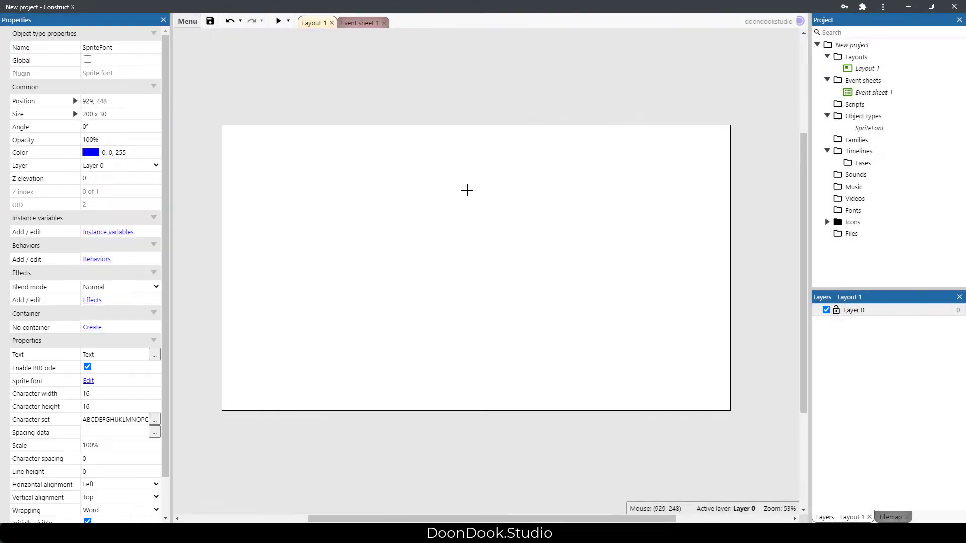
Place the sprite font object in Layout 1, enlarge it to about 859 x 663 and position it around 497, 181
click(466, 189)
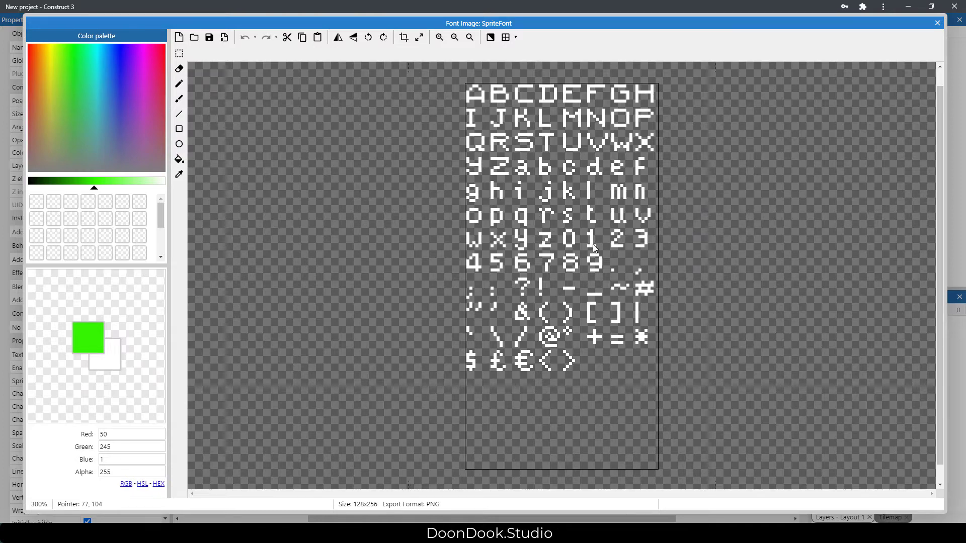
key(Escape)
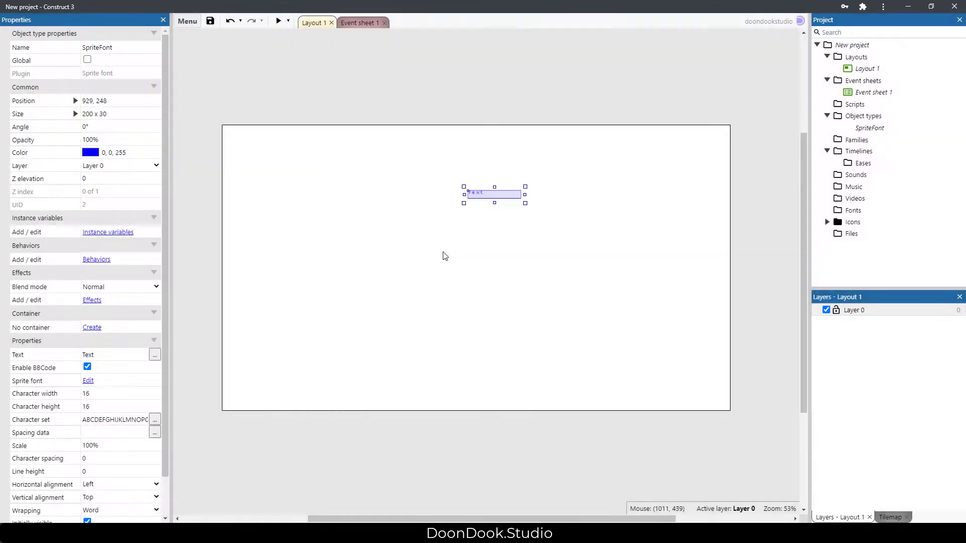
drag(524, 206, 700, 373)
drag(617, 312, 468, 276)
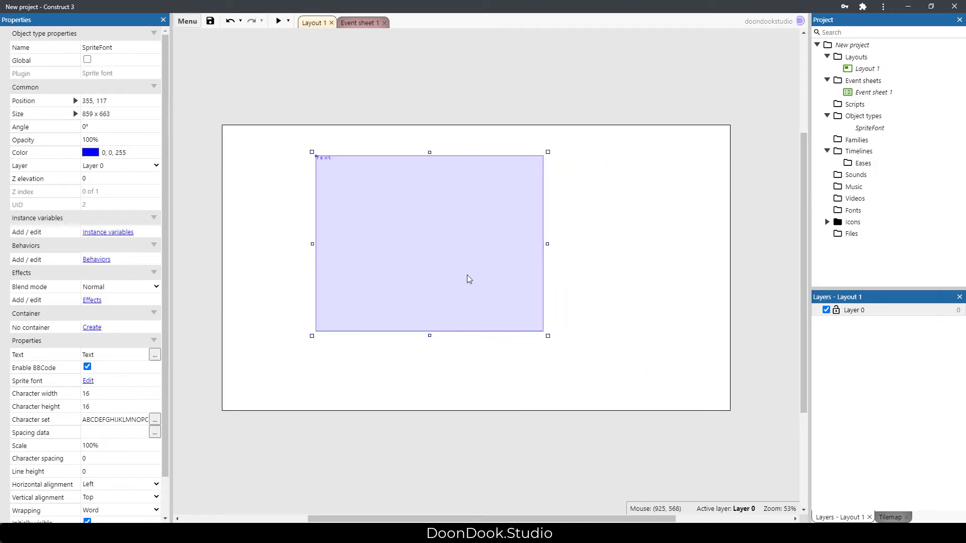
drag(421, 244, 464, 276)
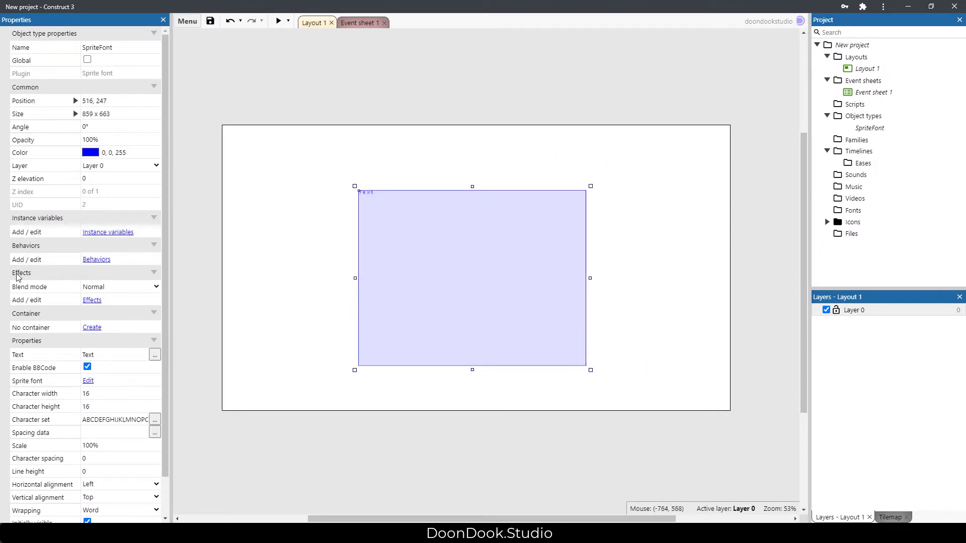
scroll(19, 278, down, 2)
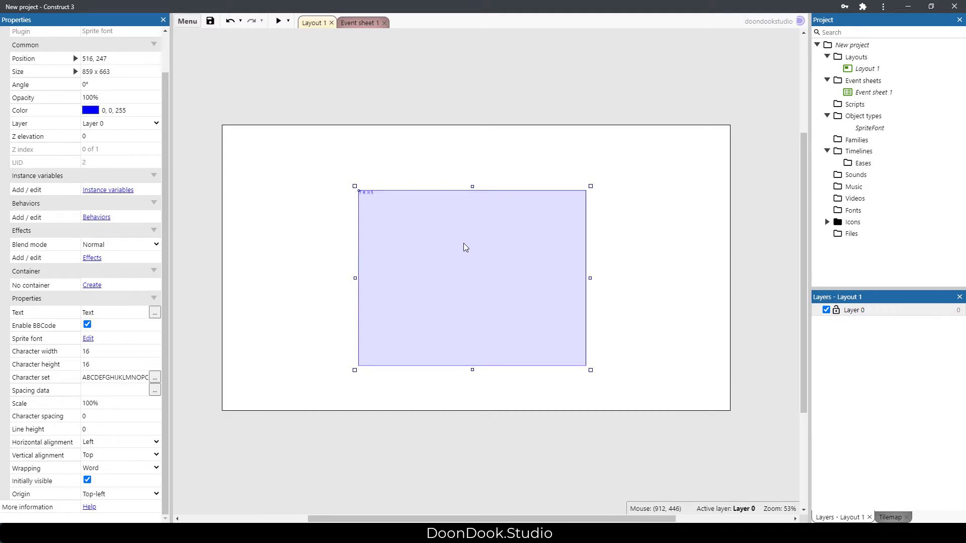
drag(465, 247, 461, 229)
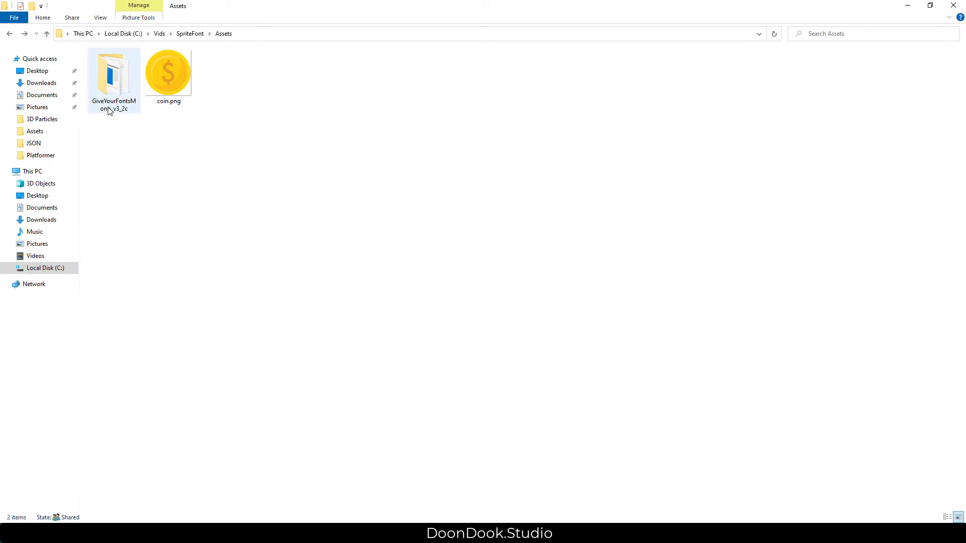
Launch GYFM3.exe from the GiveYourFontsMono_v3_2c folder in Assets and refresh its preview with the sample text 435435fdvcgrfdgfd
double_click(125, 79)
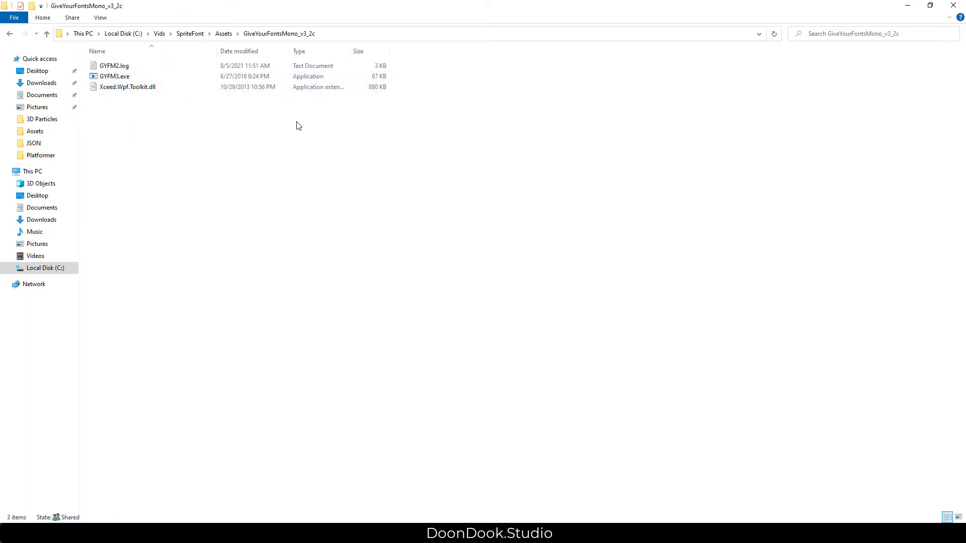
double_click(115, 77)
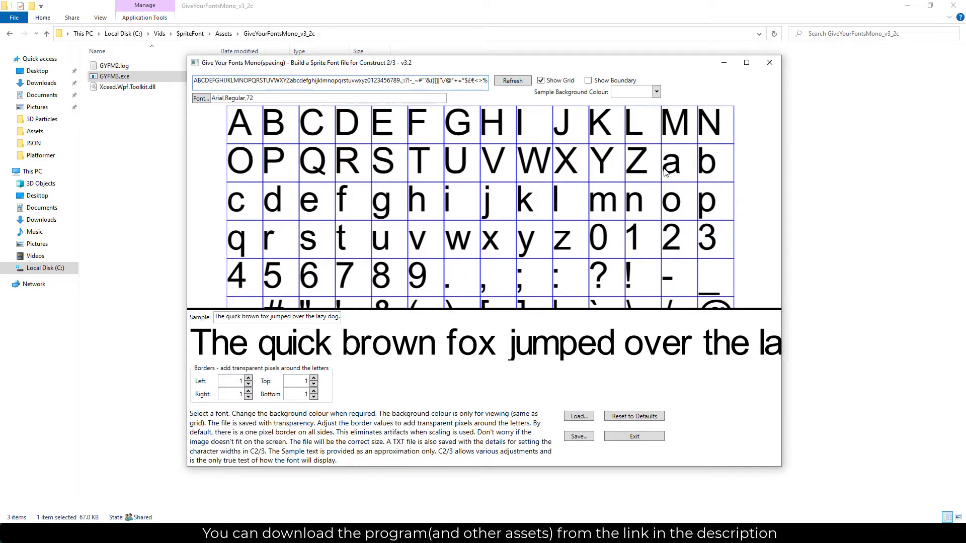
triple_click(267, 317)
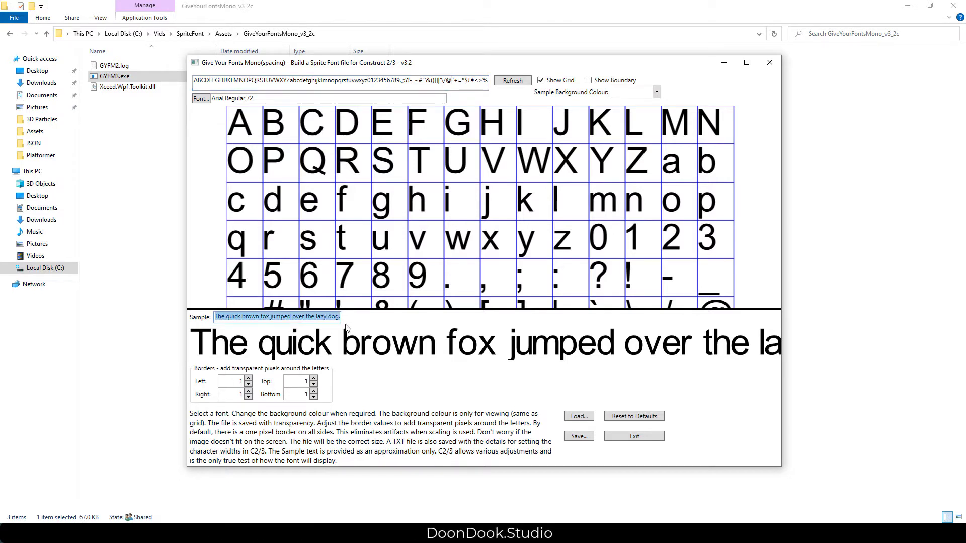
text(435435fdvcgrfdgfd)
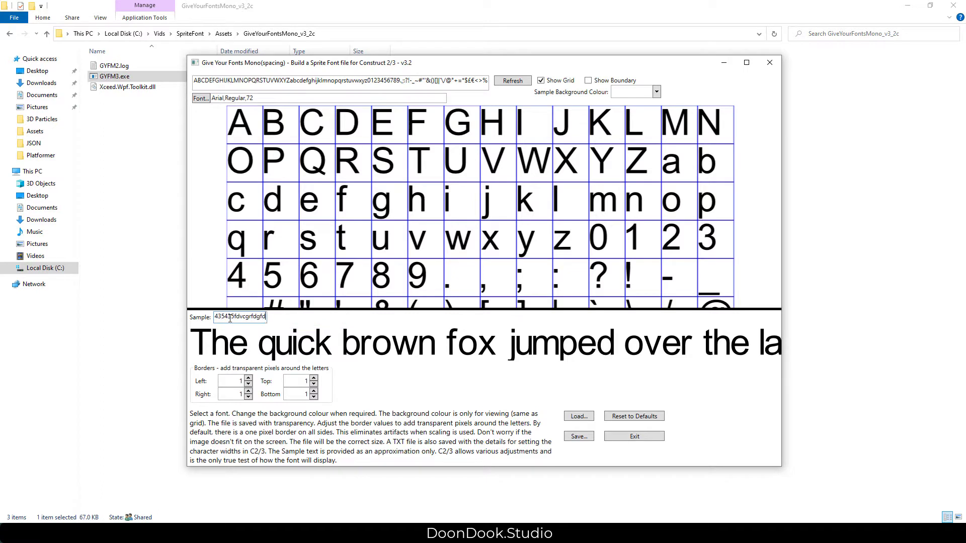
click(514, 83)
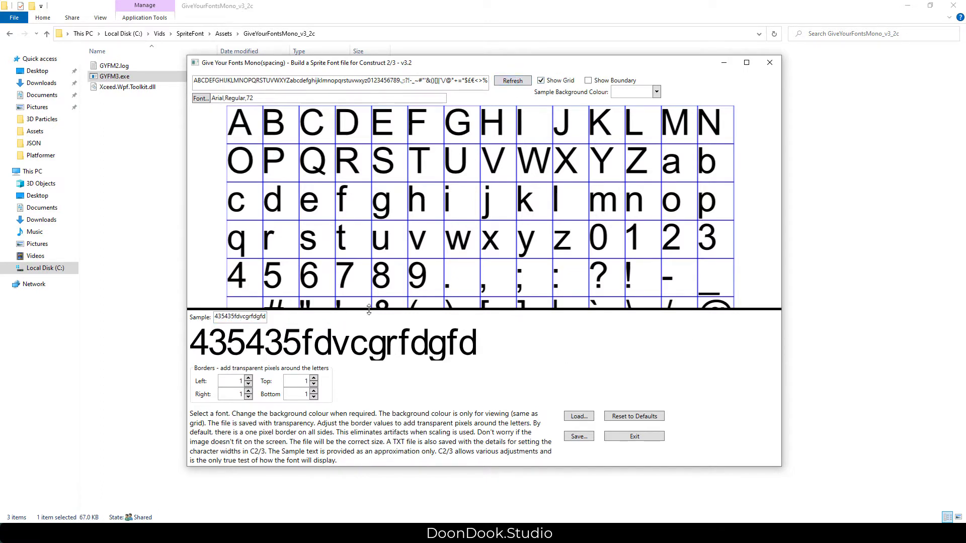
drag(368, 309, 386, 280)
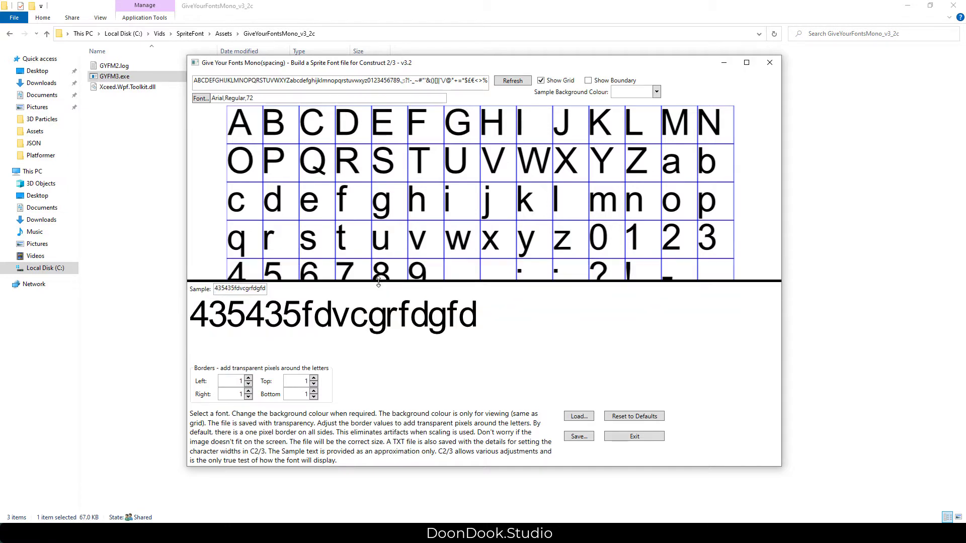
Set the generator's font to Fredoka One, Regular, at size 72
click(201, 99)
scroll(179, 118, down, 3)
double_click(169, 80)
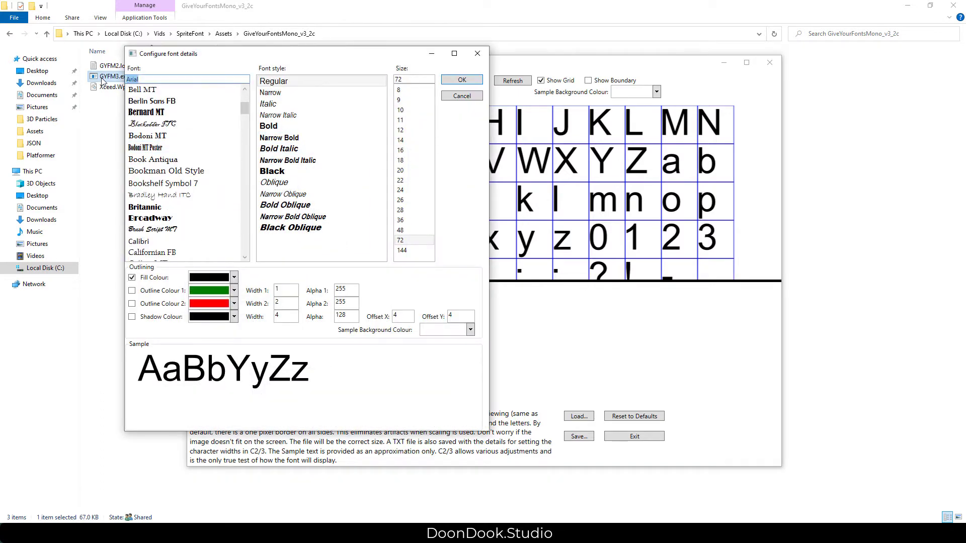
text(fre)
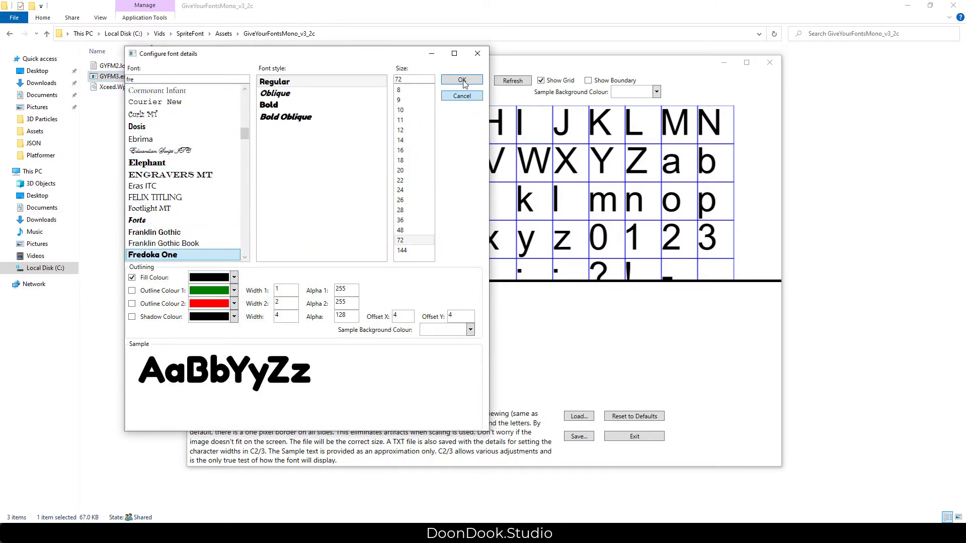
double_click(393, 80)
click(459, 81)
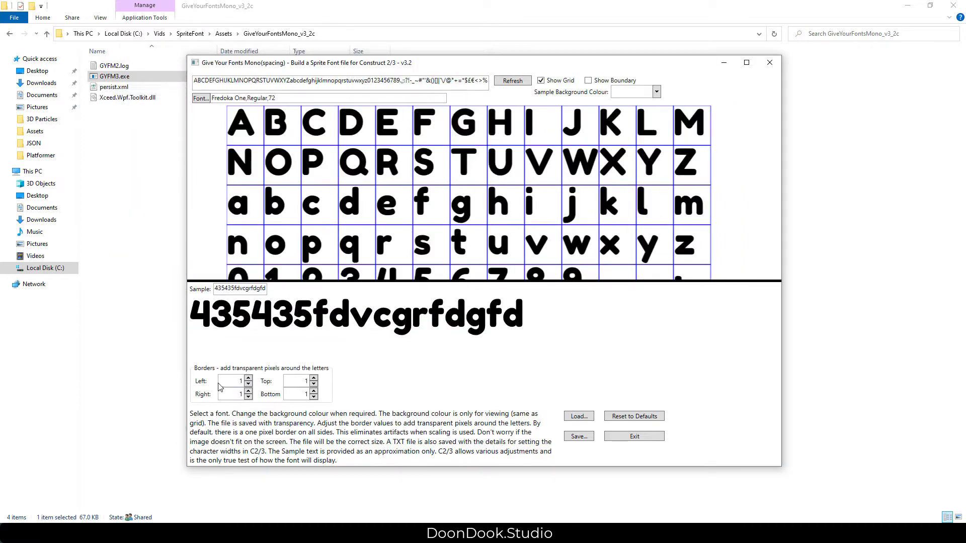
Set the transparent borders around the letters to 10 pixels on the left, right, top and bottom
double_click(221, 386)
text(10)
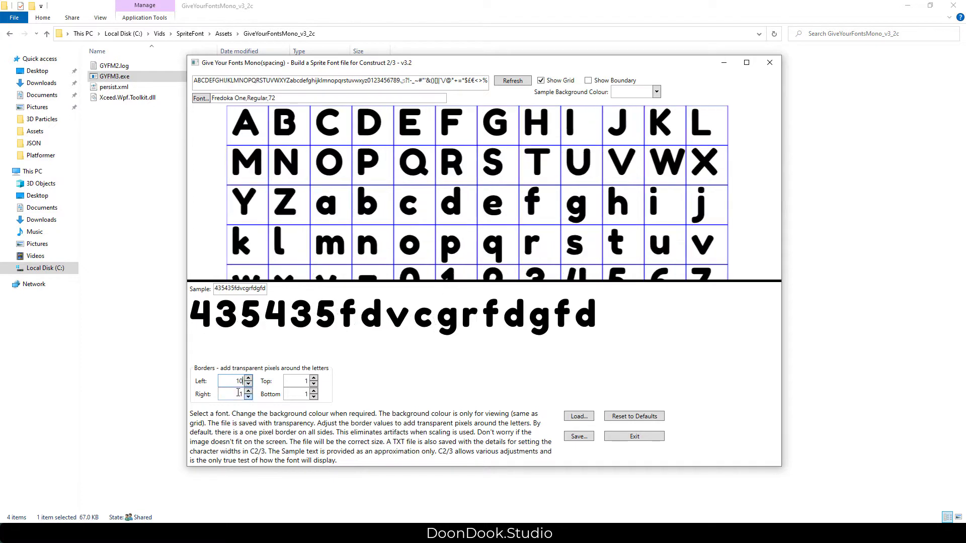
key(Tab)
text(10)
key(Tab)
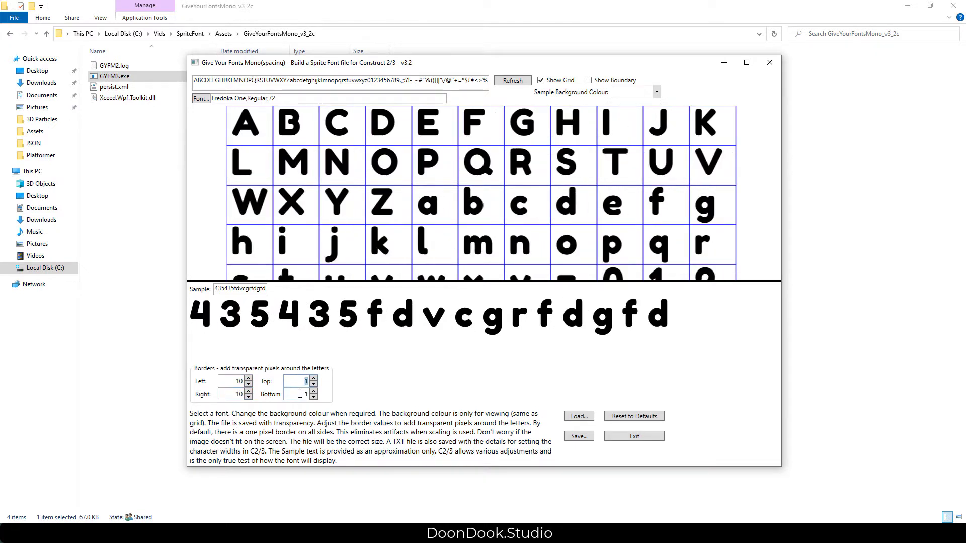
text(10)
key(Tab)
text(10)
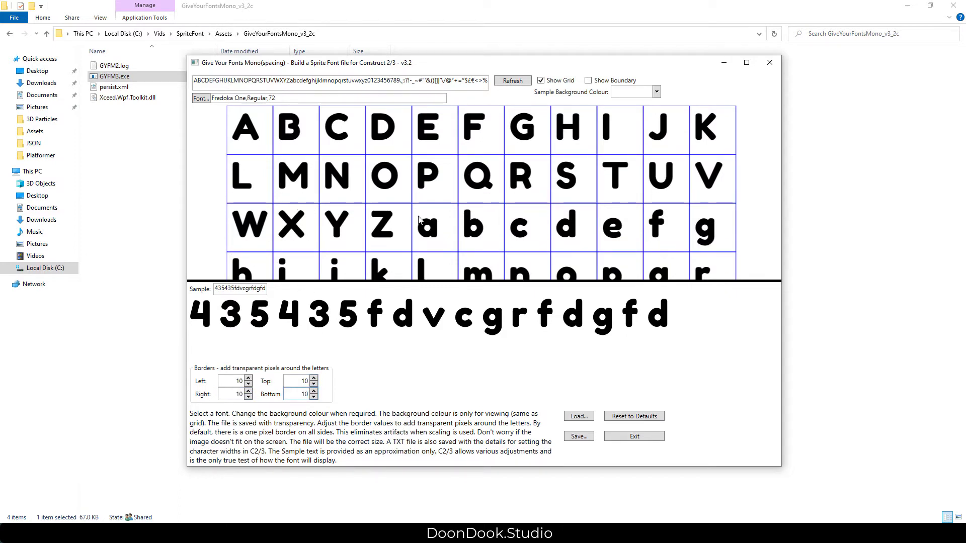
drag(436, 63, 403, 61)
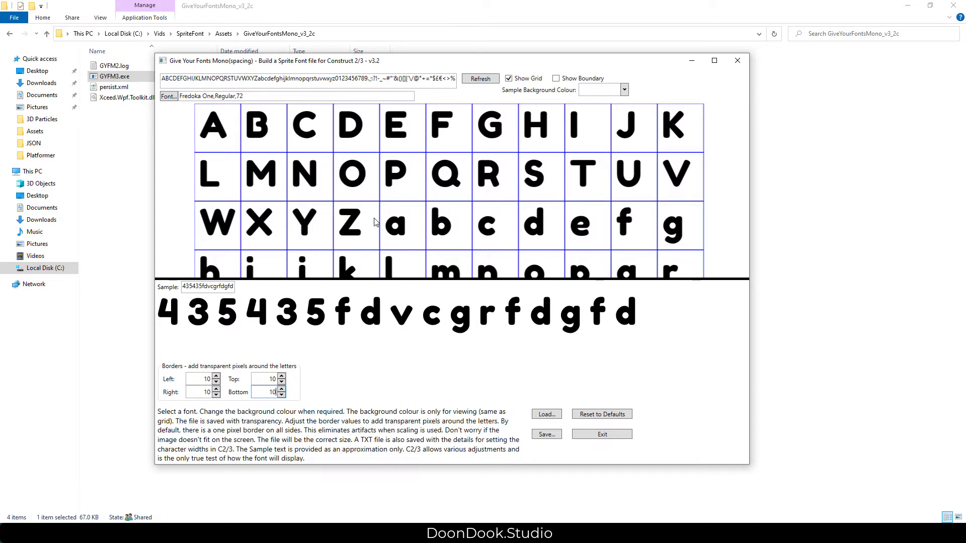
Begin saving the sprite font and browse to the Assets folder in C:\Vids\SpriteFont
click(546, 436)
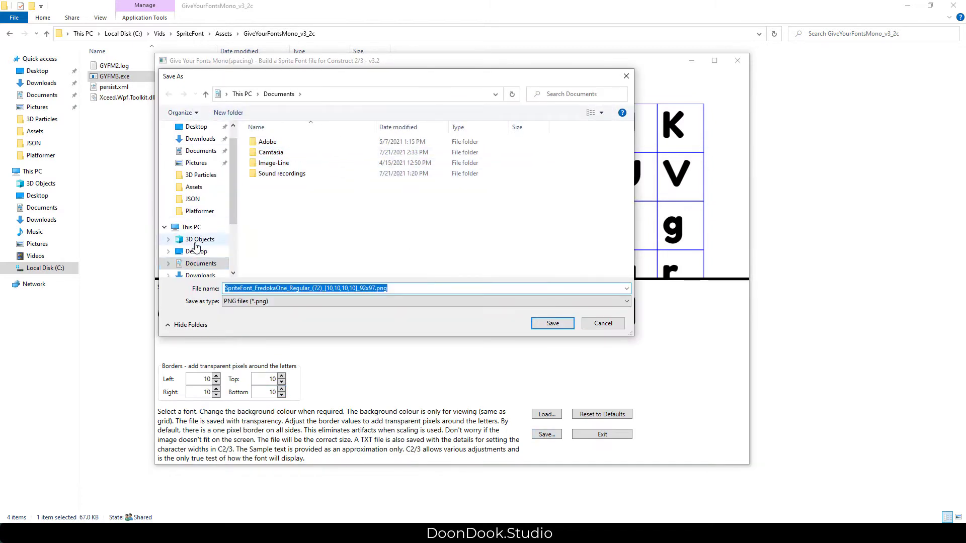
click(204, 239)
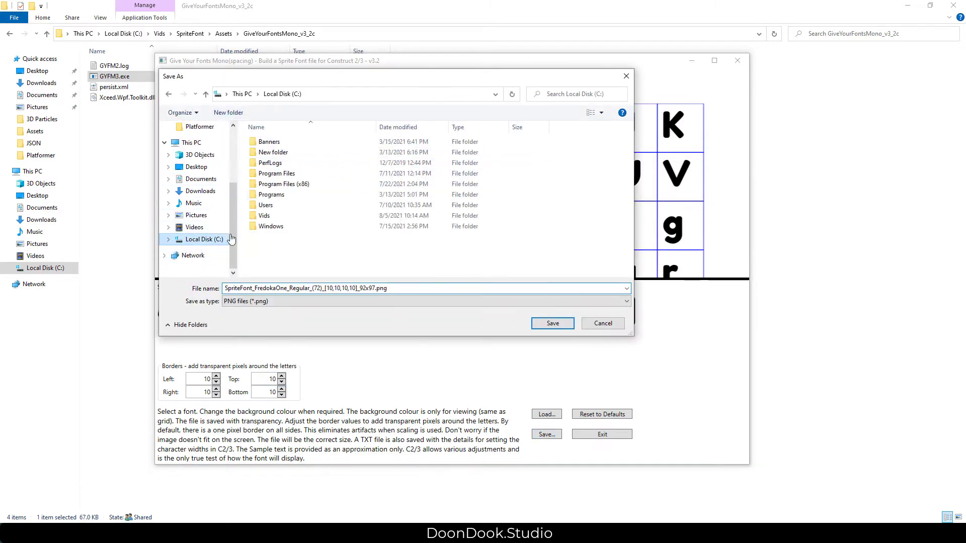
double_click(274, 216)
double_click(295, 236)
right_click(280, 168)
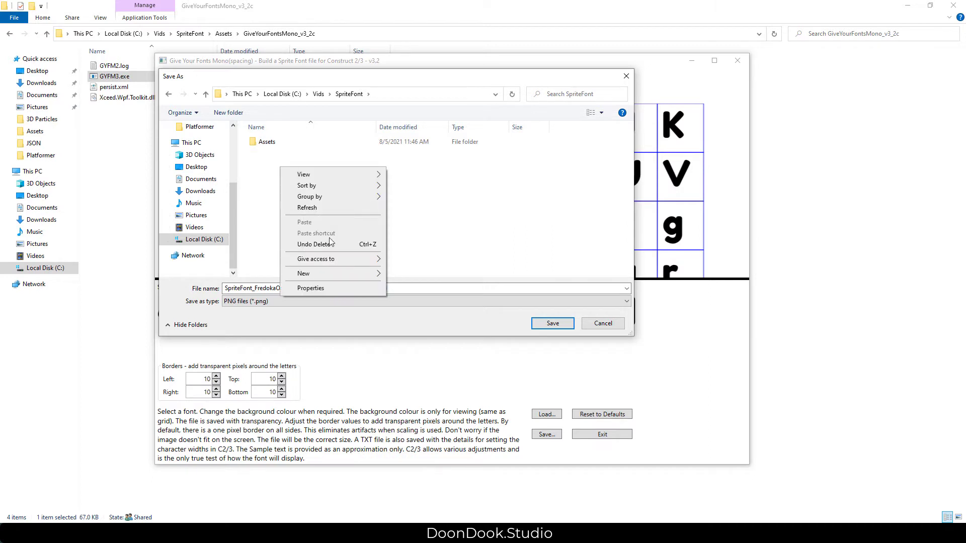
double_click(280, 146)
Create a new folder named f inside the Assets folder
right_click(305, 225)
mouse_move(325, 330)
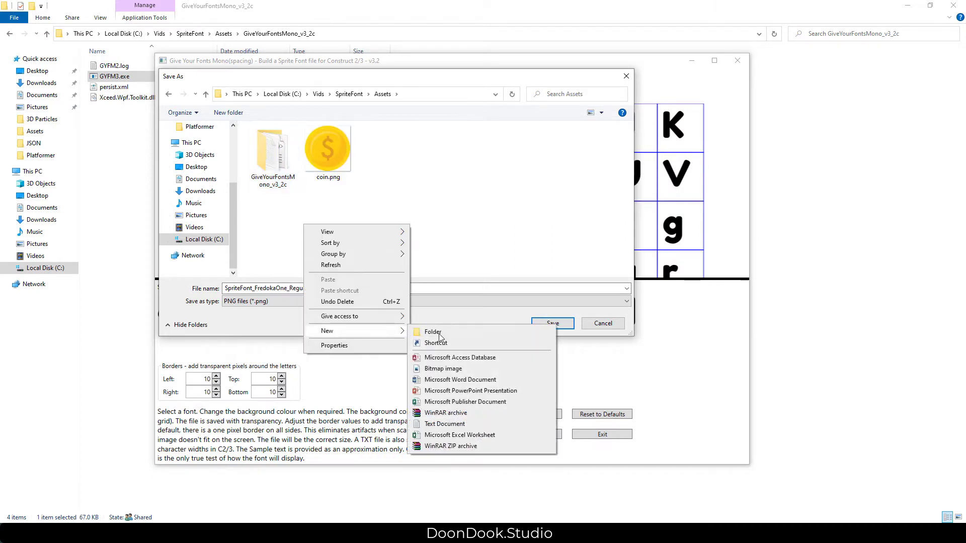
click(431, 330)
text(f)
key(Return)
Save the sprite font as a PNG in folder f under the suggested file name and close the font generator
double_click(259, 144)
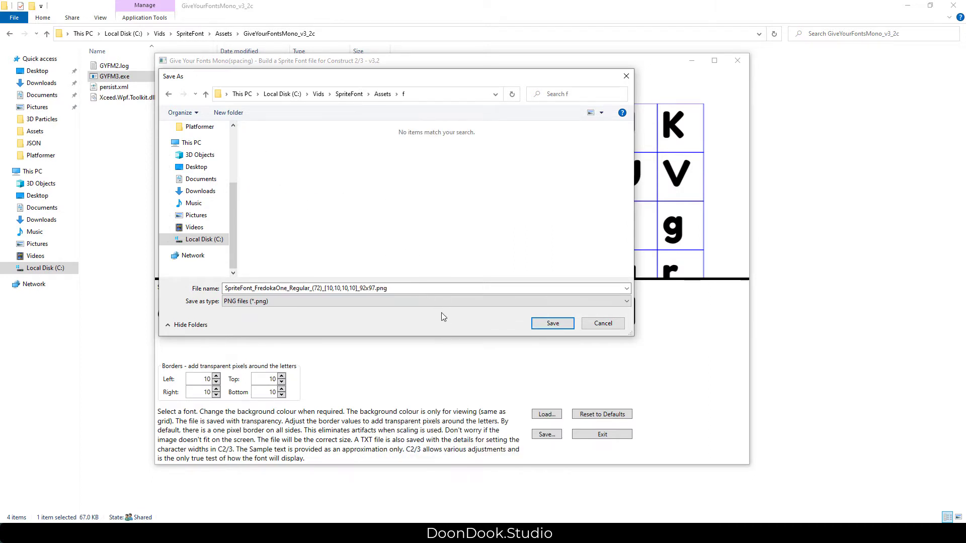
click(380, 288)
key(Return)
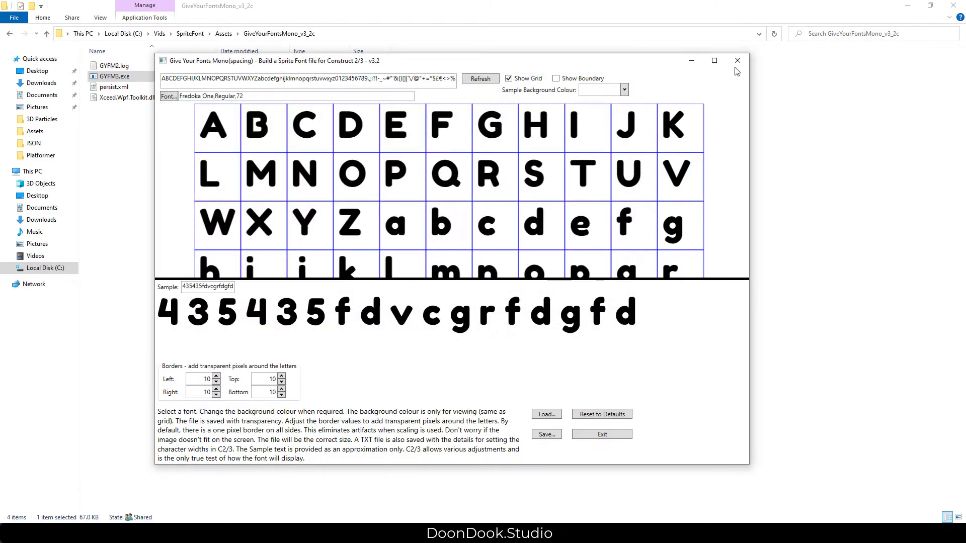
click(737, 61)
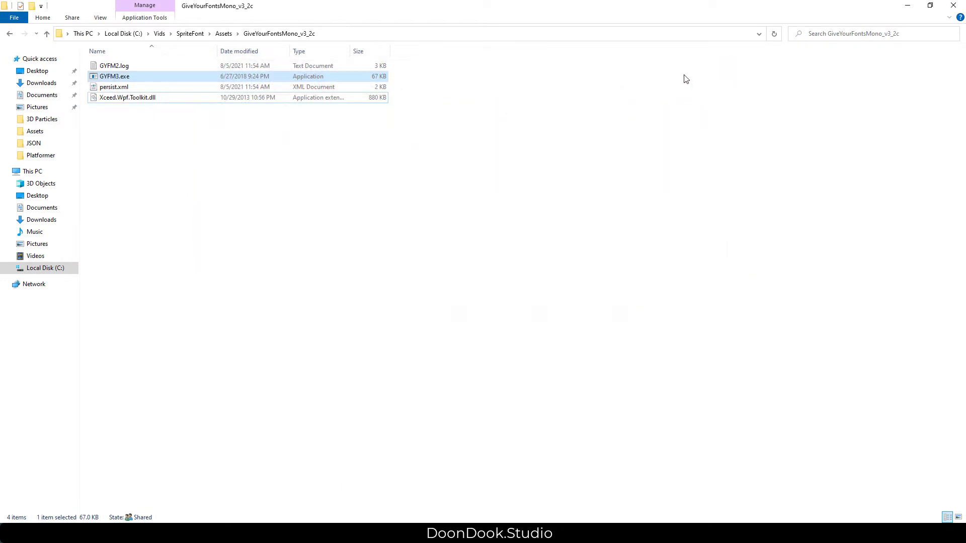
Examine the exported sprite font PNG and its accompanying text file in folder f
click(223, 34)
double_click(115, 75)
double_click(126, 66)
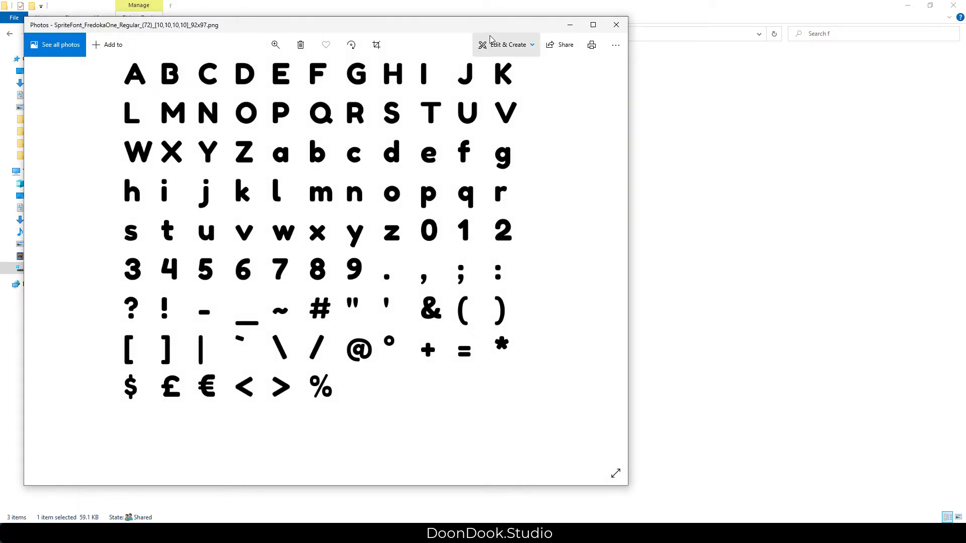
drag(504, 25, 595, 46)
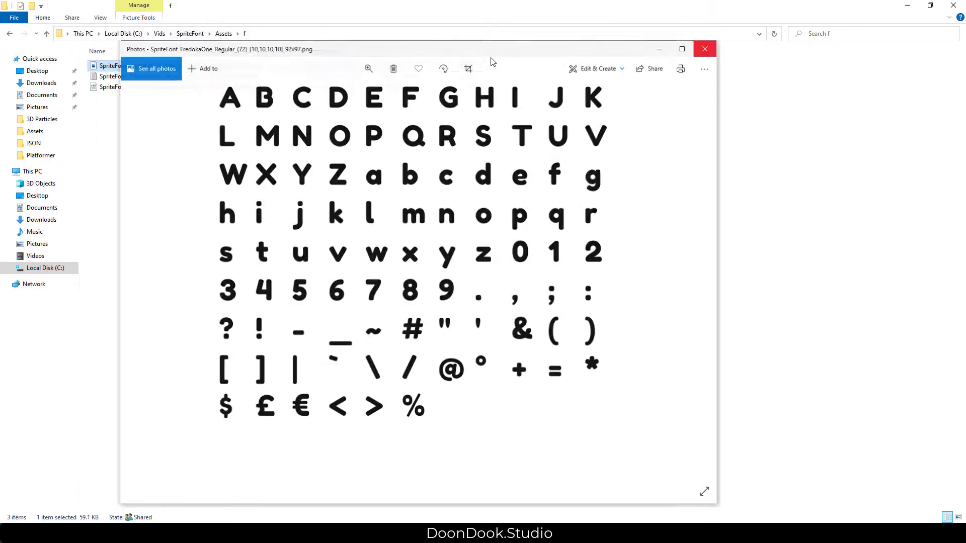
click(709, 45)
double_click(136, 76)
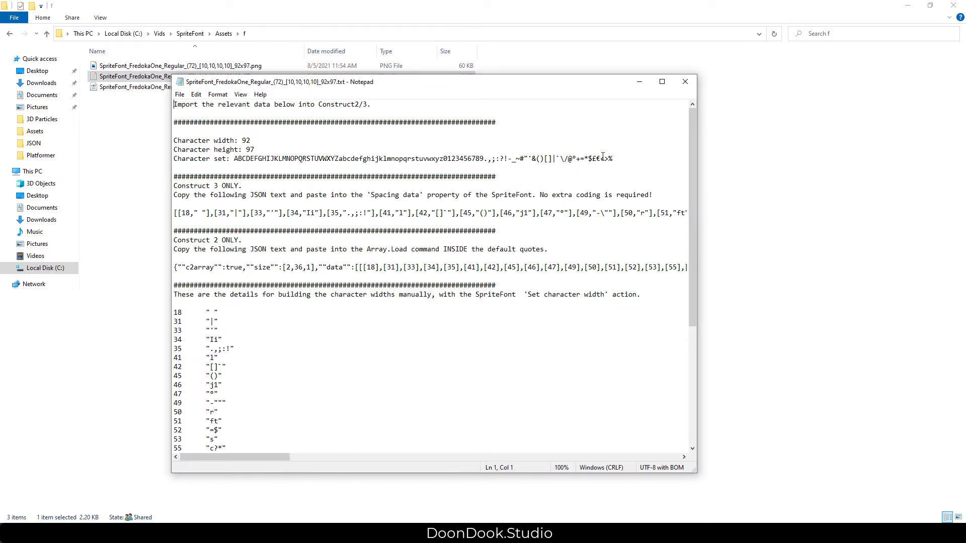
click(684, 83)
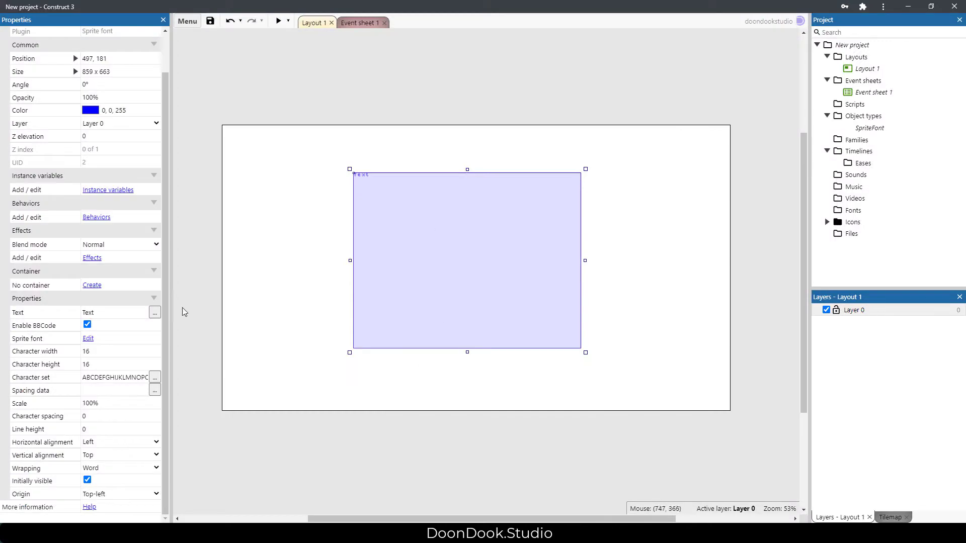
In Construct 3, replace the sprite font's image with SpriteFont_FredokaOne_Regular_(72)_[10,10,10,10]_92x97.png from folder f
click(89, 338)
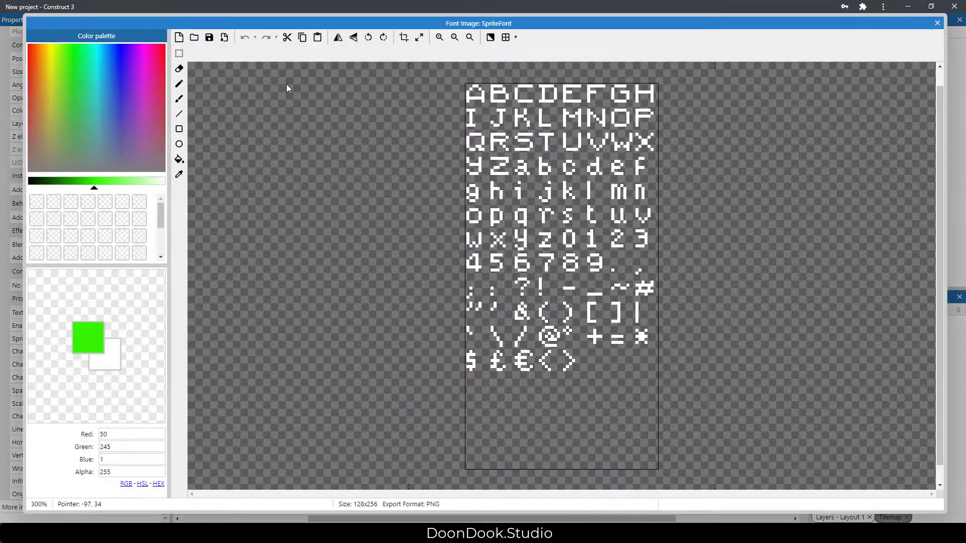
click(193, 37)
click(374, 166)
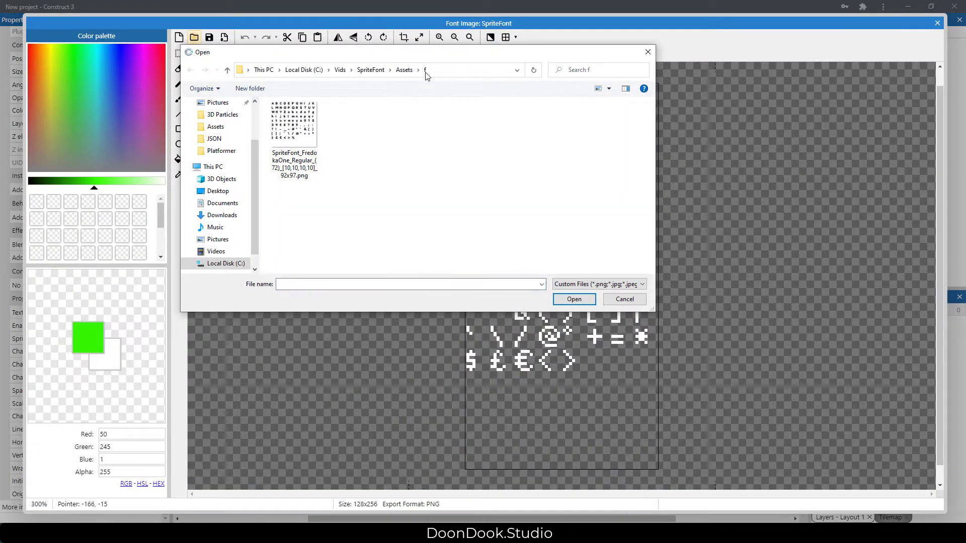
click(288, 178)
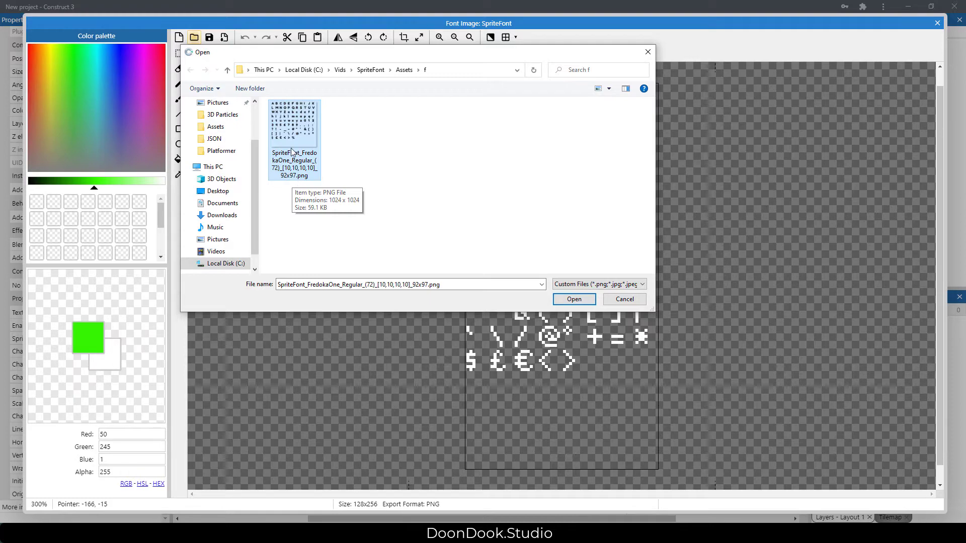
double_click(292, 152)
click(937, 23)
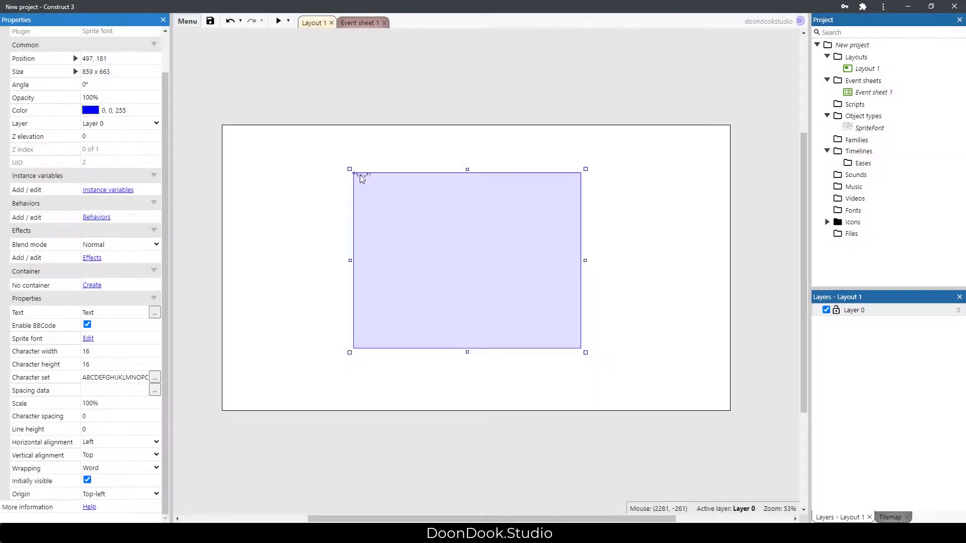
Set the sprite font's character width to 92 and character height to 97
click(110, 351)
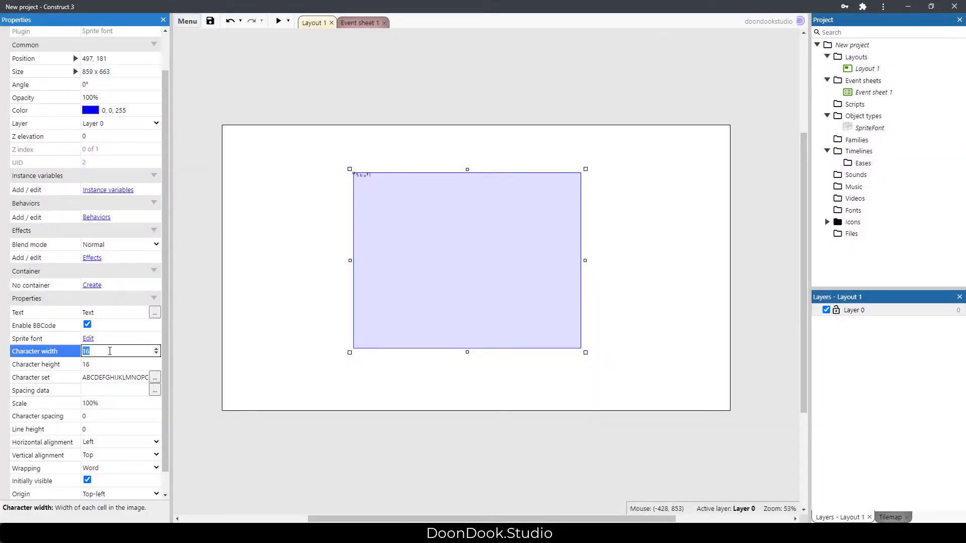
key(Tab)
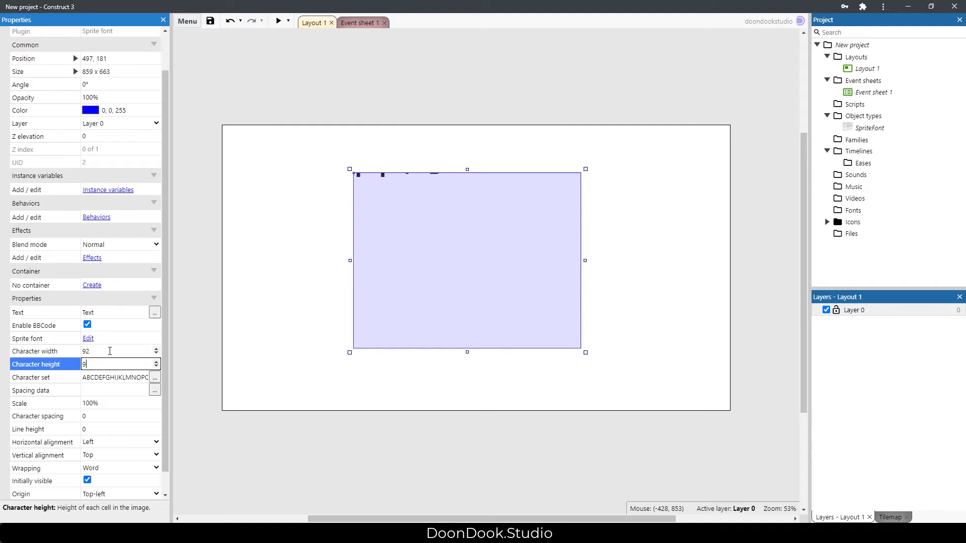
key(Tab)
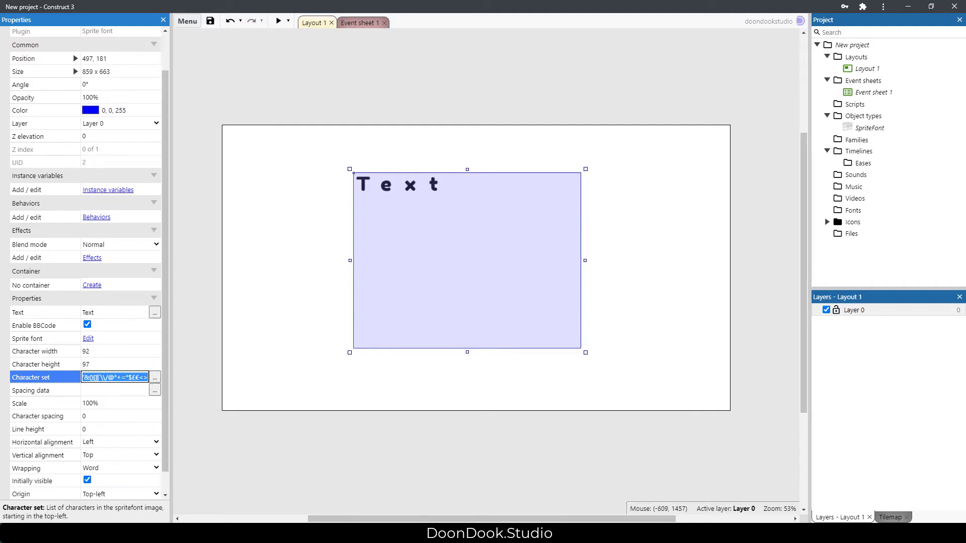
Open the sprite font's text file in folder f and copy the full Construct 3 spacing JSON line
click(56, 391)
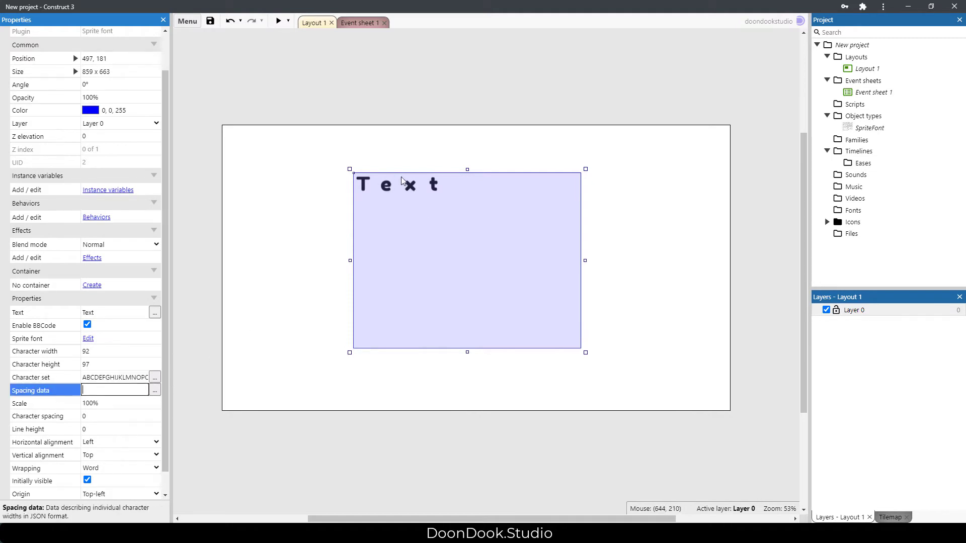
click(54, 534)
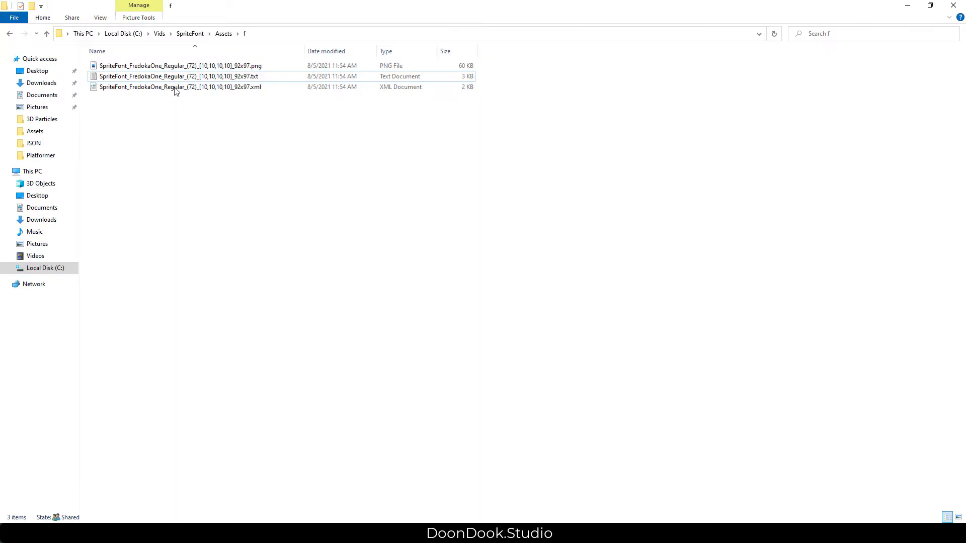
double_click(164, 78)
click(174, 213)
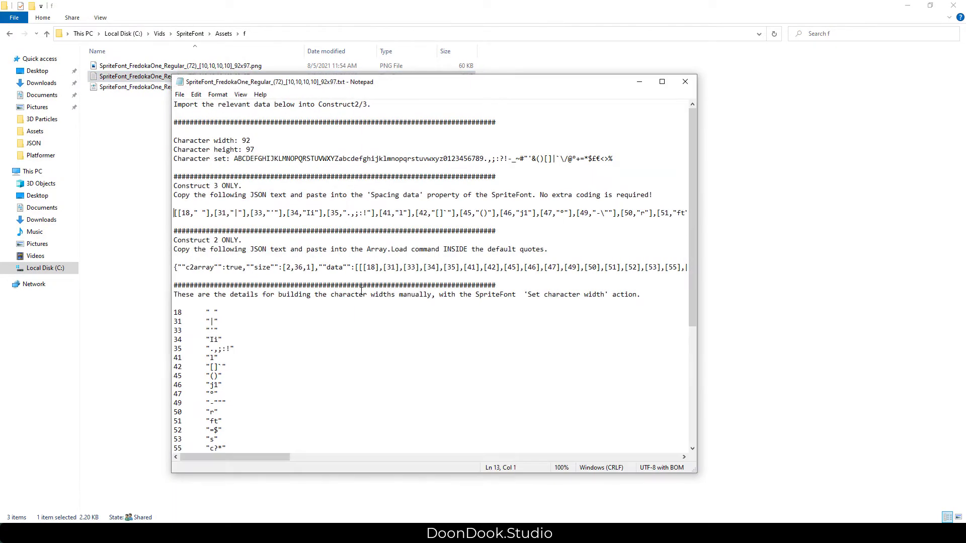
key(shift+End)
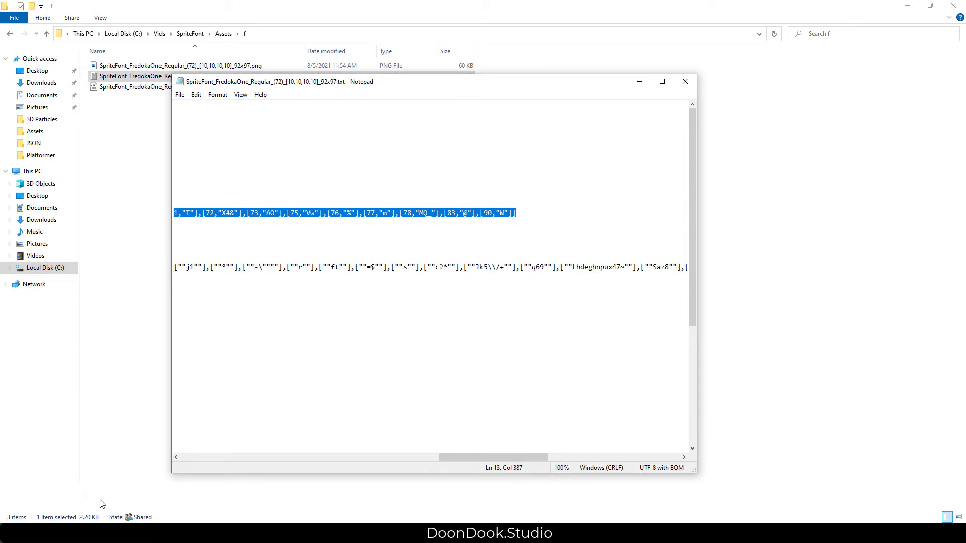
Back in Construct 3, paste the copied JSON as the sprite font's spacing data
click(102, 533)
click(120, 386)
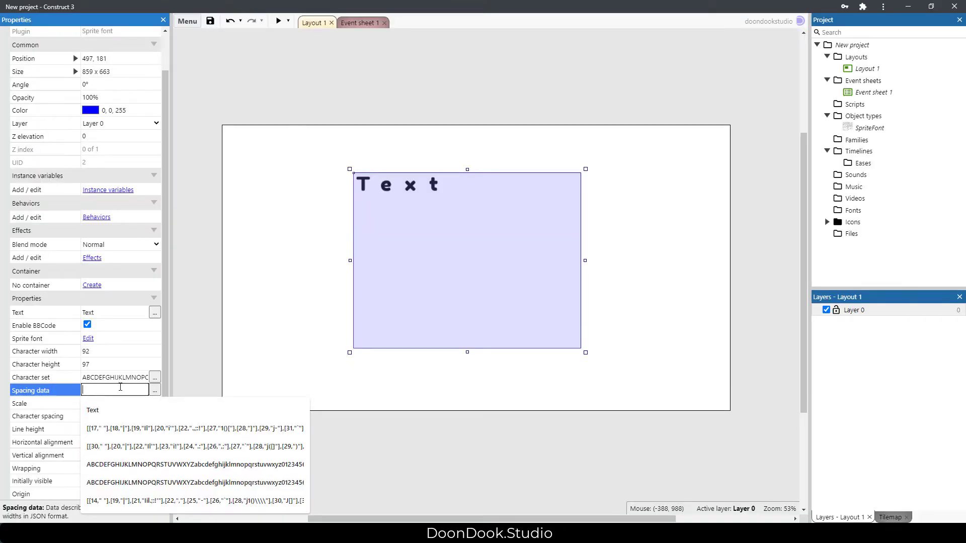
key(ctrl+v)
key(Tab)
Move the sprite font object to position 499, 174 on the layout and reselect it
click(448, 210)
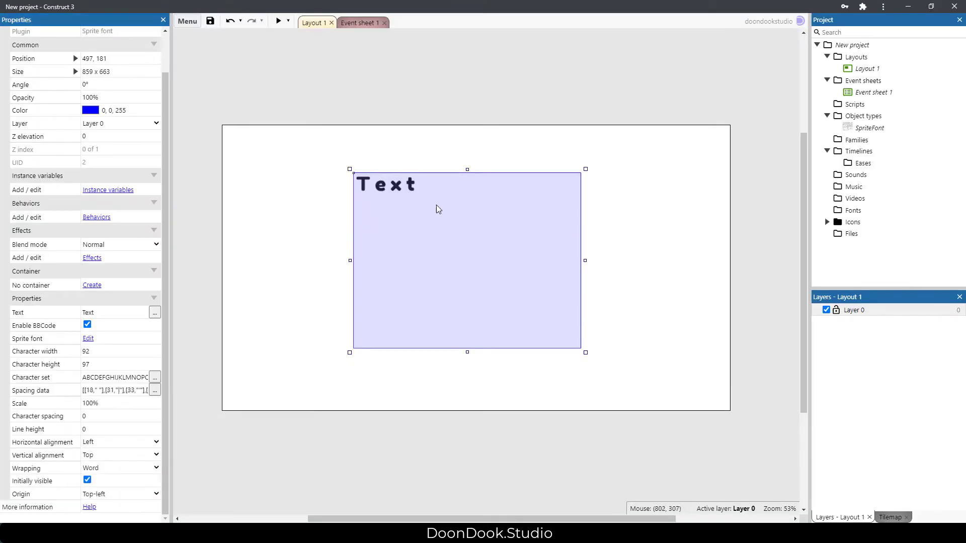
drag(437, 209, 438, 207)
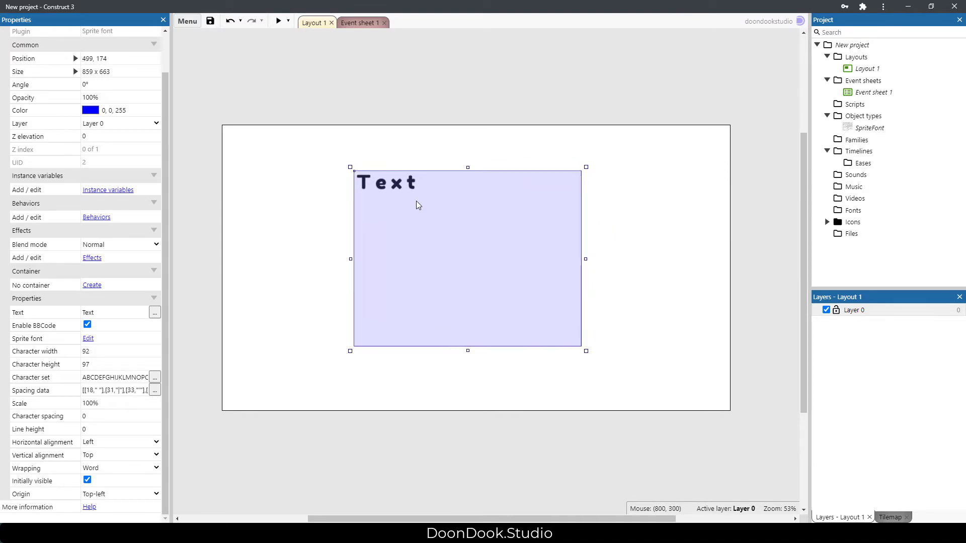
click(176, 337)
click(373, 188)
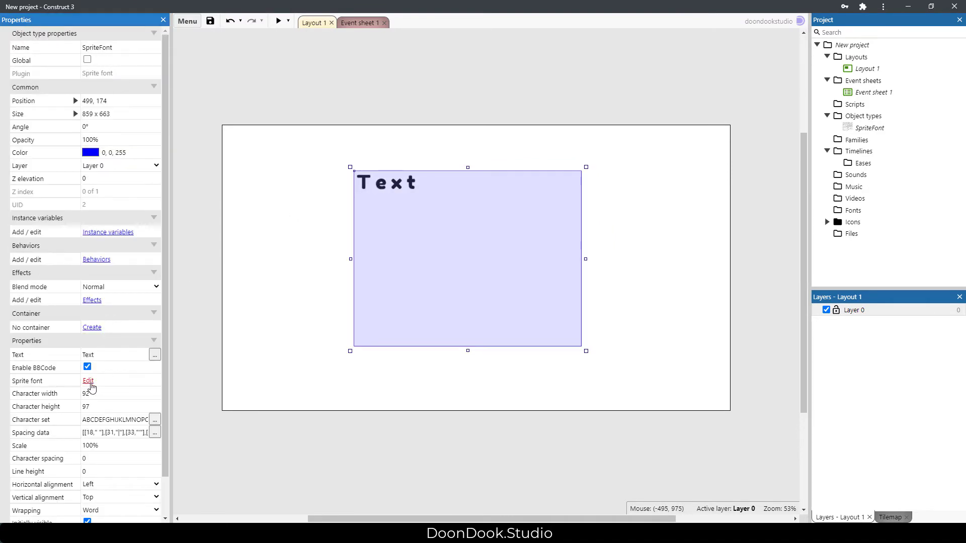
Switch to Photoshop and open SpriteFont_FredokaOne_Regular_(72)_[10,10,10,10]_92x97.png from folder f
click(88, 382)
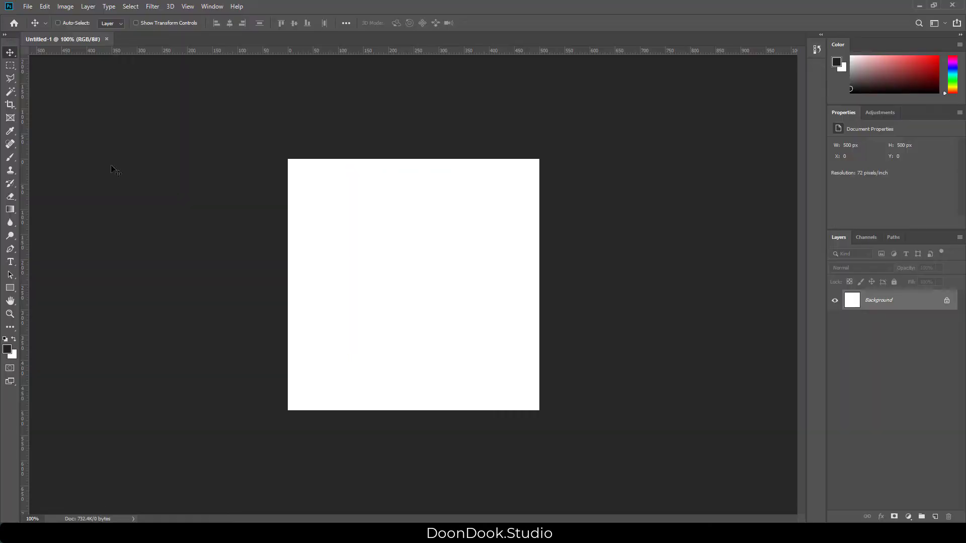
click(28, 6)
click(31, 28)
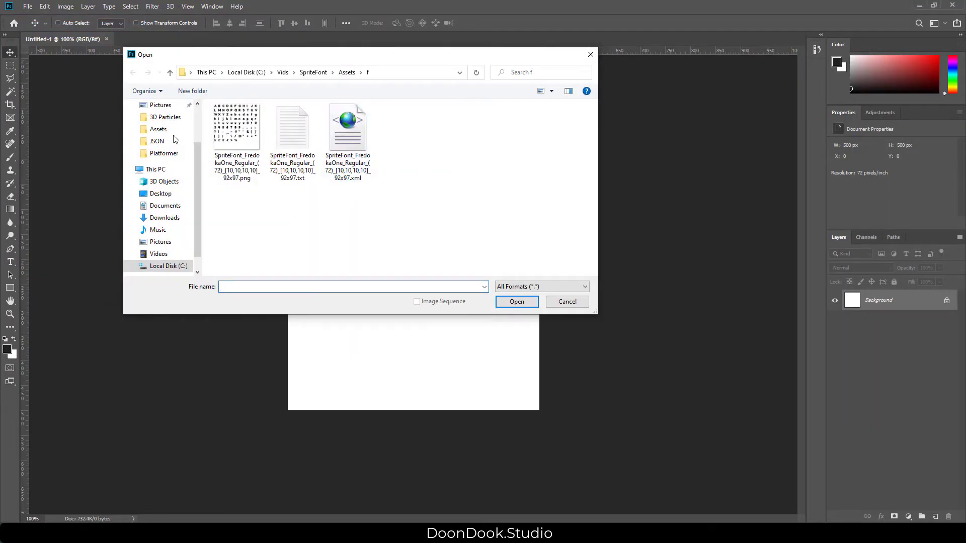
double_click(237, 129)
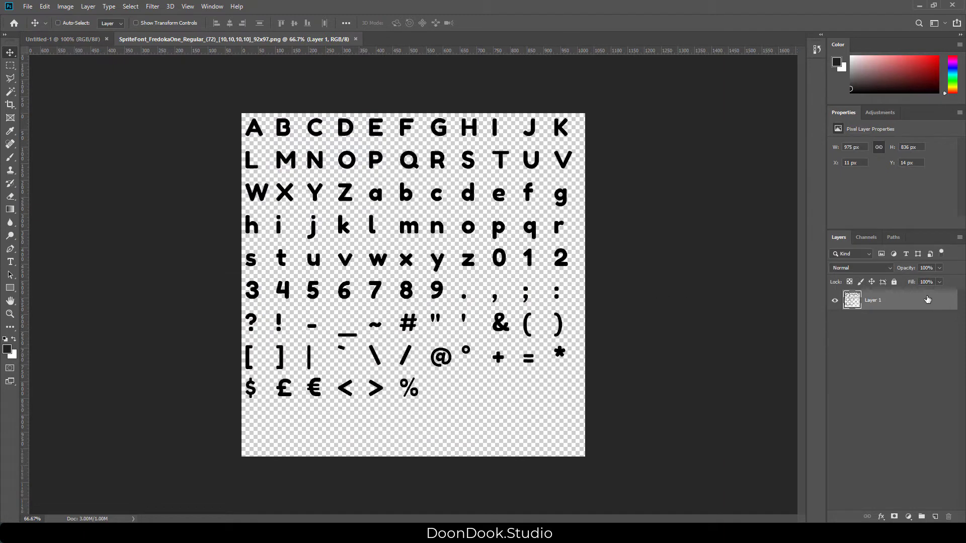
Add a Color Overlay layer style to Layer 1 with the purple colour be0fff
double_click(927, 299)
drag(588, 193, 611, 160)
click(566, 290)
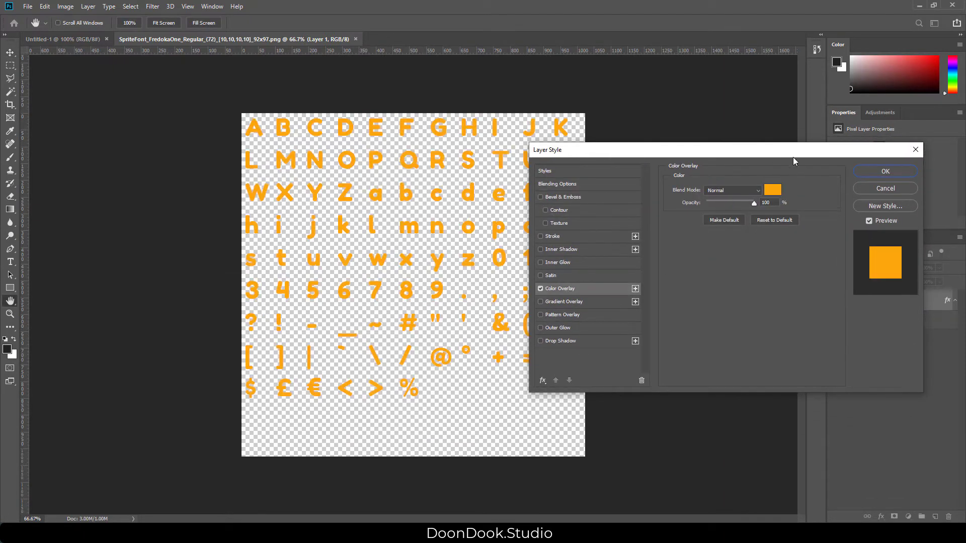
click(773, 189)
drag(767, 282, 765, 199)
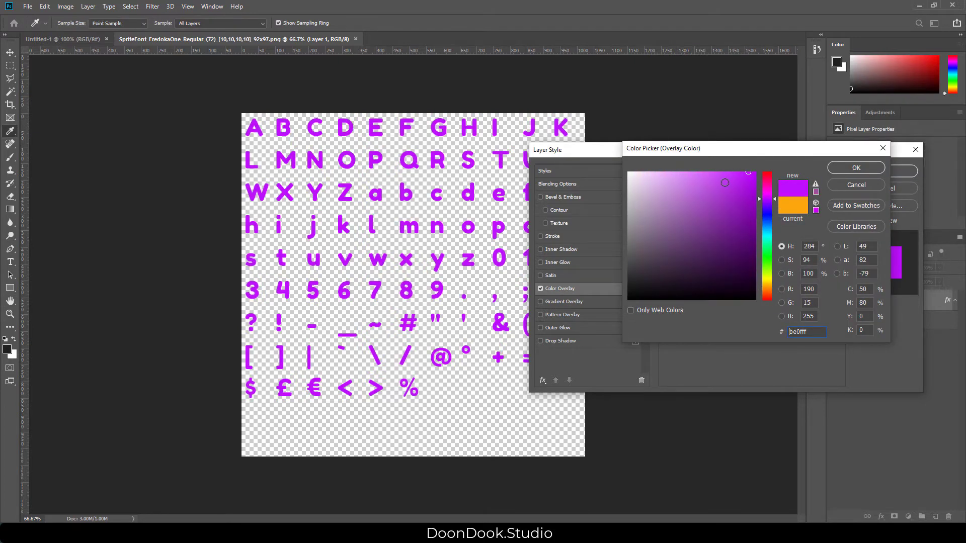
click(856, 168)
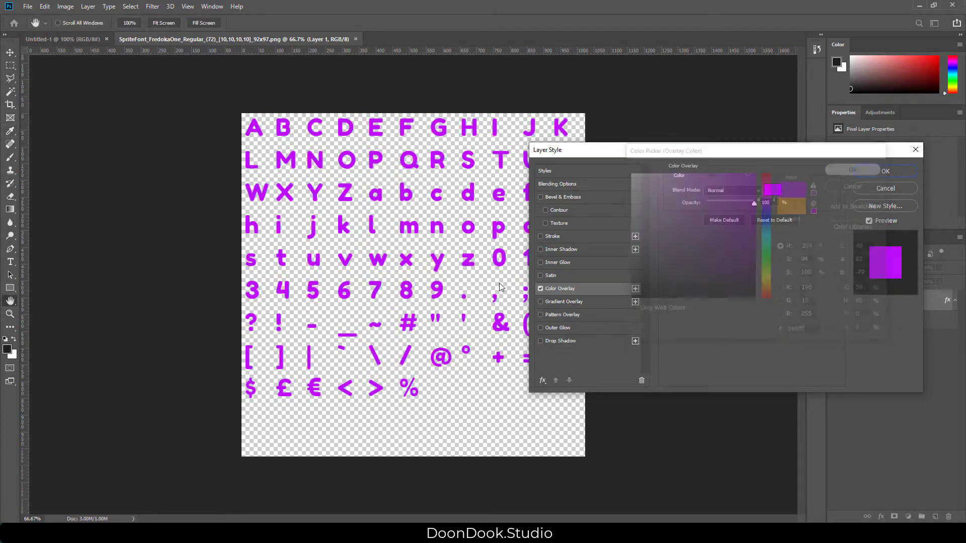
click(540, 237)
click(540, 237)
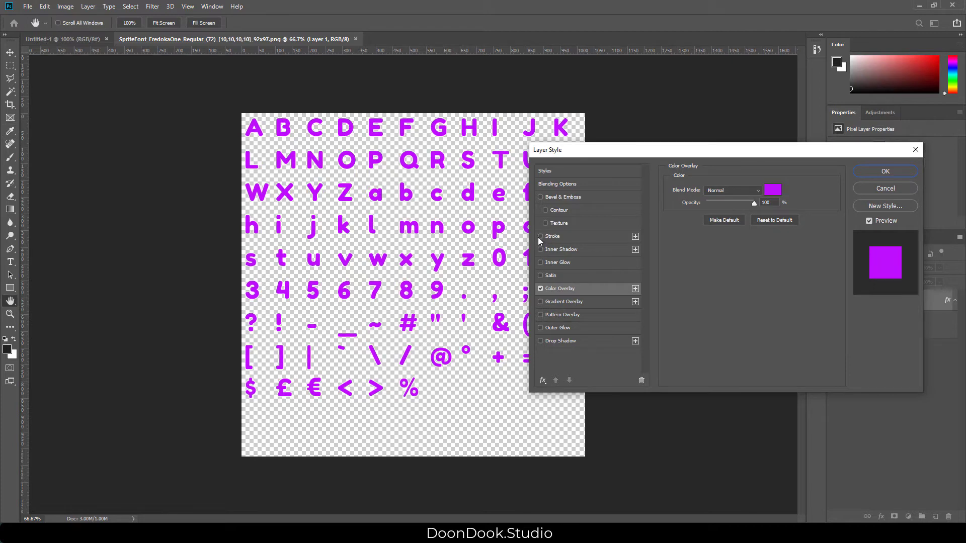
Add a Drop Shadow to the letters' layer style and raise its opacity to 100%
click(564, 342)
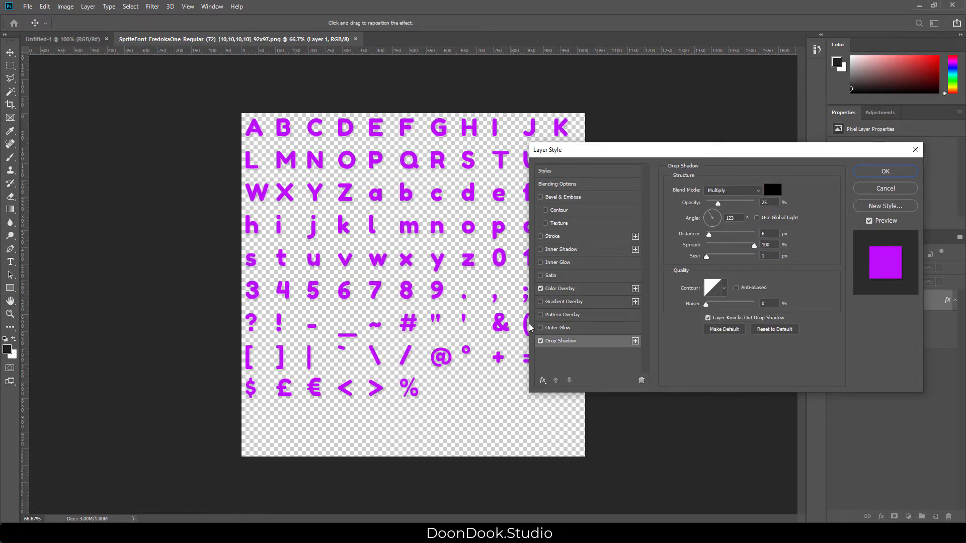
key(ctrl+plus)
key(ctrl+plus)
scroll(320, 167, up, 6)
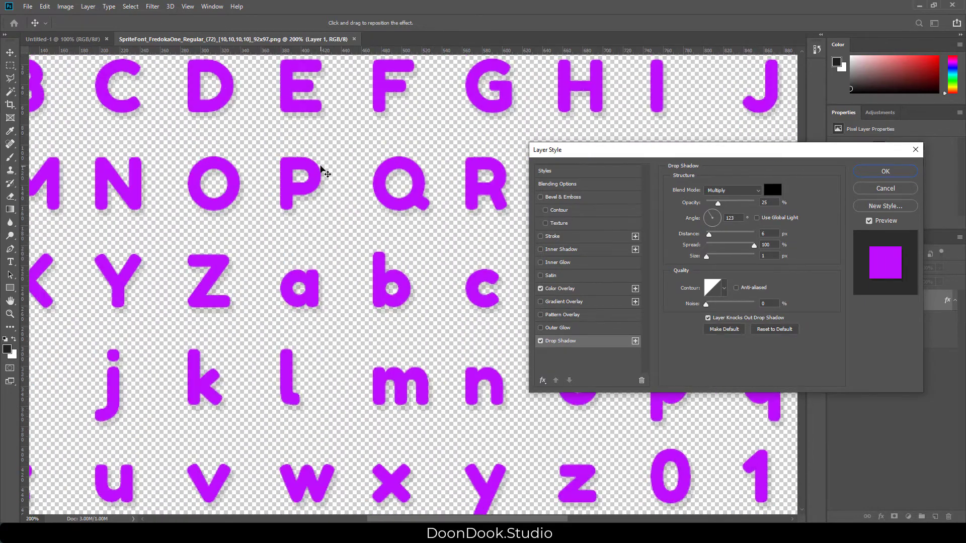
scroll(322, 169, up, 5)
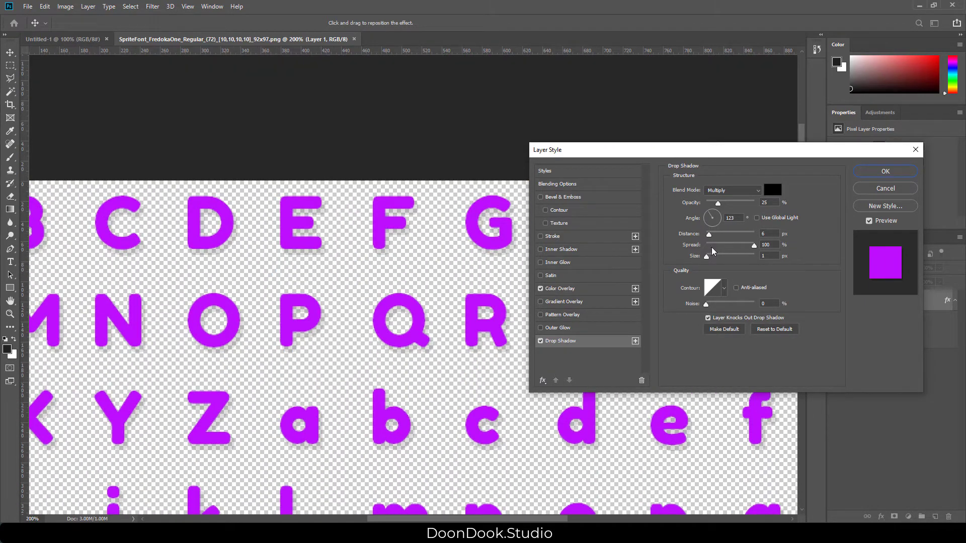
drag(718, 204, 787, 203)
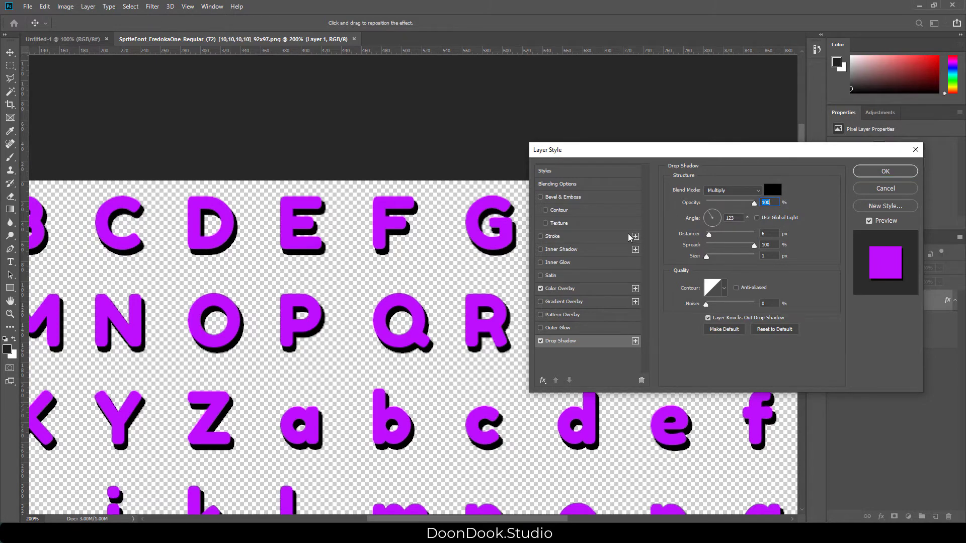
key(ctrl+minus)
key(ctrl+minus)
key(ctrl+plus)
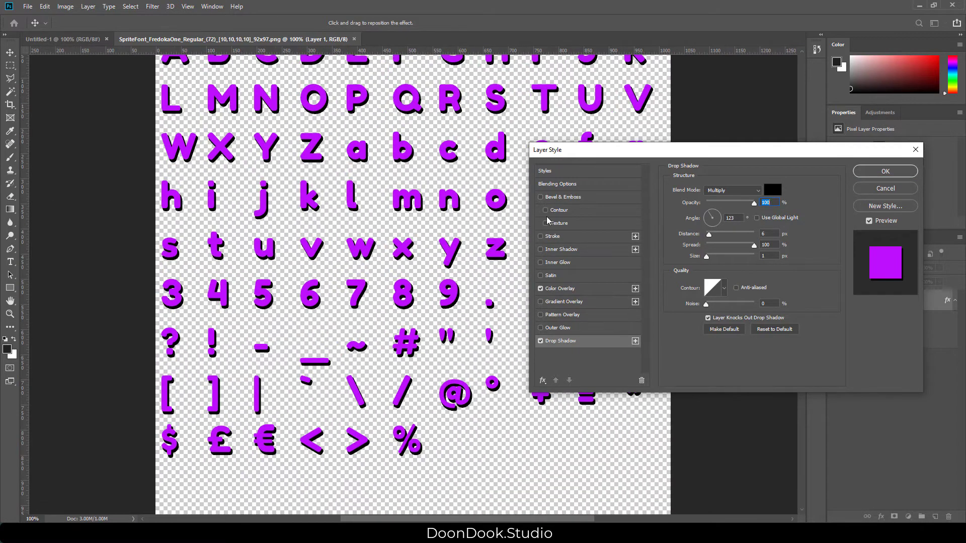
Add a white outside Stroke to the layer style with a size of 2 px
click(541, 236)
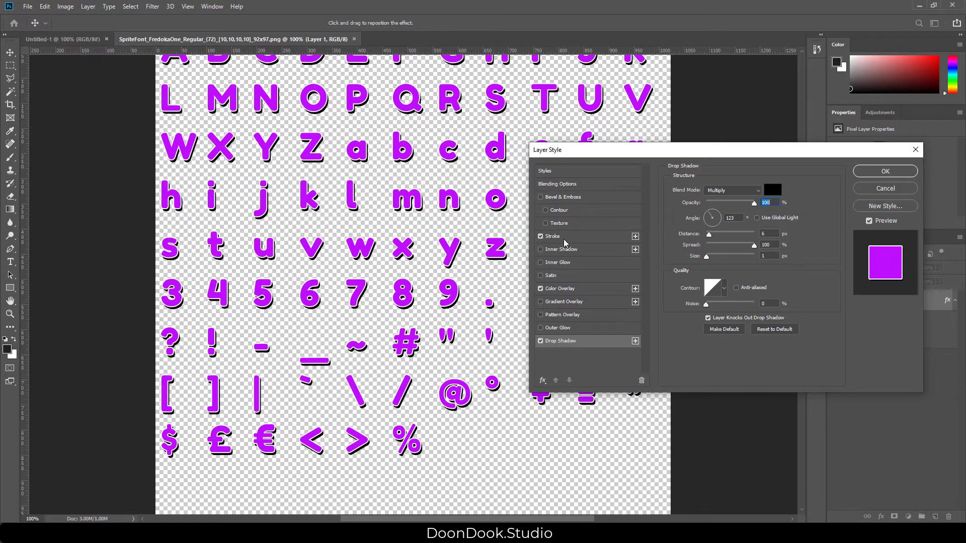
click(565, 238)
double_click(764, 188)
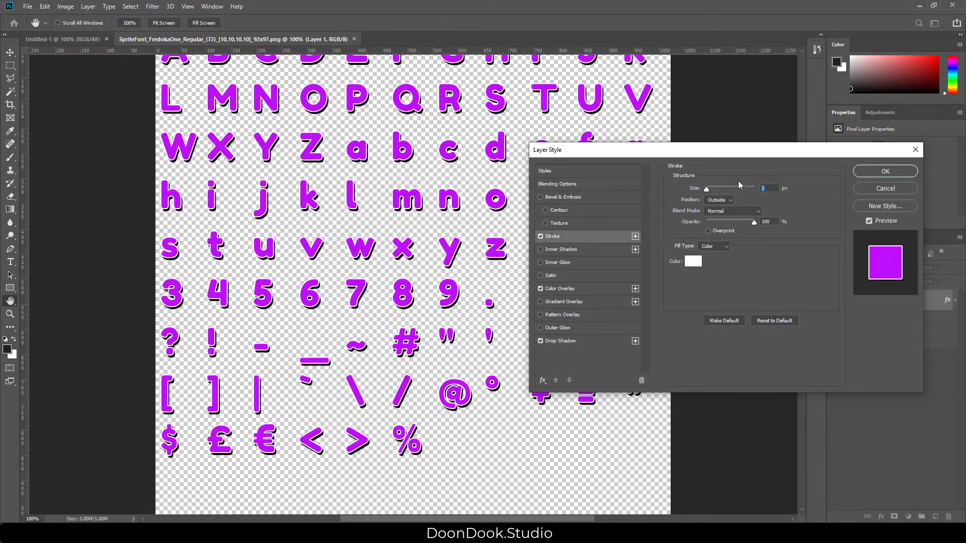
text(1)
text(2)
Reduce the Drop Shadow opacity to 29% and apply the layer style
click(577, 341)
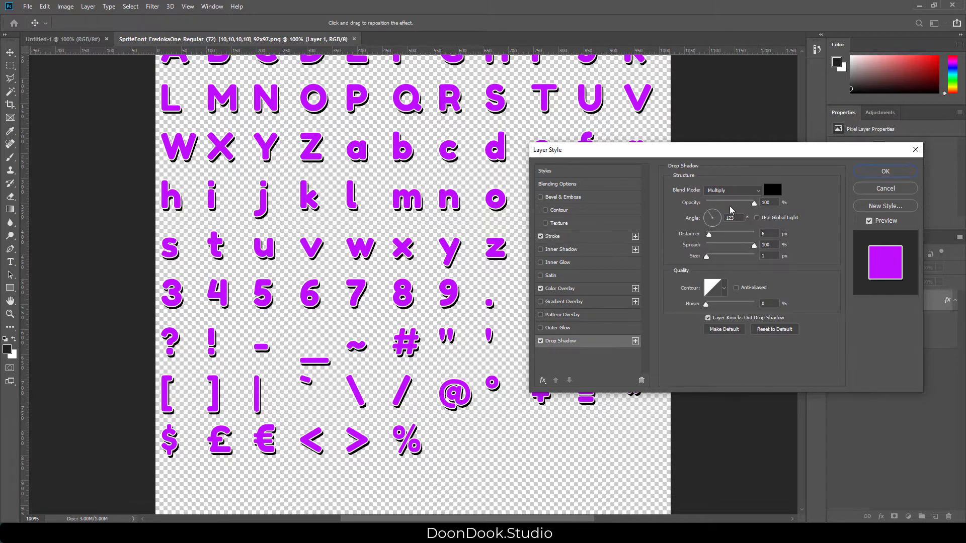
drag(731, 211, 718, 207)
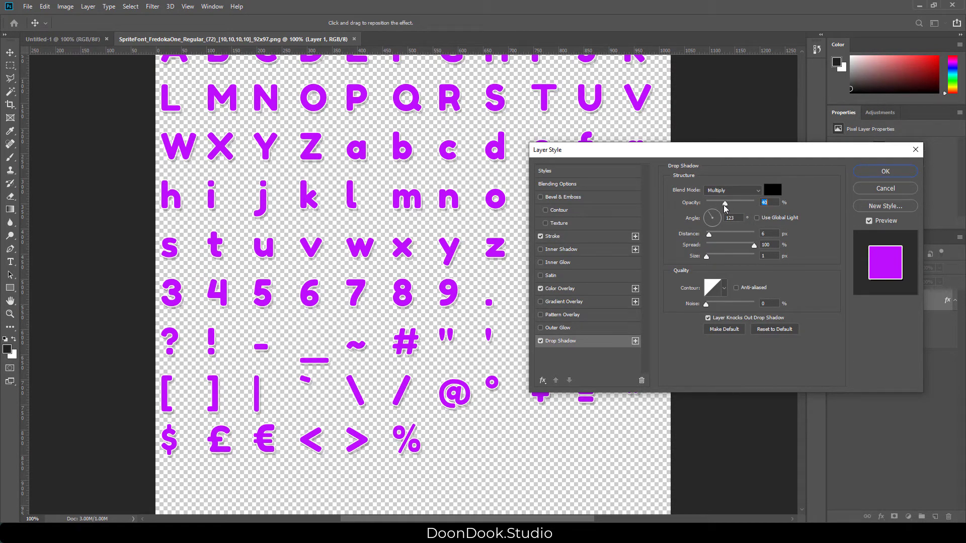
drag(720, 206, 721, 208)
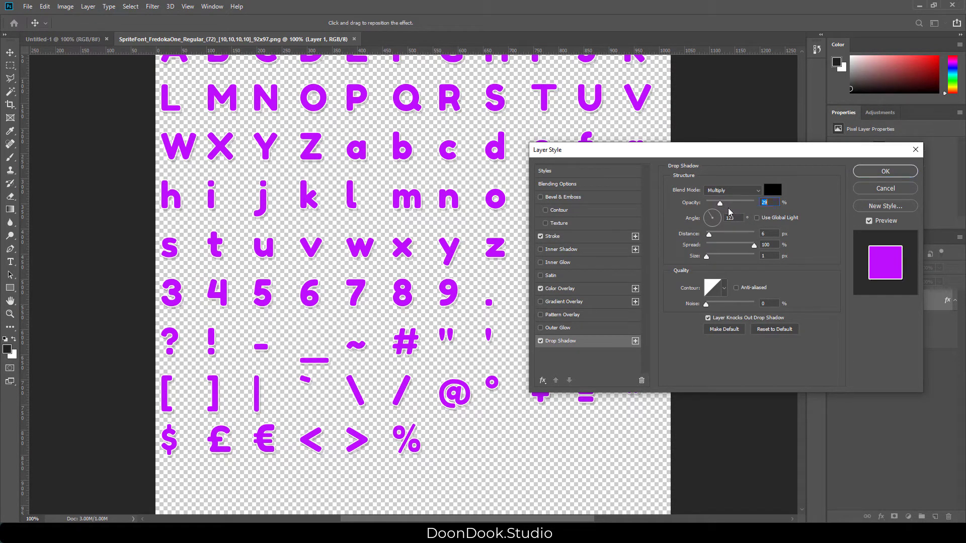
click(887, 171)
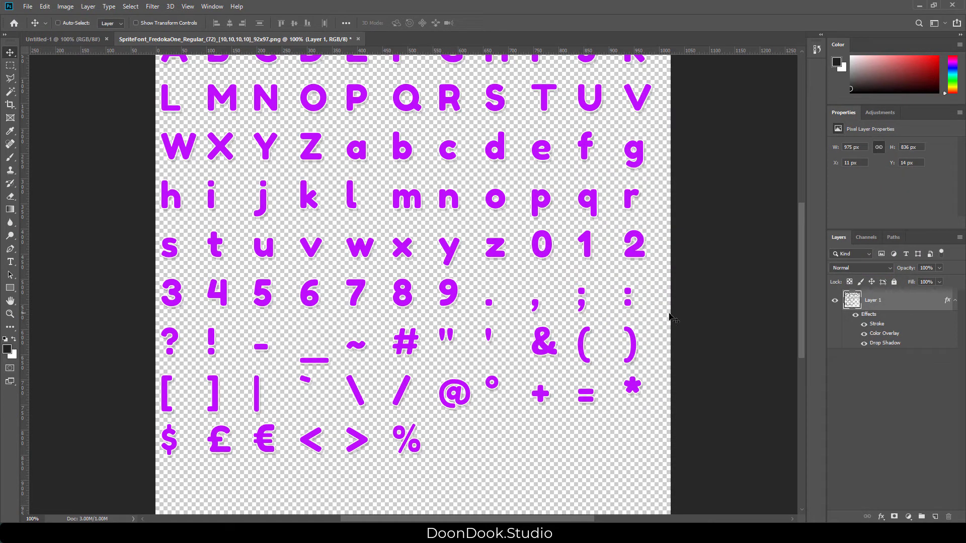
Save the restyled PNG and reload it from folder f as the sprite font's image in Construct 3
scroll(373, 151, up, 1)
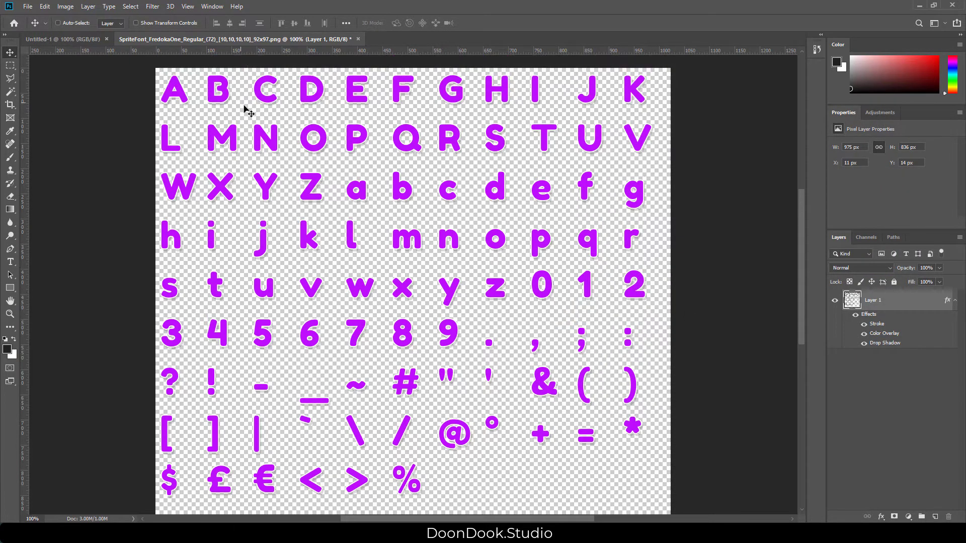
key(ctrl+s)
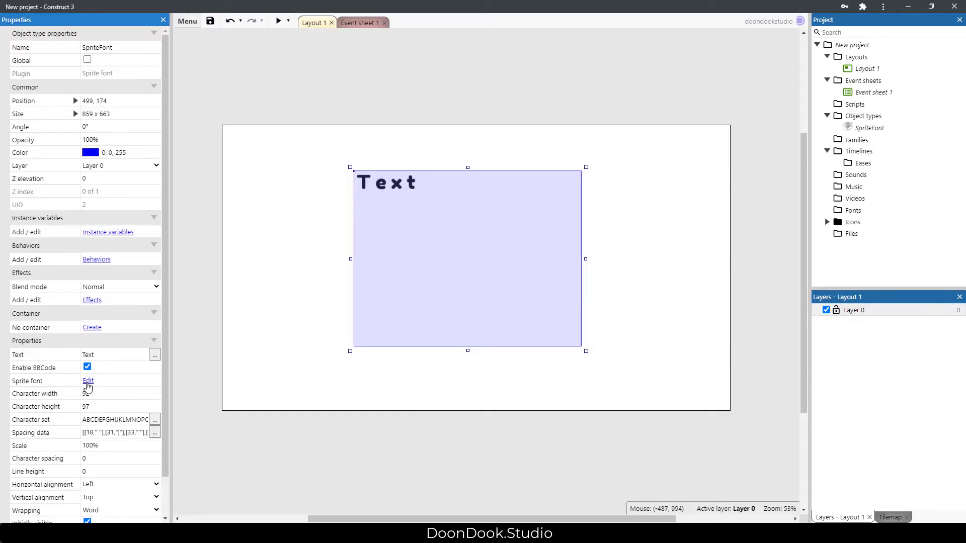
click(89, 381)
click(194, 38)
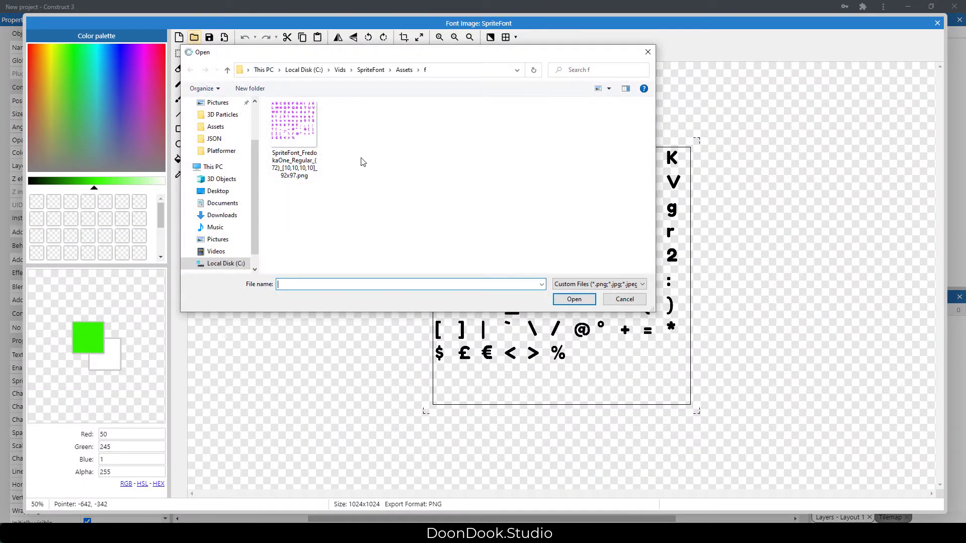
double_click(298, 129)
click(938, 23)
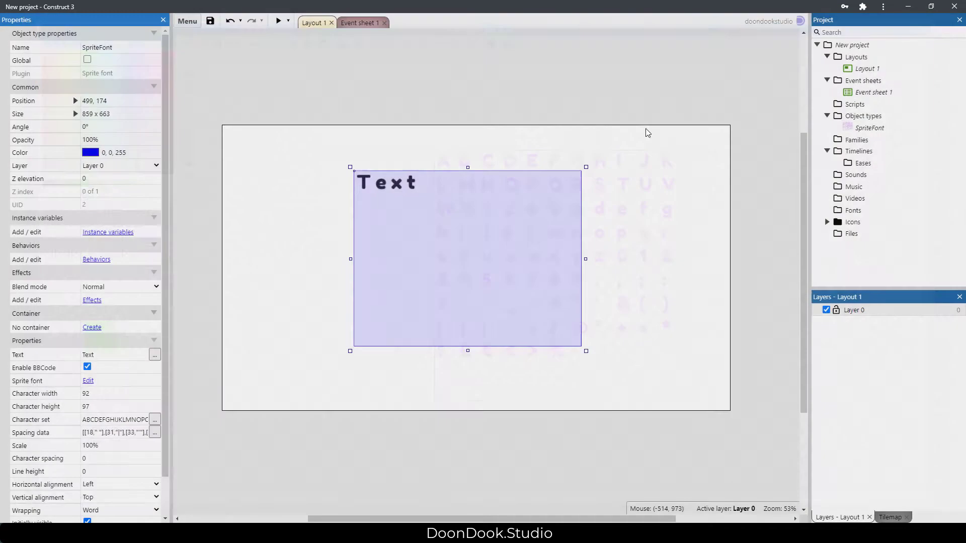
Set the sprite font object's colour to white (255, 255, 255)
click(86, 153)
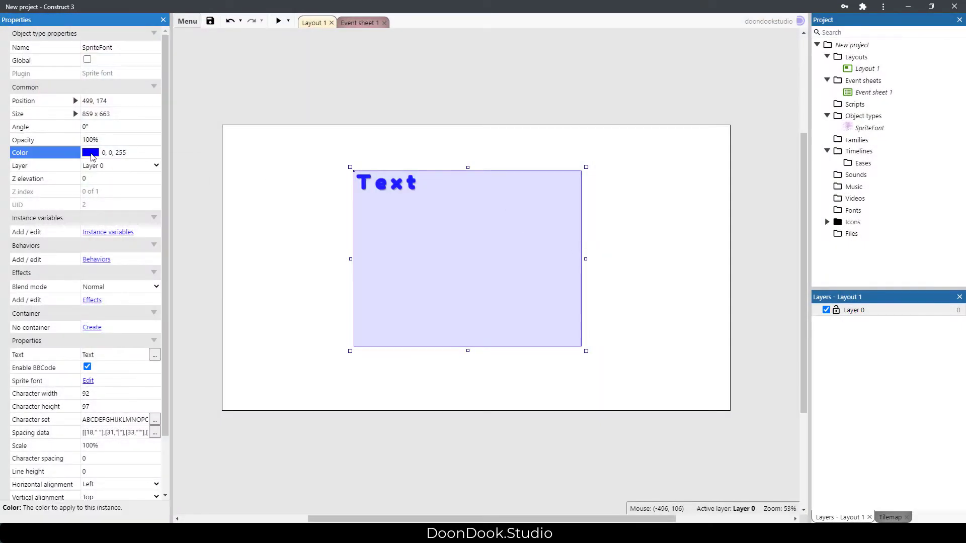
click(69, 153)
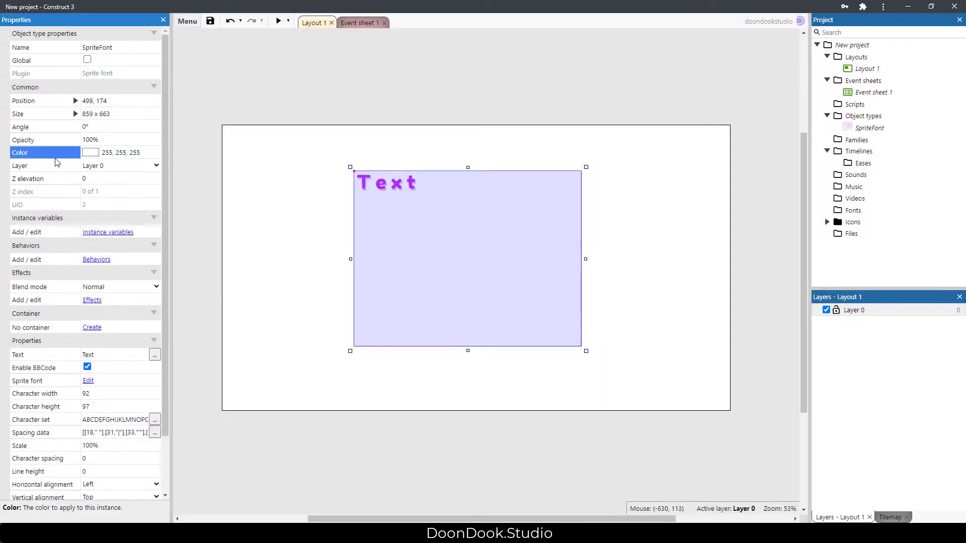
click(409, 134)
double_click(397, 193)
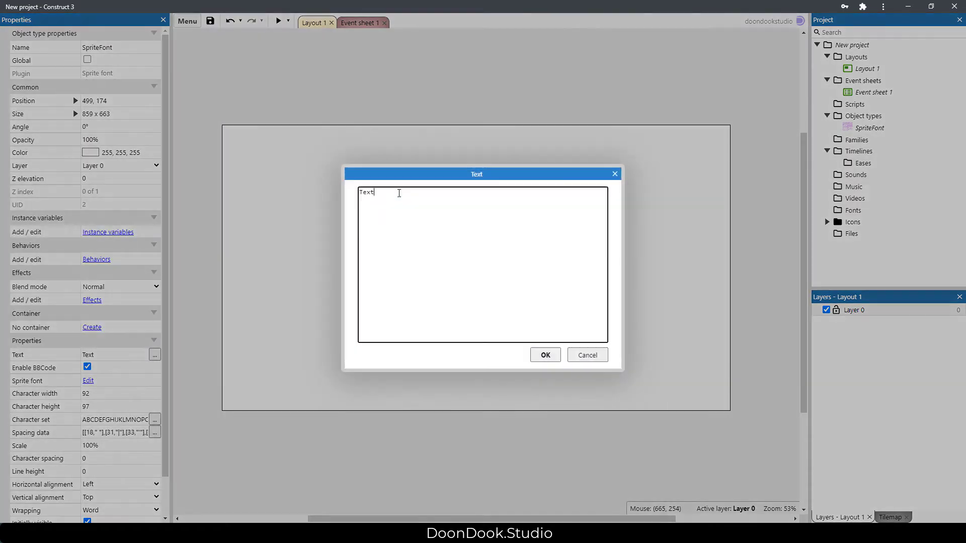
key(Escape)
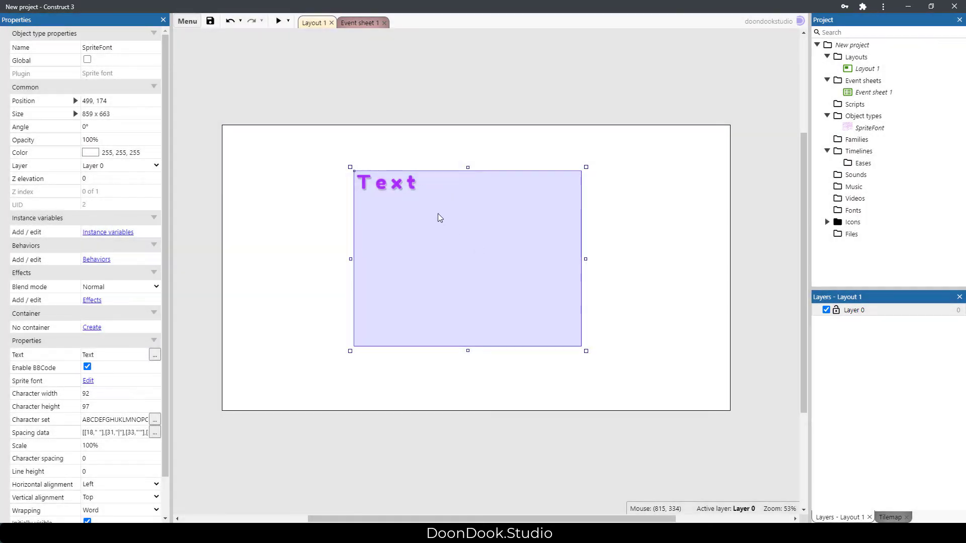
click(438, 118)
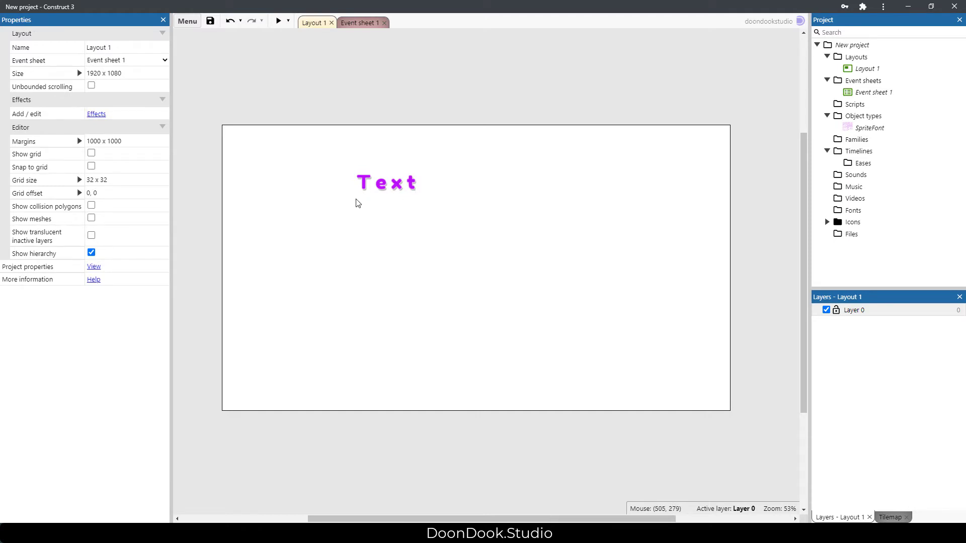
click(372, 201)
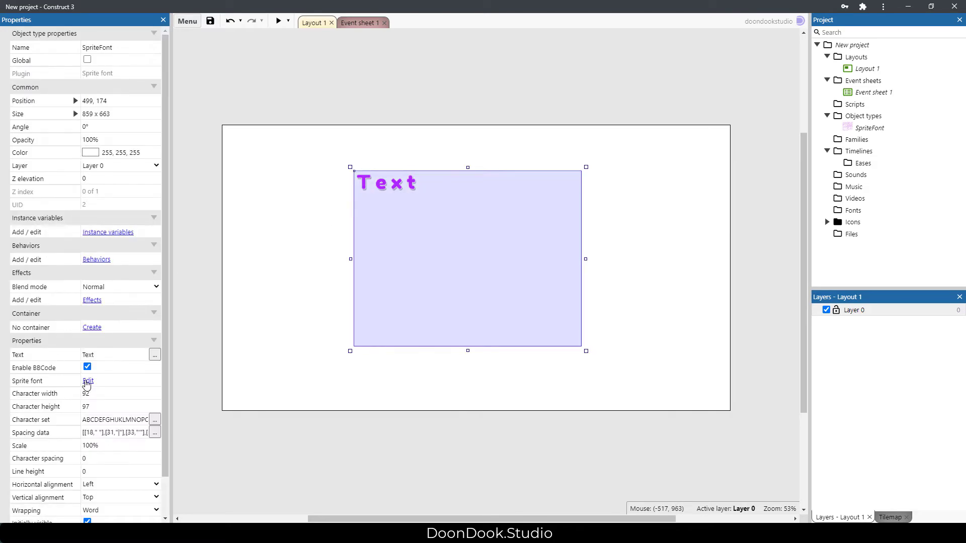
click(83, 381)
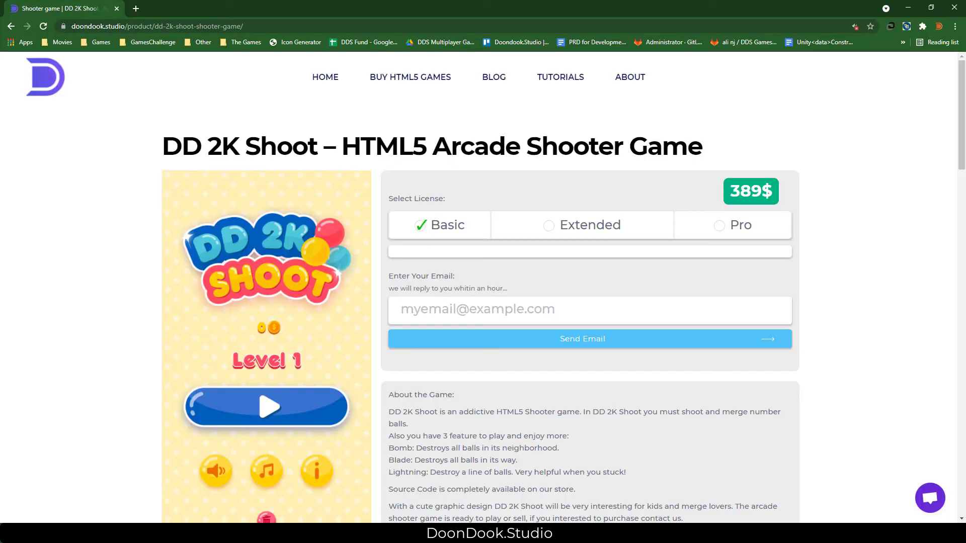
Switch to the DD 2K Shoot product page and examine the text and coin styling in its game preview
scroll(341, 281, down, 2)
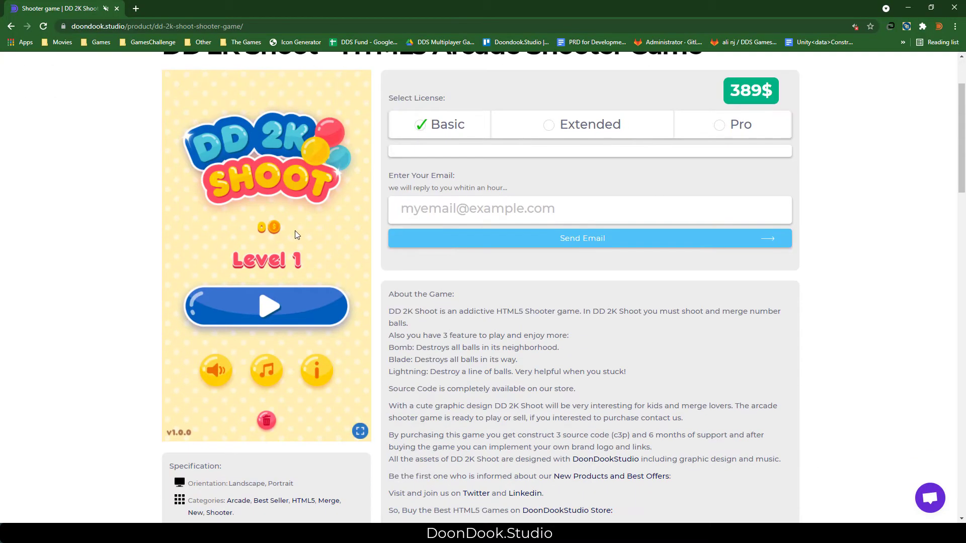
scroll(293, 241, up, 2)
scroll(291, 254, down, 1)
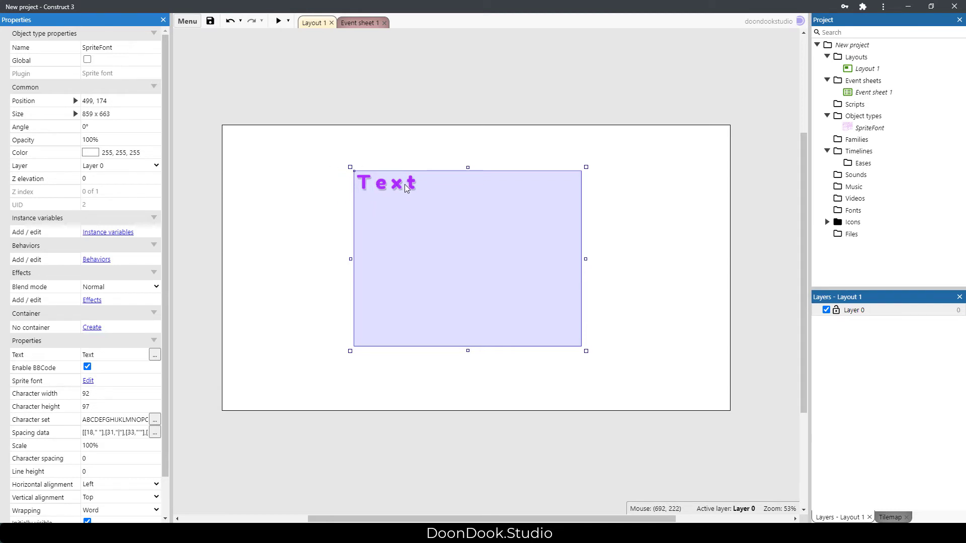
Check the dollar sign in the Construct 3 sprite font image and set the object's text to $100
click(88, 381)
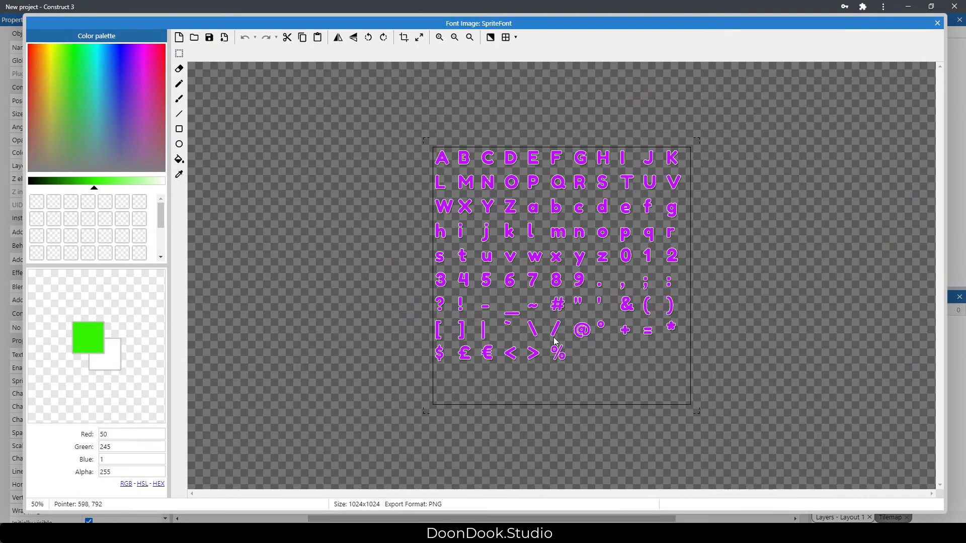
ctrl+scroll(626, 301, up, 1)
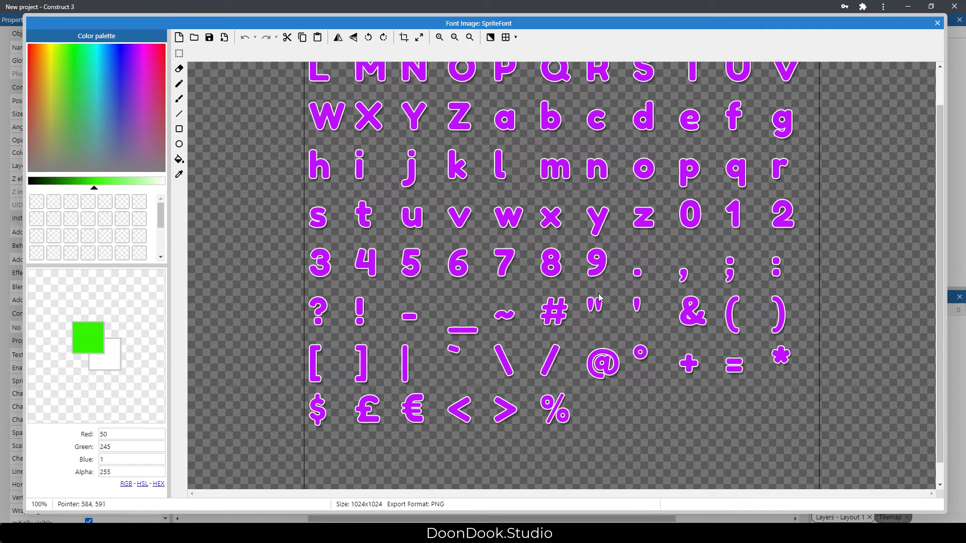
scroll(649, 297, down, 1)
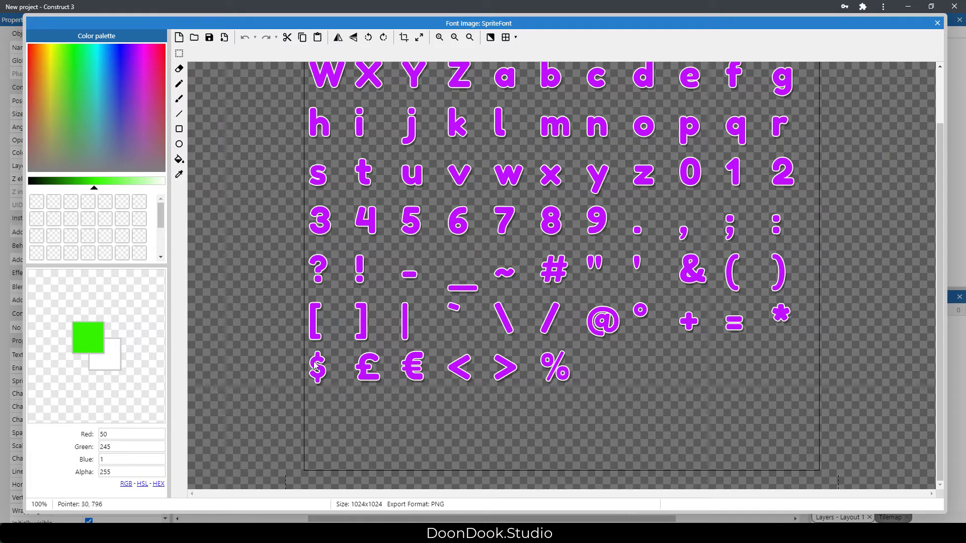
key(Escape)
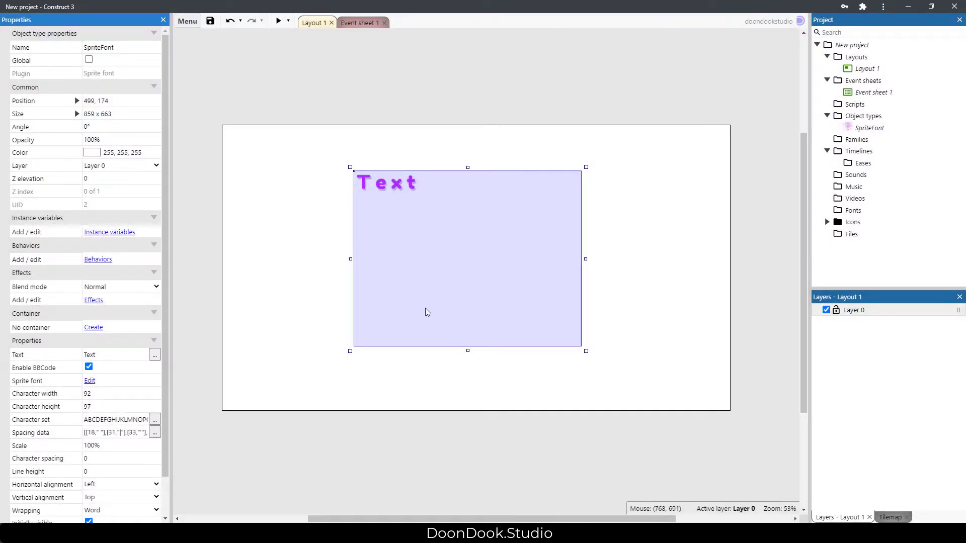
click(129, 353)
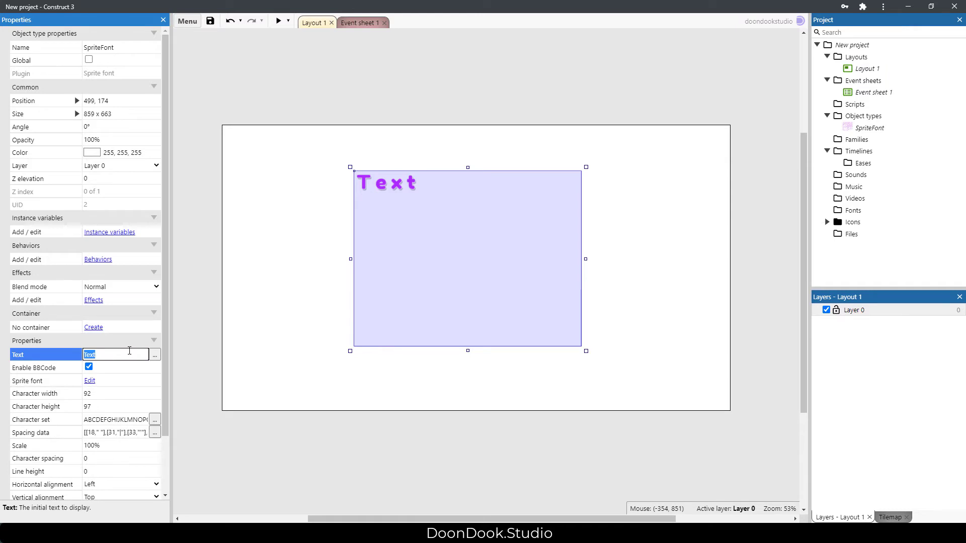
text($100)
key(Tab)
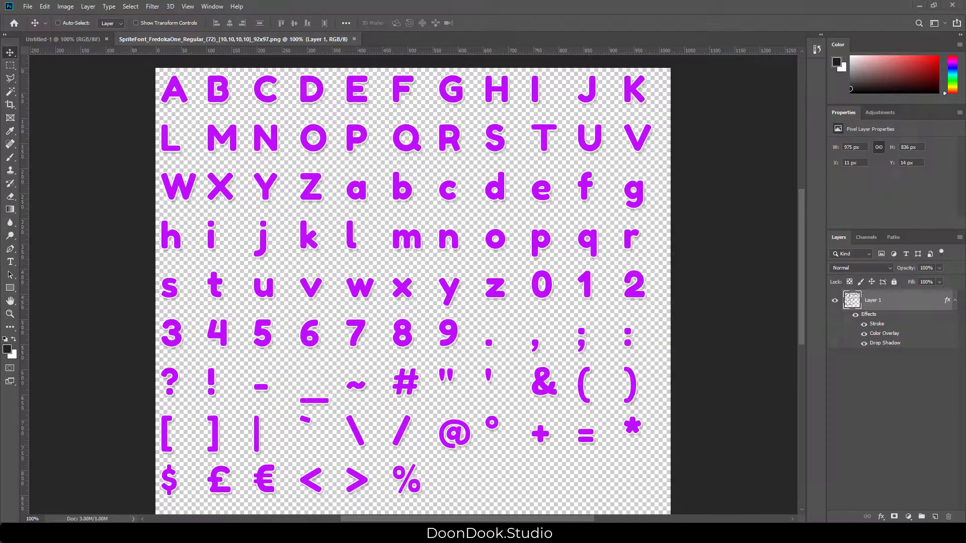
Switch to Photoshop and open coin.png from the Assets folder
scroll(206, 332, down, 3)
click(28, 6)
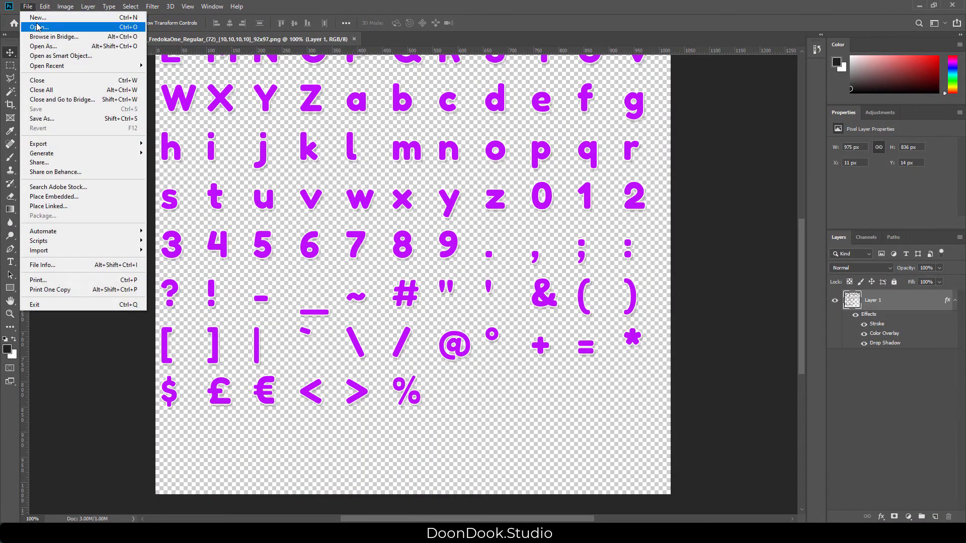
click(44, 28)
click(347, 73)
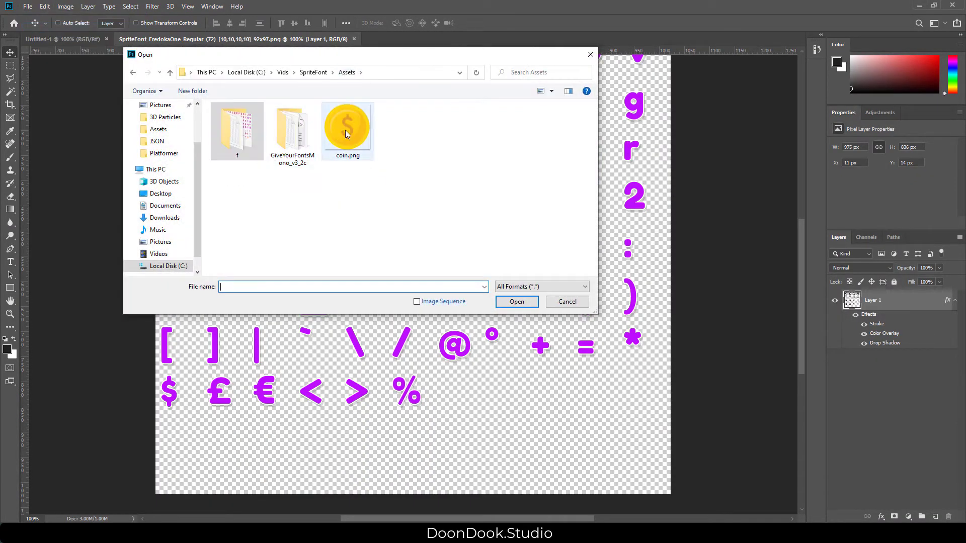
click(361, 129)
double_click(362, 129)
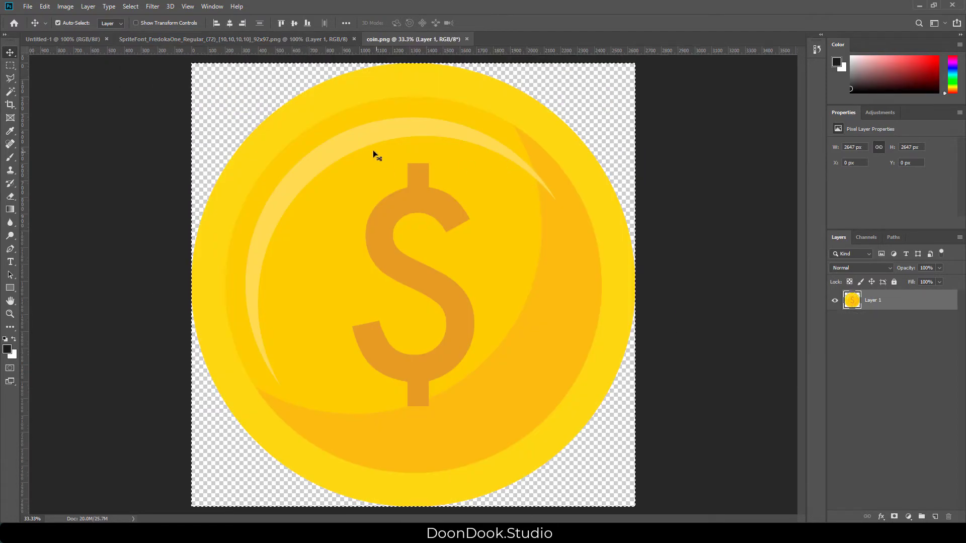
Copy the whole coin image into the Fredoka One sprite font document as a new layer
drag(266, 129, 503, 93)
key(ctrl+minus)
key(ctrl+minus)
key(ctrl+minus)
key(ctrl+minus)
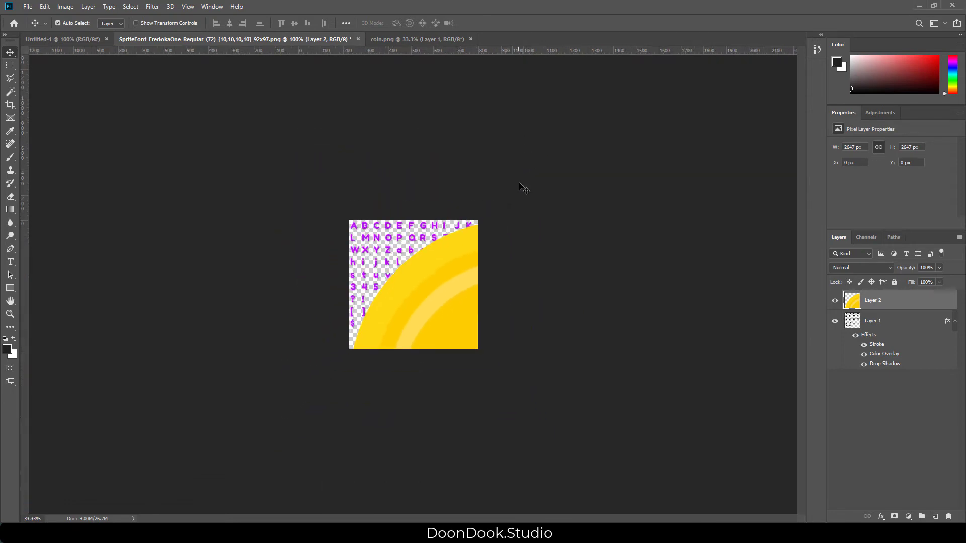
Scale the coin layer down to 2.46%, about 65 px wide, and place it over the dollar sign character
key(ctrl+t)
key(ctrl+minus)
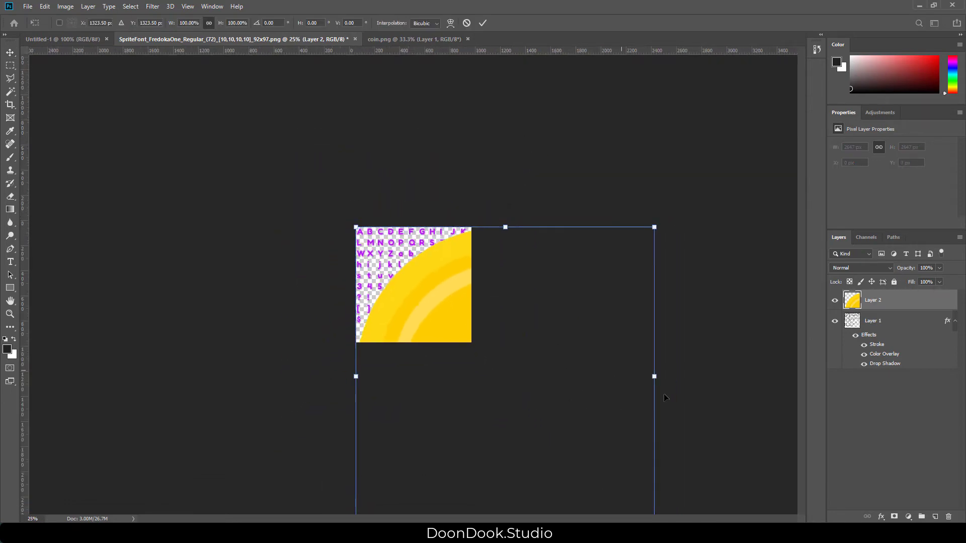
drag(593, 463, 397, 247)
key(ctrl+plus)
key(ctrl+plus)
key(ctrl+plus)
key(ctrl+plus)
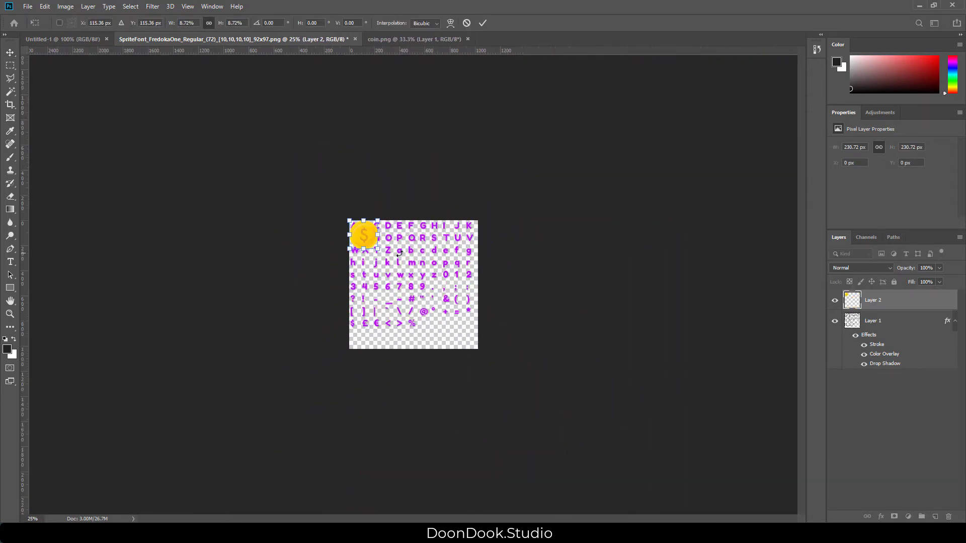
drag(318, 190, 257, 388)
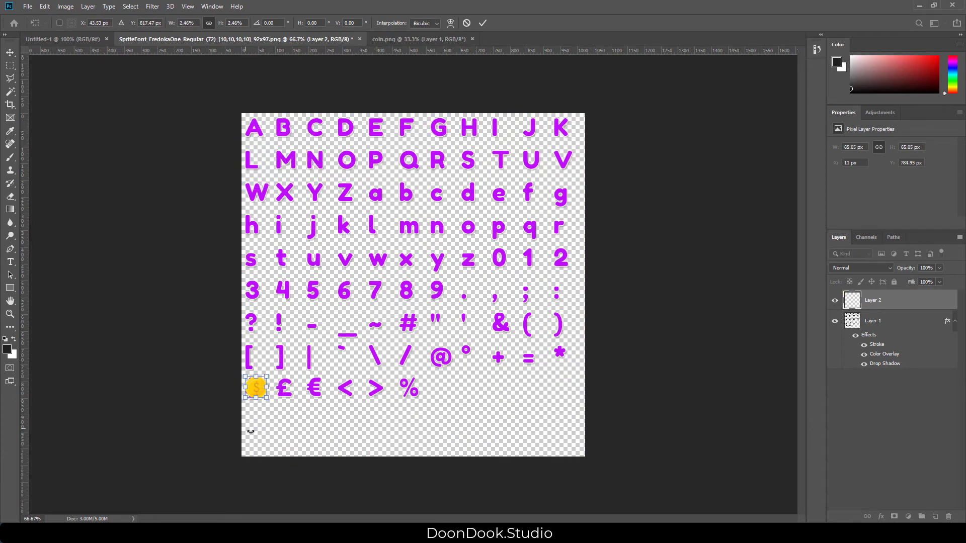
key(ctrl+plus)
key(ctrl+plus)
scroll(475, 399, left, 10)
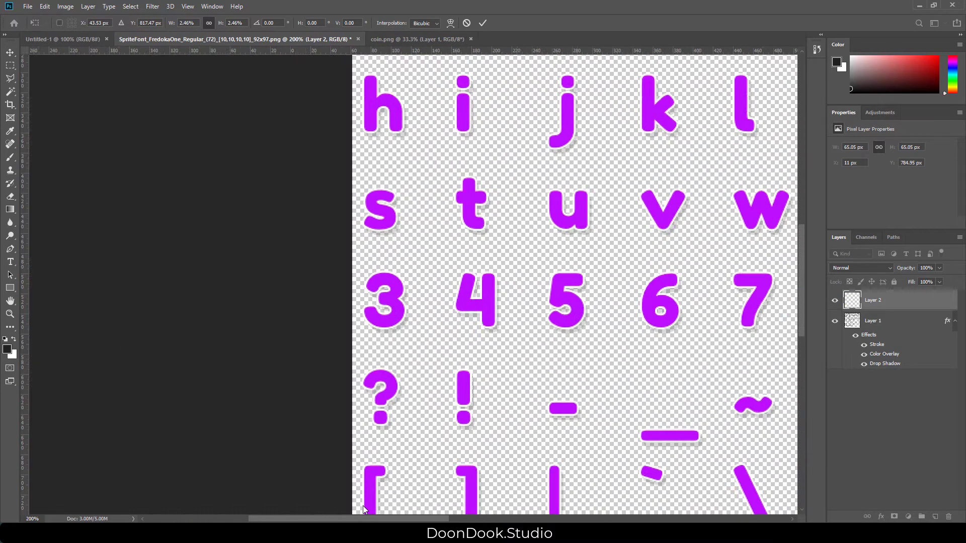
key(Return)
Nudge the coin into alignment with the dollar sign's cell at X 10 px, Y 784 px
scroll(470, 362, down, 5)
mouse_move(522, 369)
mouse_down()
mouse_move(508, 363)
mouse_move(517, 371)
mouse_up()
key(Right)
key(Right)
key(Right)
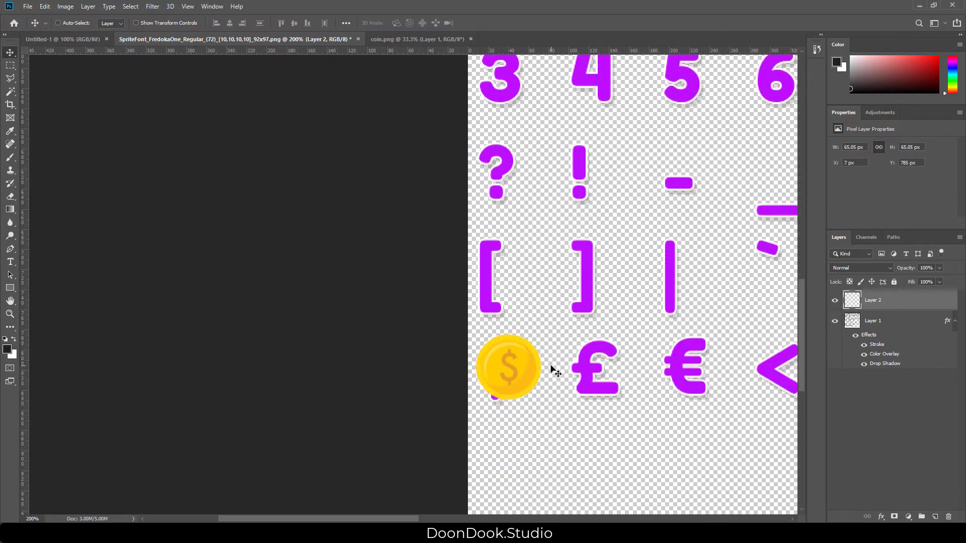
key(Up)
key(Right)
key(Right)
key(Up)
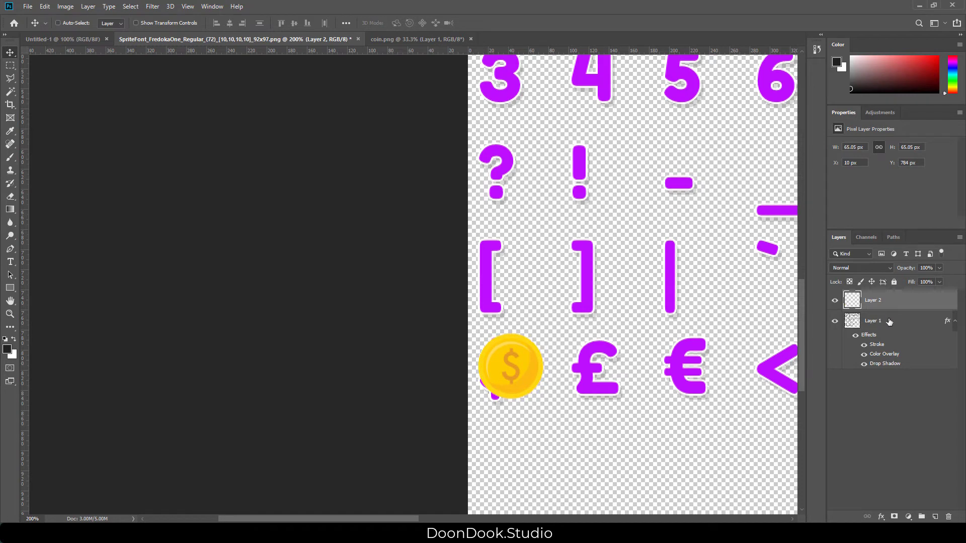
Erase the original dollar sign beneath the coin from Layer 1 using a rectangular selection, and deselect
click(878, 321)
click(10, 66)
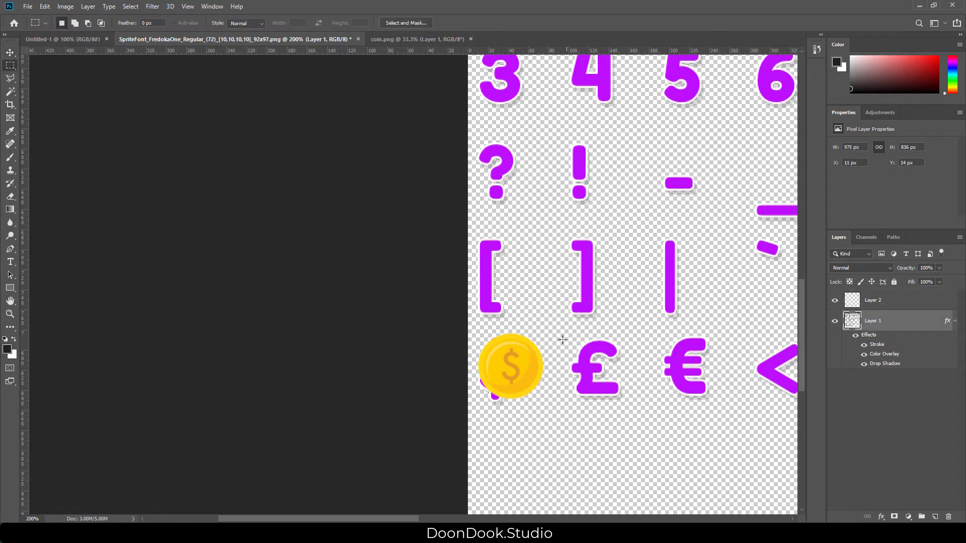
drag(551, 333, 438, 437)
key(Delete)
click(606, 449)
Save the edited font sheet as a PNG in folder f, replacing the existing file
key(ctrl+shift+s)
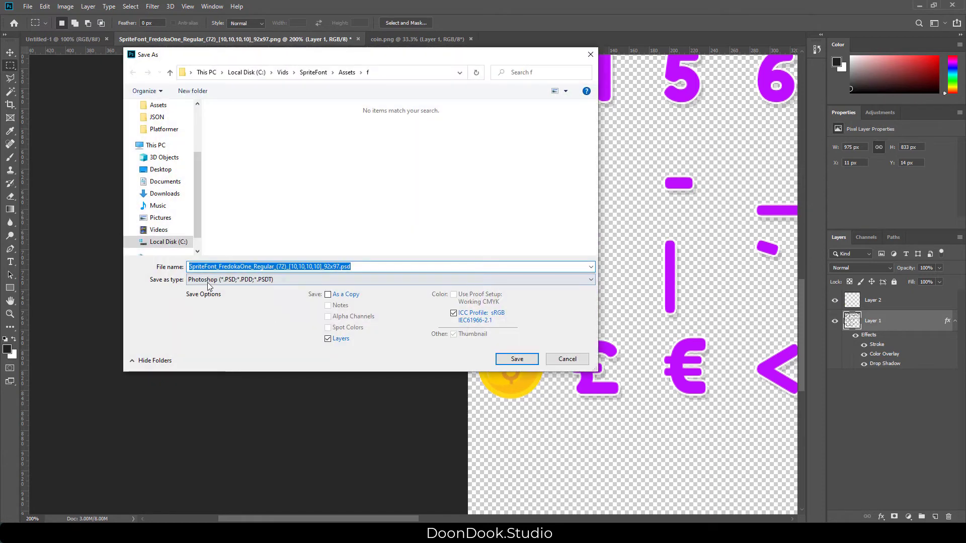
click(211, 279)
key(Escape)
click(517, 359)
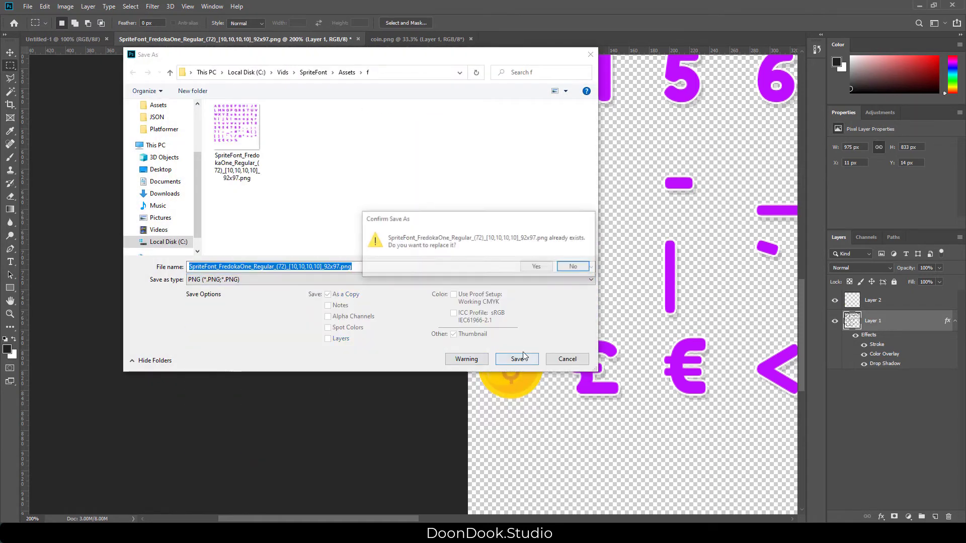
click(536, 266)
click(539, 158)
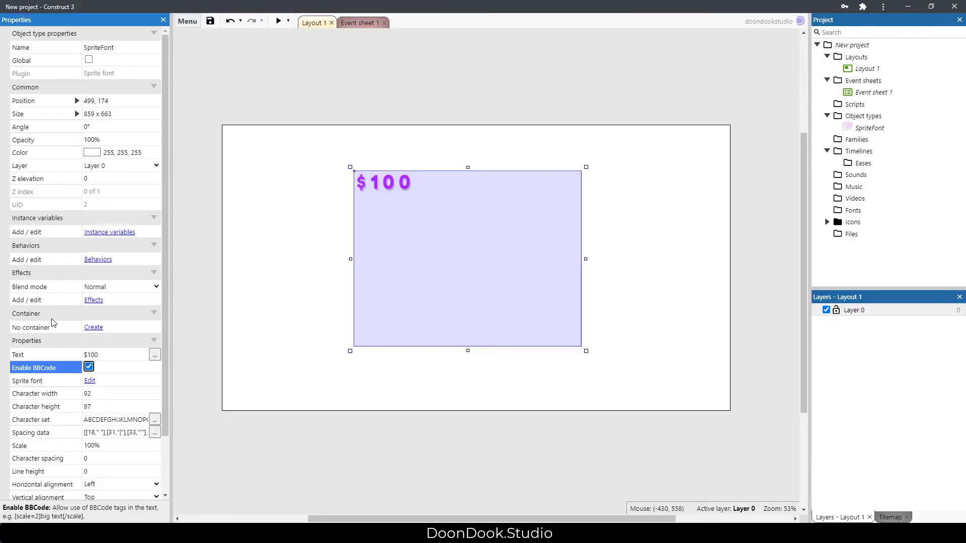
Reload the updated PNG as the sprite font's image in Construct 3, check the coin character, and close the image editor
click(90, 381)
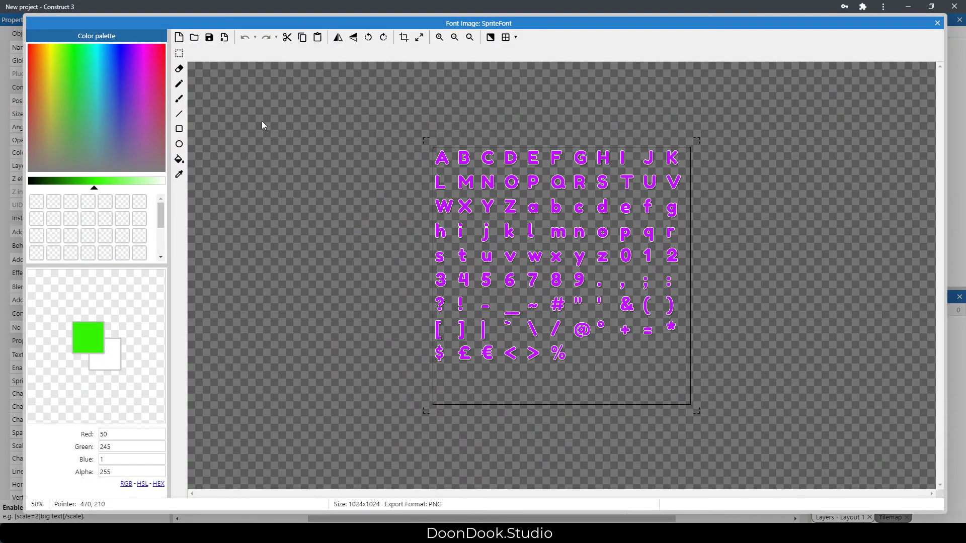
click(194, 37)
double_click(301, 128)
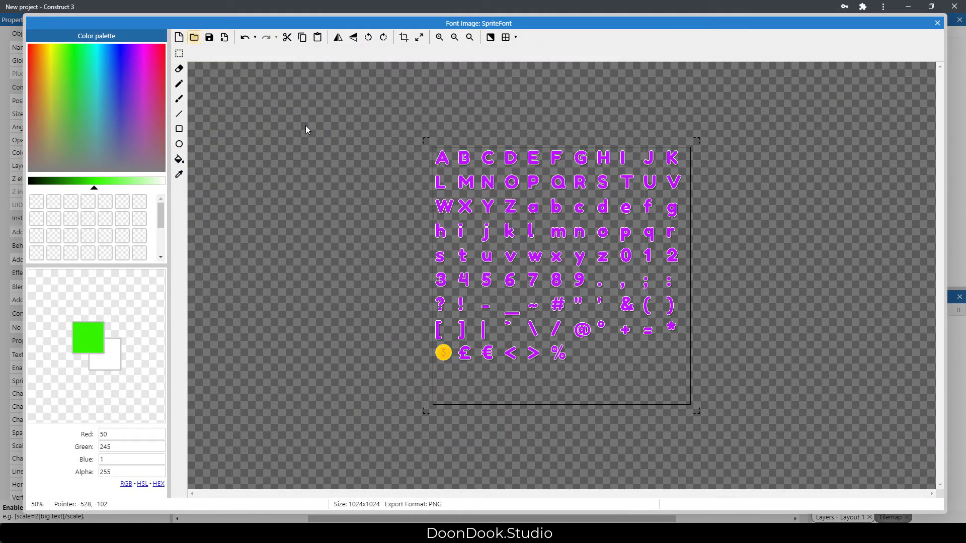
ctrl+scroll(360, 358, up, 2)
ctrl+scroll(361, 358, down, 1)
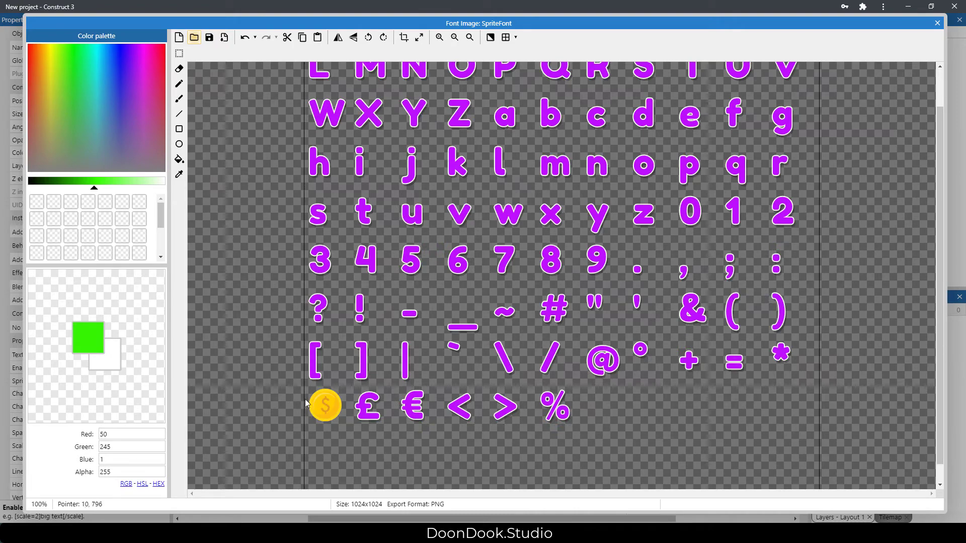
click(938, 23)
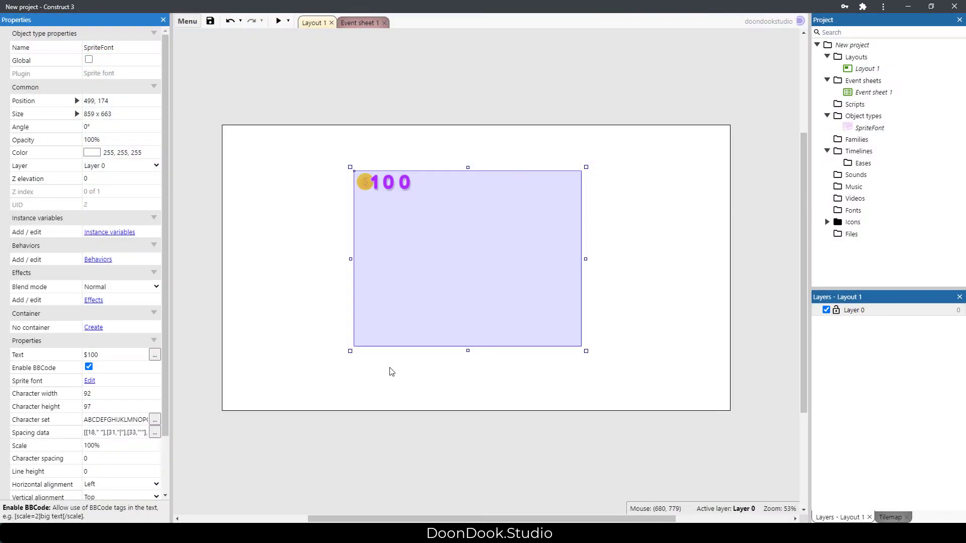
Set the width of the = and $ characters to 70 in the sprite font's spacing data
click(379, 191)
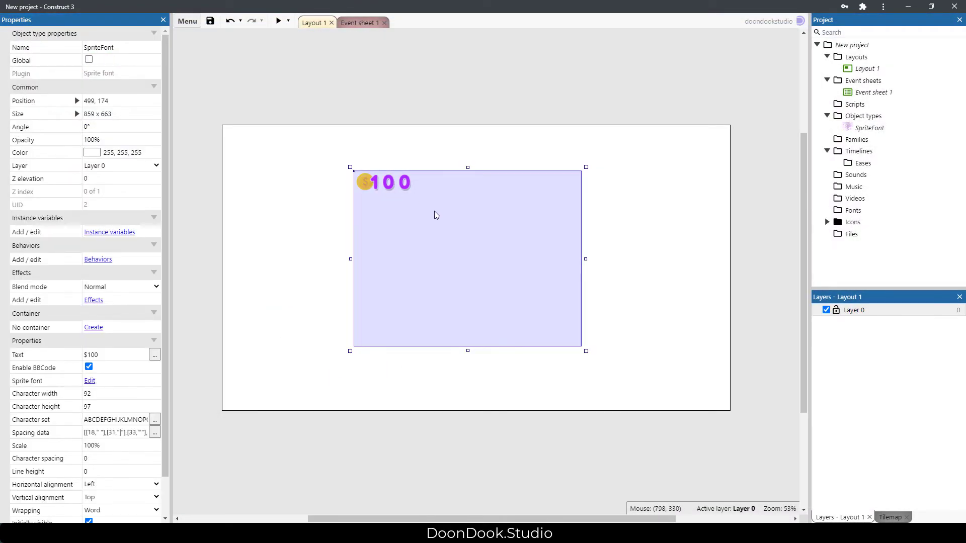
scroll(60, 341, down, 2)
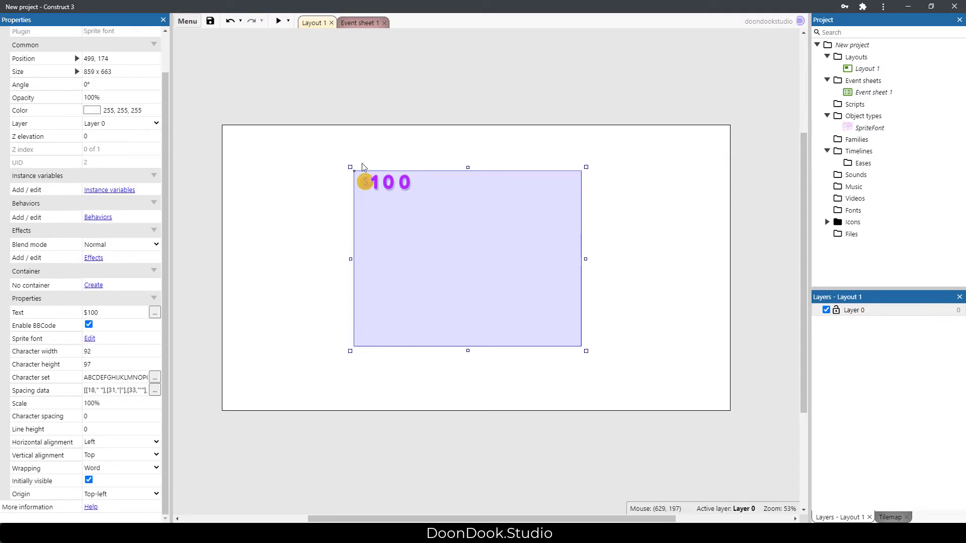
click(155, 391)
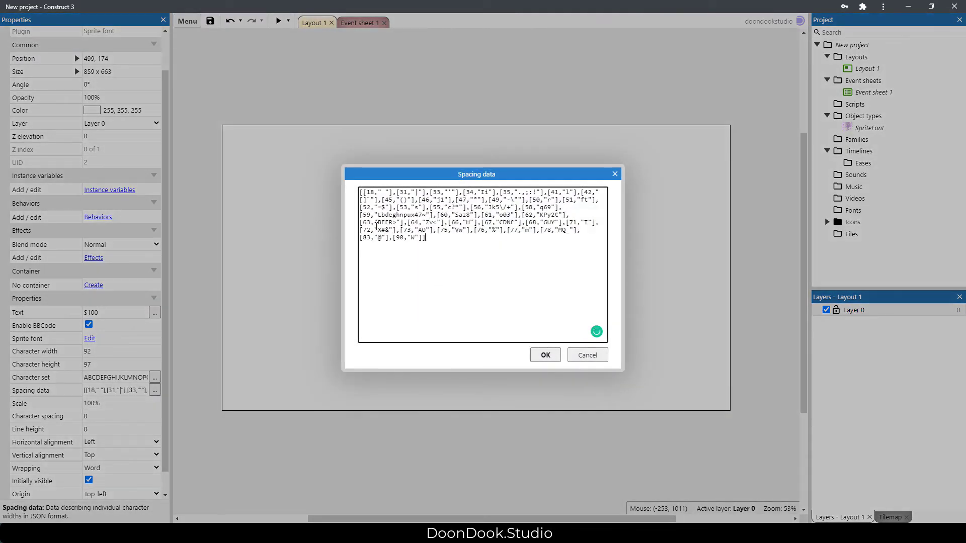
click(381, 207)
drag(379, 207, 383, 207)
click(387, 210)
double_click(369, 207)
drag(413, 176, 590, 193)
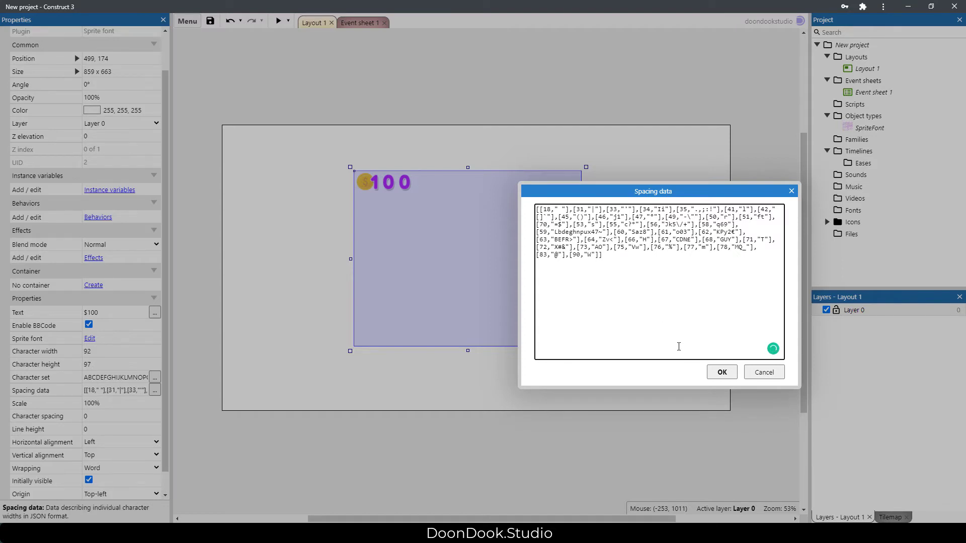
click(722, 372)
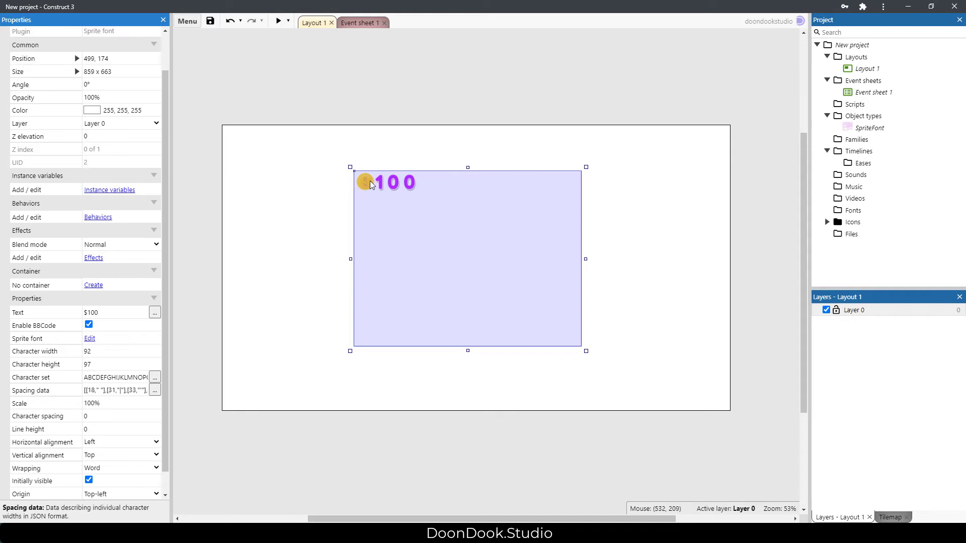
Shift the coin slightly down within its cell in the sprite font image using a rectangular selection, and close the image editor
click(90, 339)
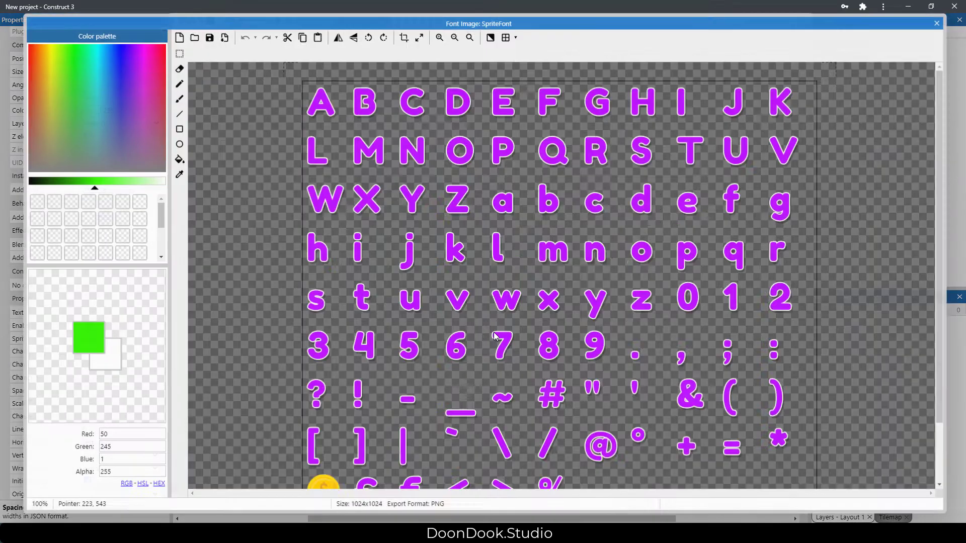
scroll(417, 352, down, 1)
scroll(362, 345, up, 2)
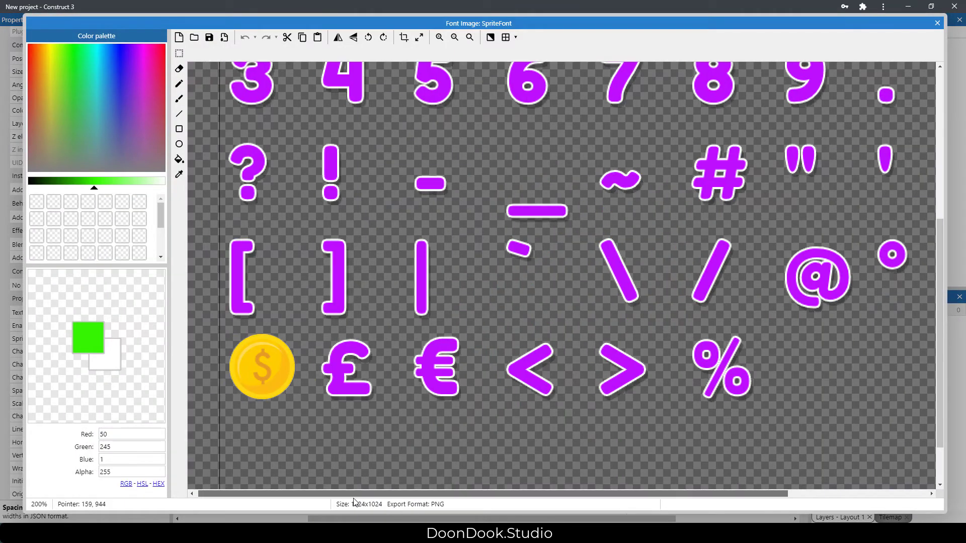
click(179, 54)
drag(299, 335, 232, 412)
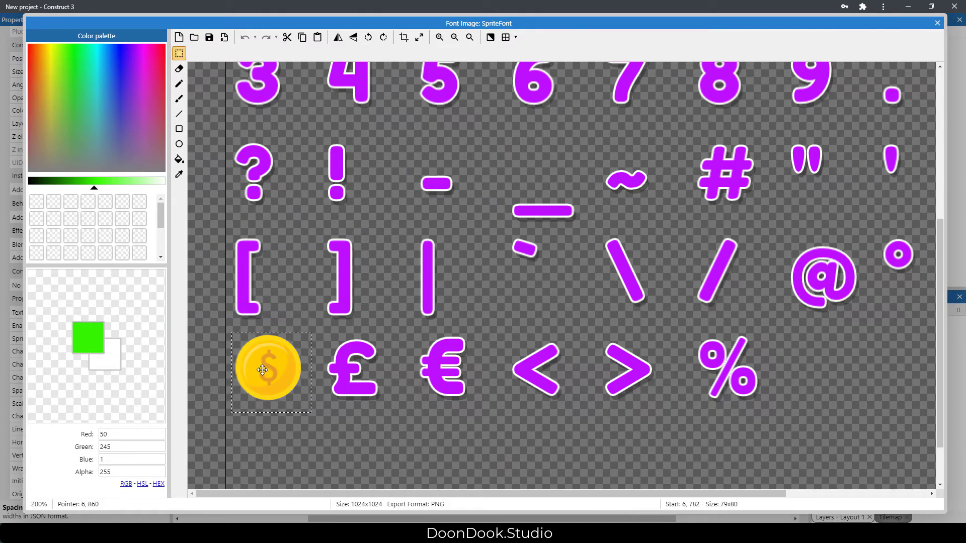
drag(262, 370, 261, 374)
click(574, 425)
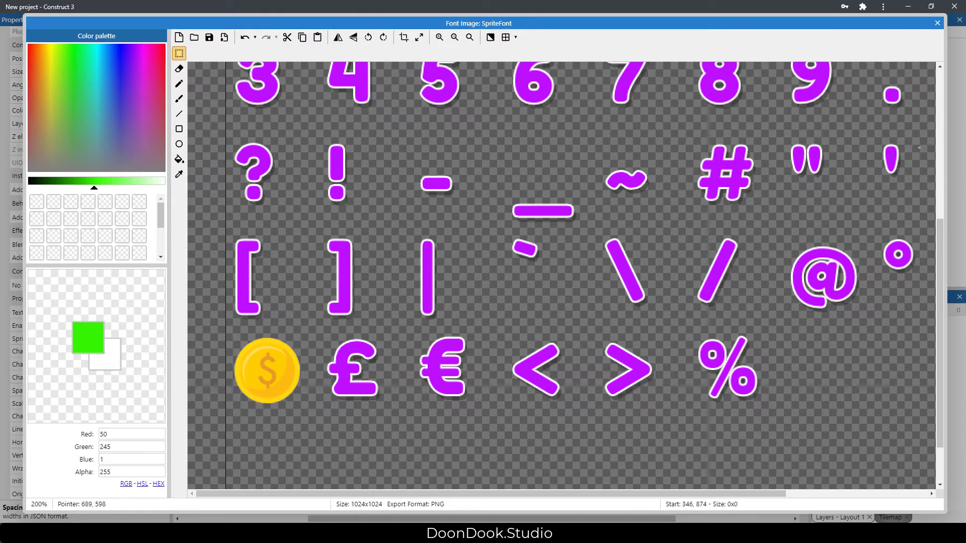
click(938, 23)
click(536, 96)
Reopen the sprite font image to examine the coin's alignment with its neighbouring characters, and close it
click(370, 208)
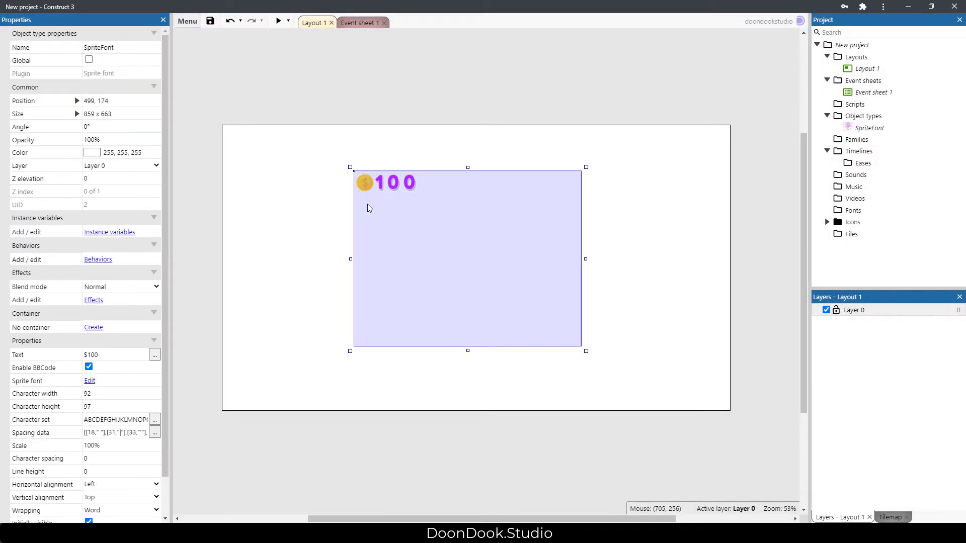
click(90, 380)
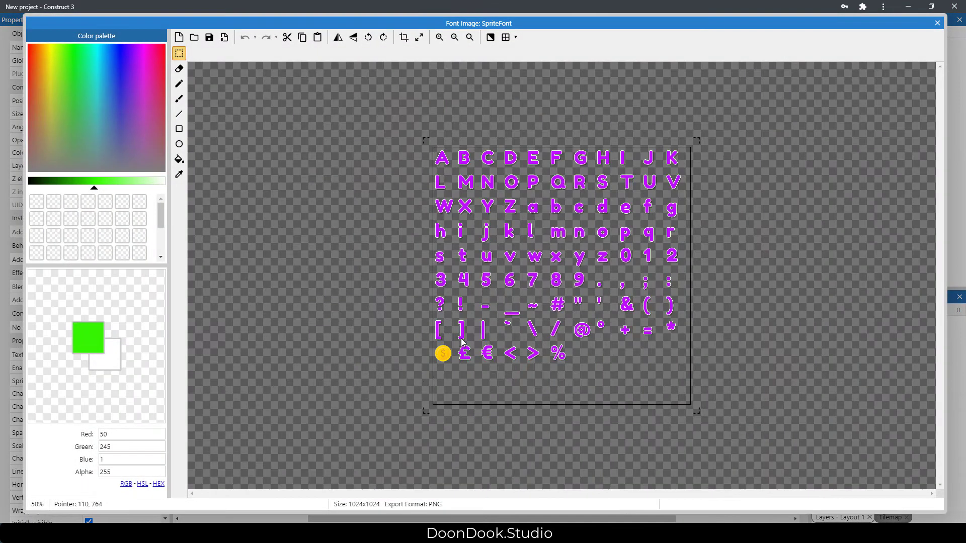
scroll(411, 360, up, 2)
scroll(372, 349, down, 2)
scroll(372, 348, up, 1)
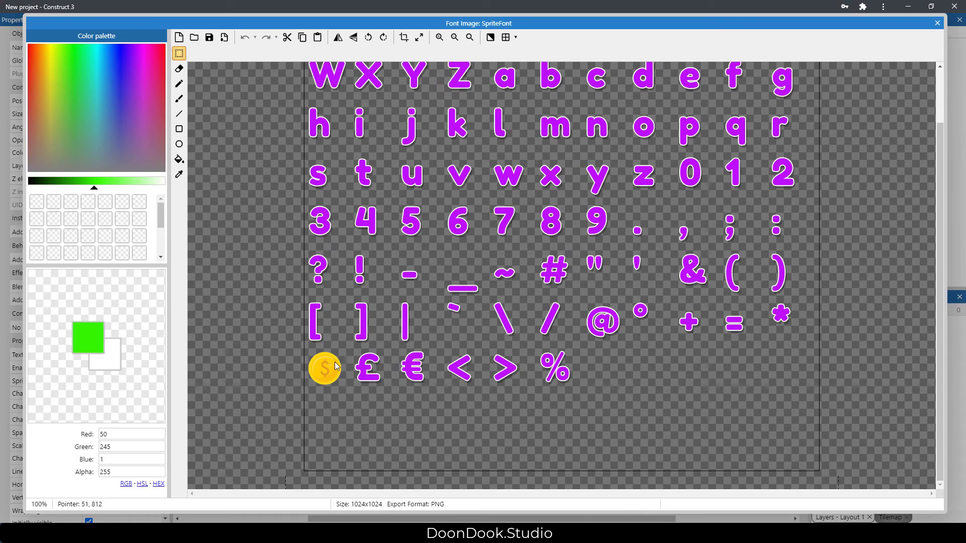
click(937, 23)
click(706, 205)
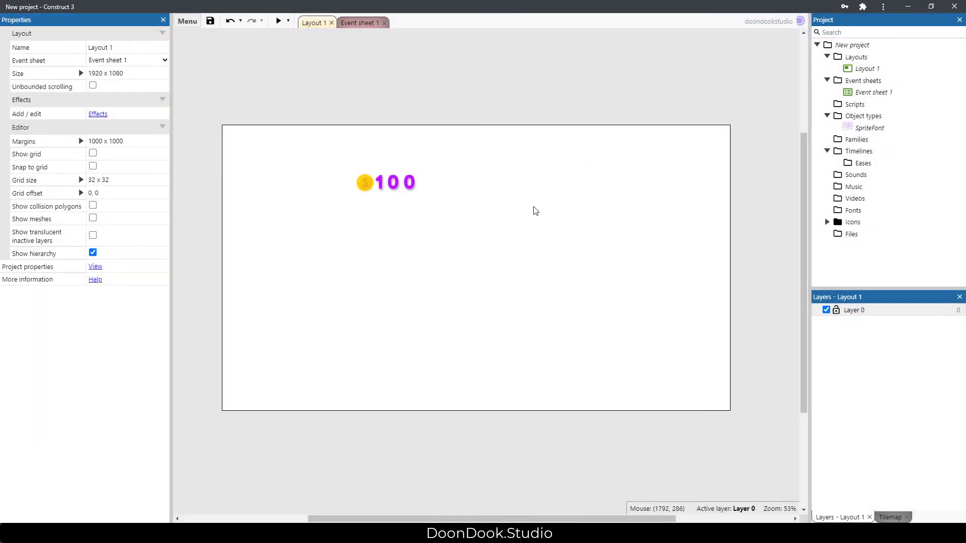
Move the sprite font to 282, 221 and set its vertical alignment, horizontal alignment and origin to Center
drag(492, 222, 443, 244)
scroll(103, 309, down, 2)
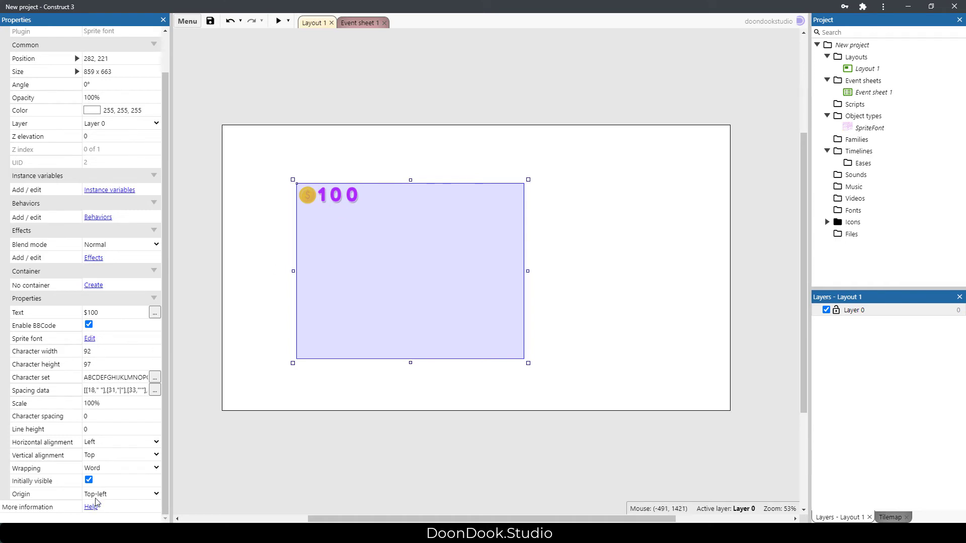
click(104, 457)
click(96, 477)
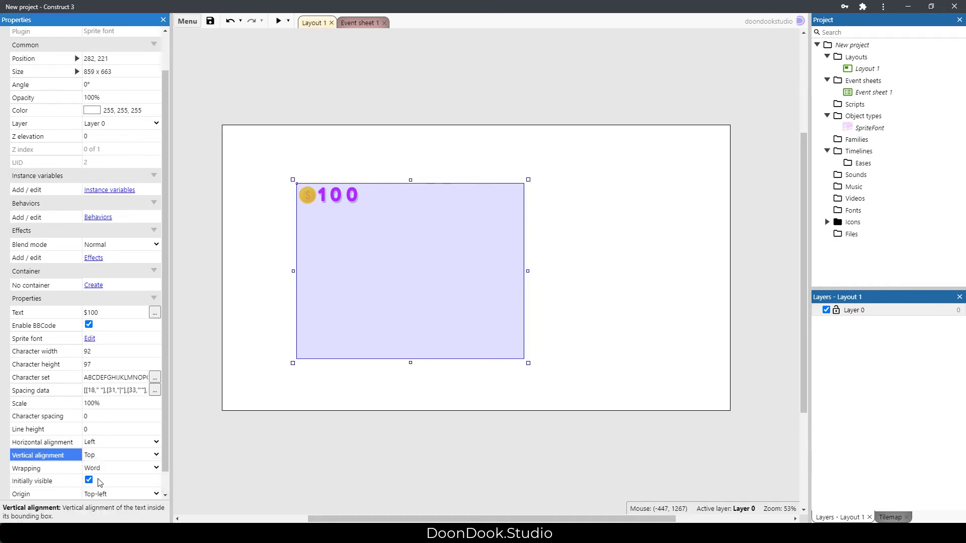
click(100, 446)
click(100, 453)
click(101, 442)
click(98, 462)
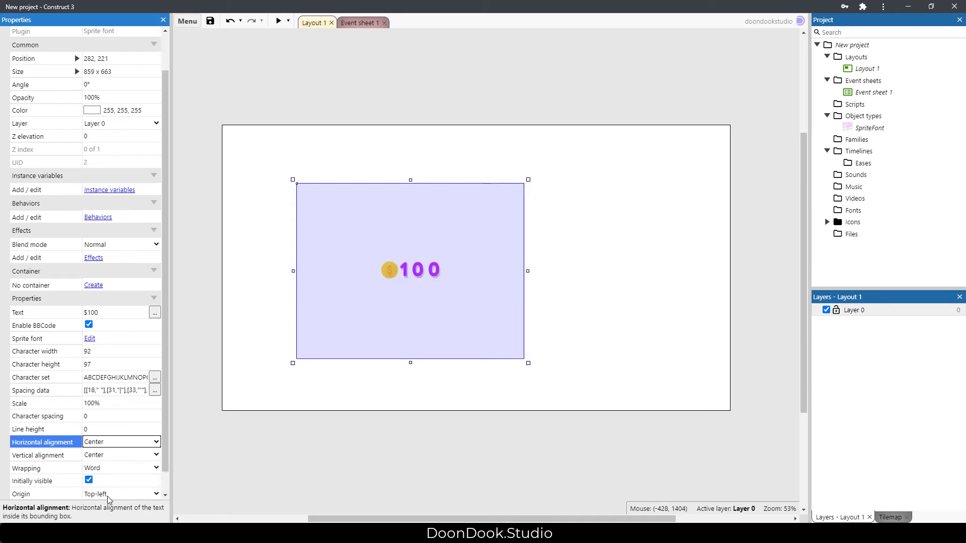
scroll(112, 495, down, 1)
click(108, 470)
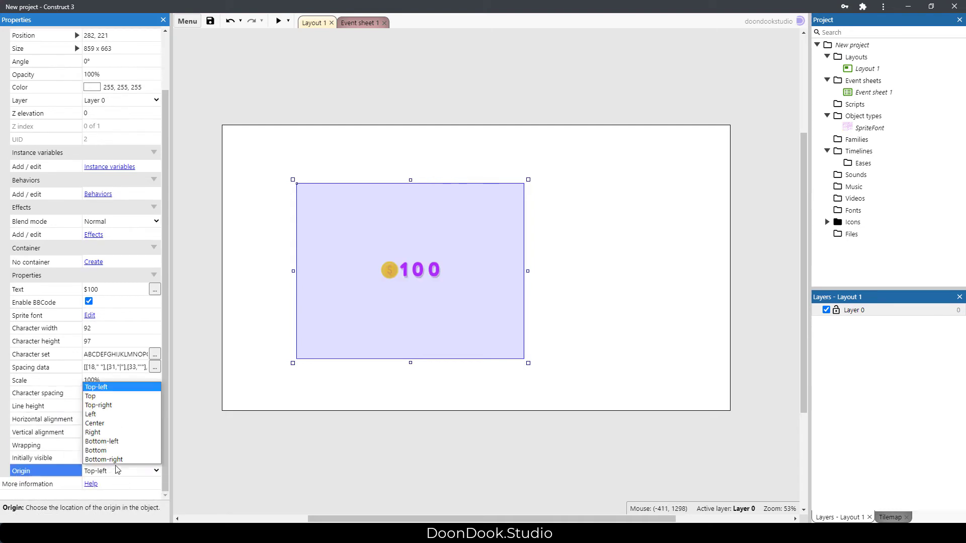
click(115, 426)
Shrink the sprite font's box to about 428 x 165 and place it at about 444, 337
drag(367, 191, 477, 285)
drag(524, 368, 407, 237)
drag(345, 194, 338, 197)
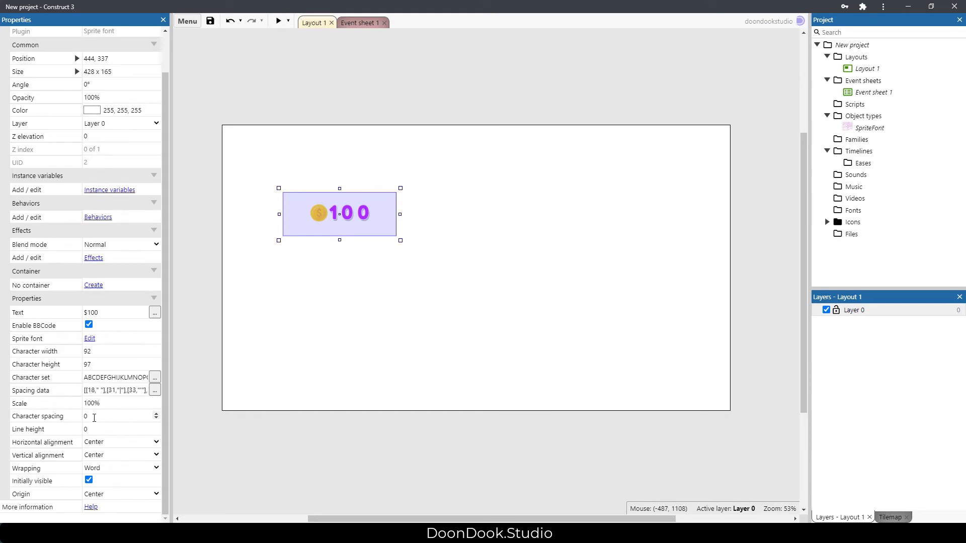
Set the sprite font's character spacing to -10
click(124, 417)
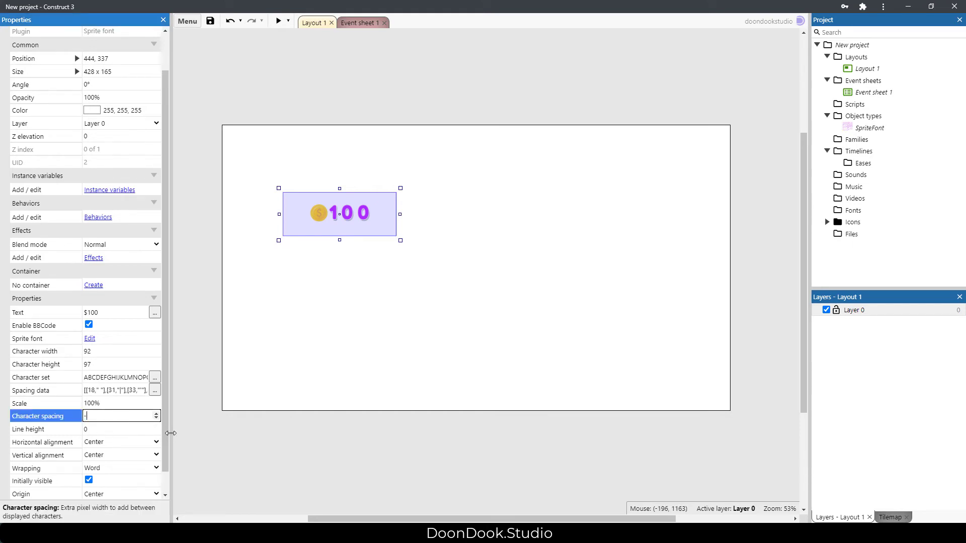
key(Tab)
click(527, 278)
click(347, 222)
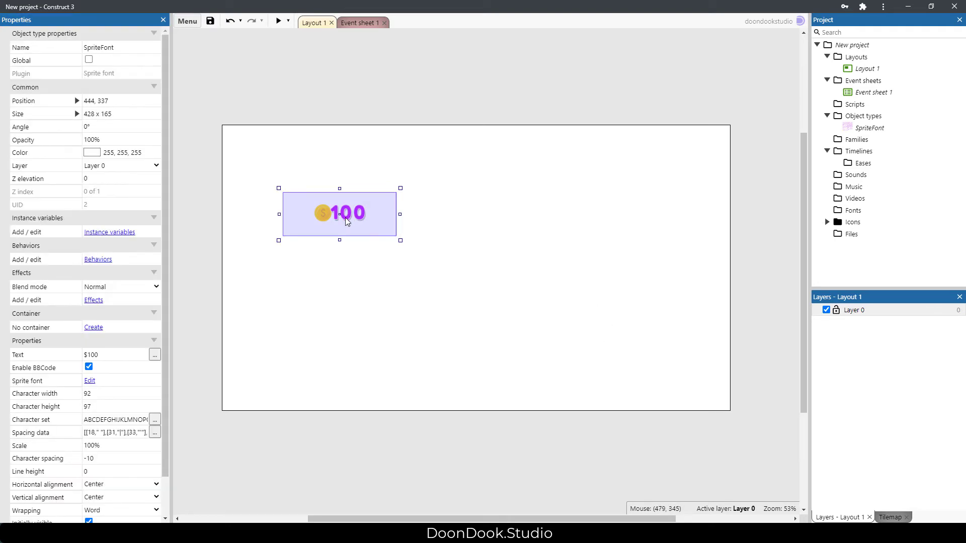
Slightly widen the coin character in the spacing data, and move the sprite font to about 392, 328
click(154, 433)
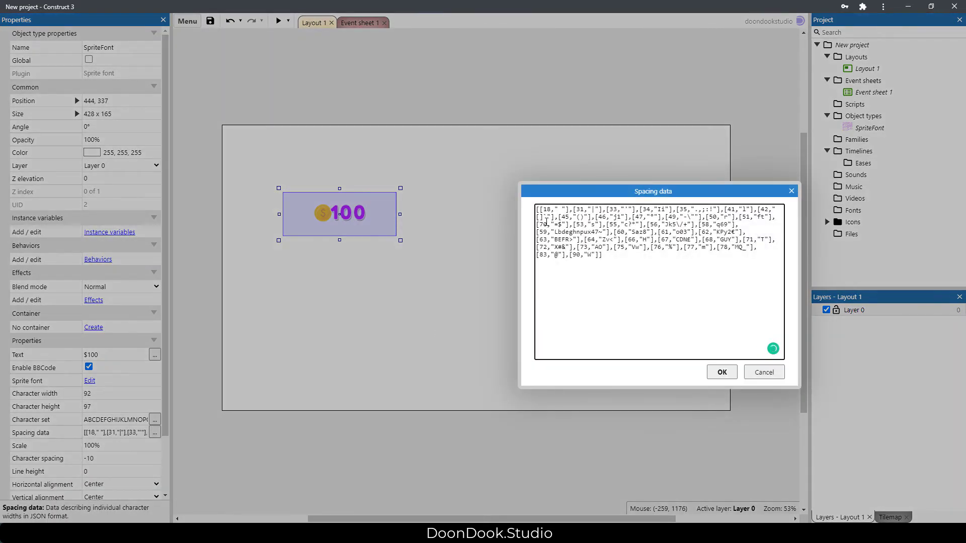
key(Escape)
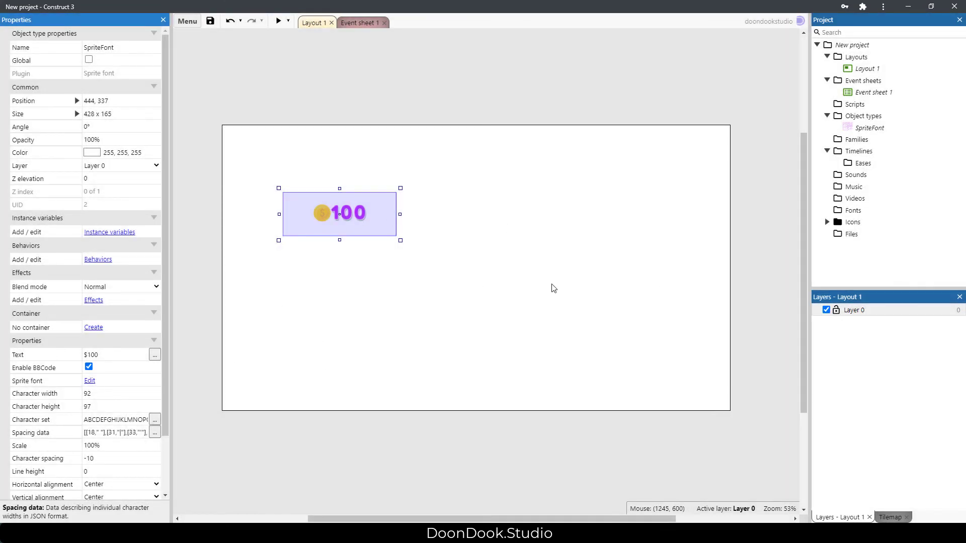
drag(367, 211, 353, 209)
click(527, 276)
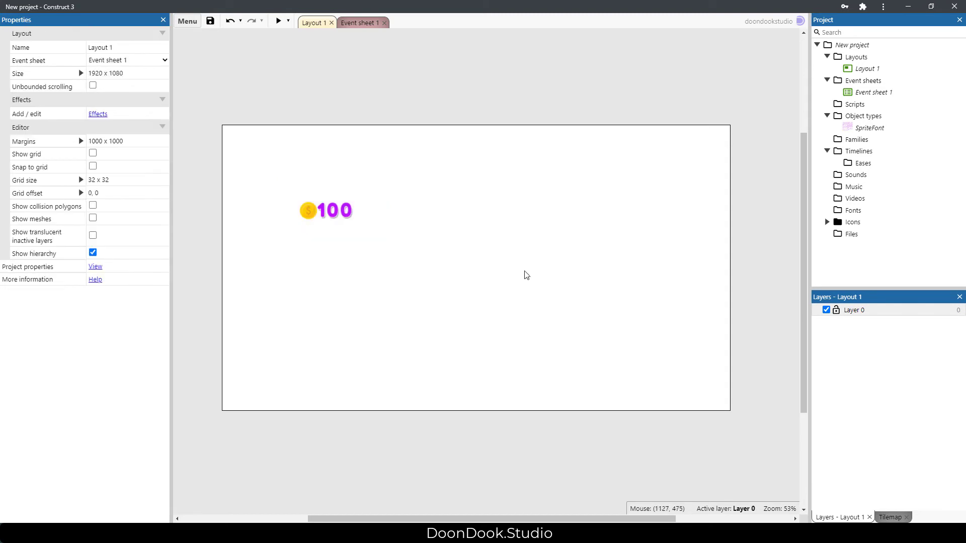
Insert a Button object of about 296 x 100 at about 836, 252, beside the coin text
double_click(475, 209)
text(s)
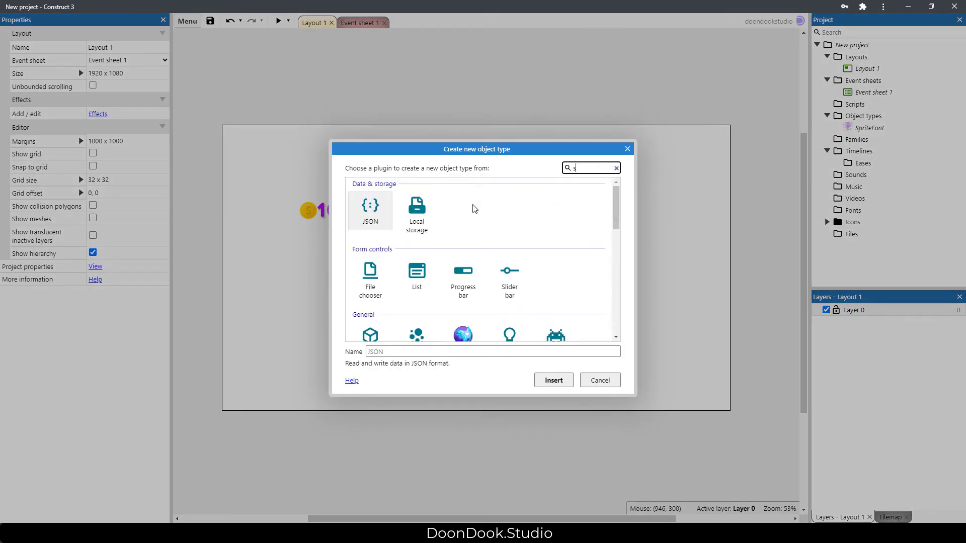
key(BackSpace)
text(but)
key(Return)
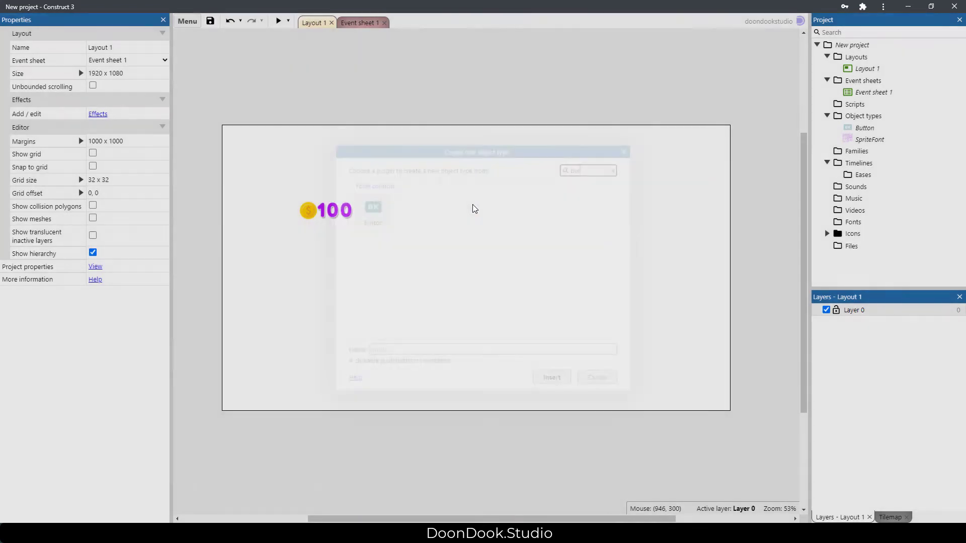
drag(368, 197, 450, 227)
drag(417, 206, 493, 201)
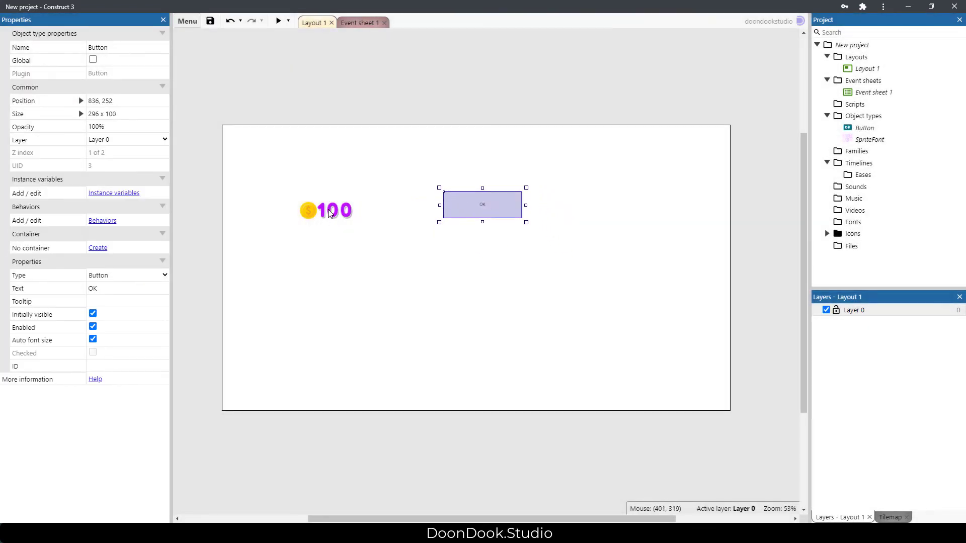
Move the button closer to the coin text and level with it, at about 724, 277
drag(472, 217, 463, 226)
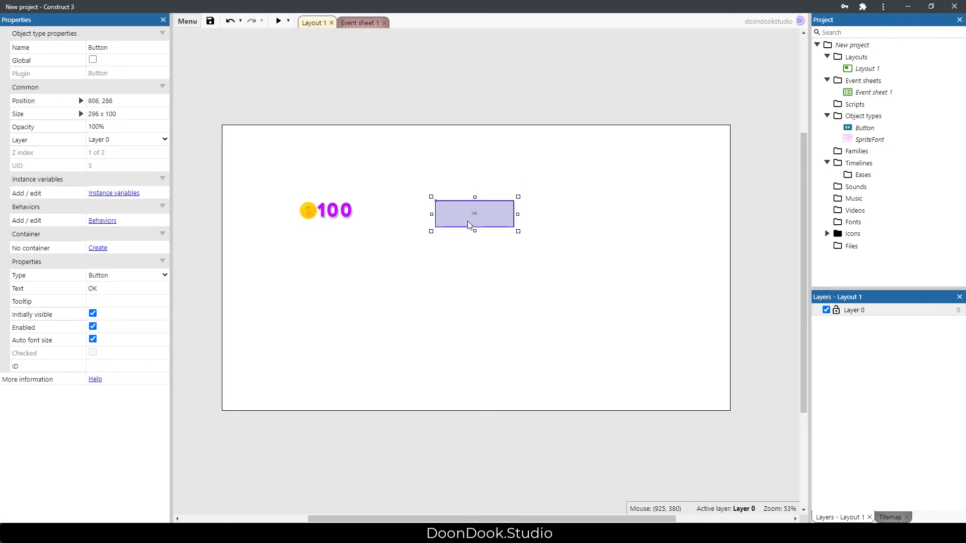
click(333, 210)
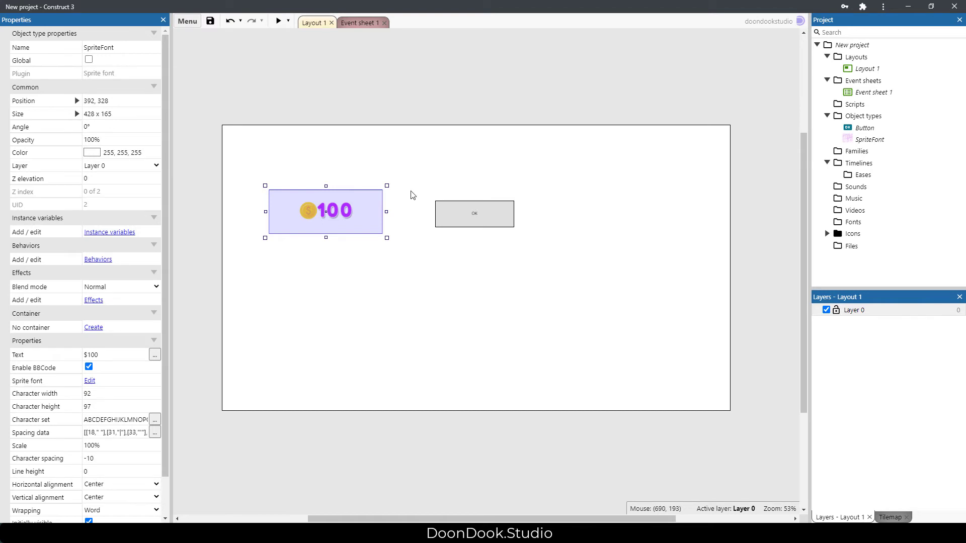
drag(470, 211, 446, 207)
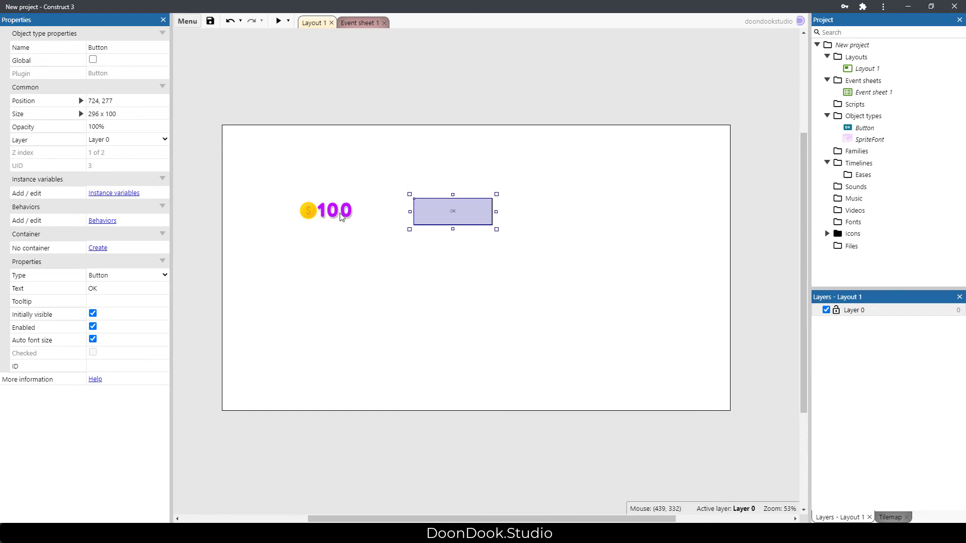
Add a global number variable named Coins with initial value 0 to Event sheet 1
click(361, 23)
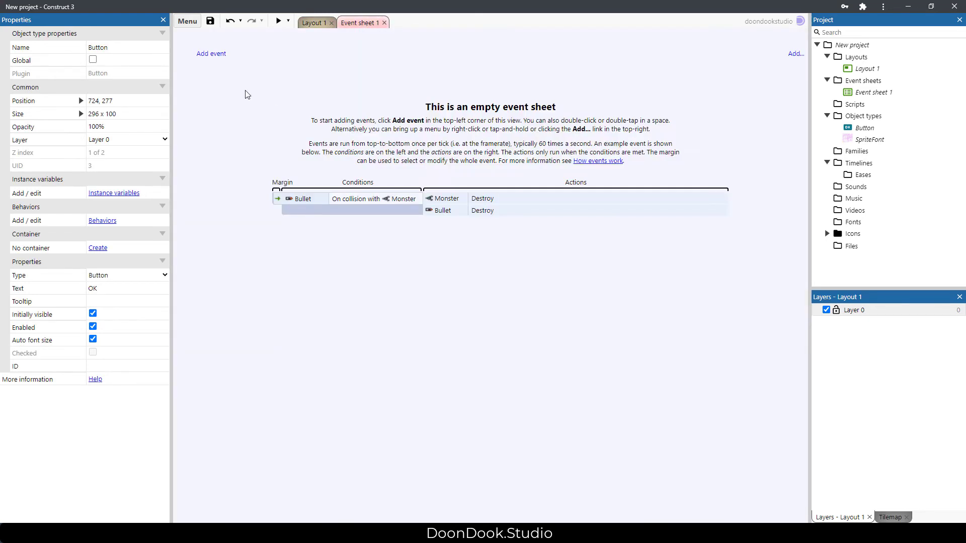
double_click(288, 92)
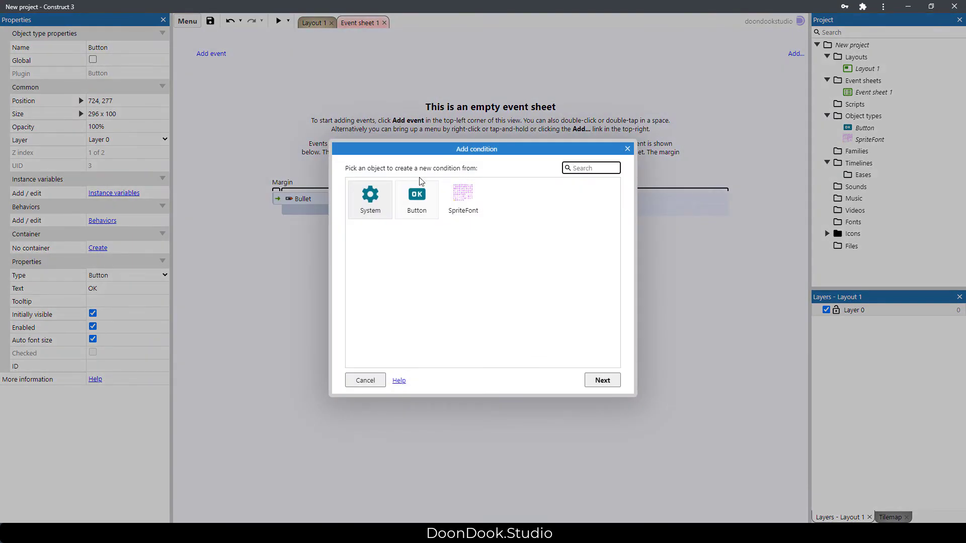
key(Escape)
right_click(284, 93)
click(313, 173)
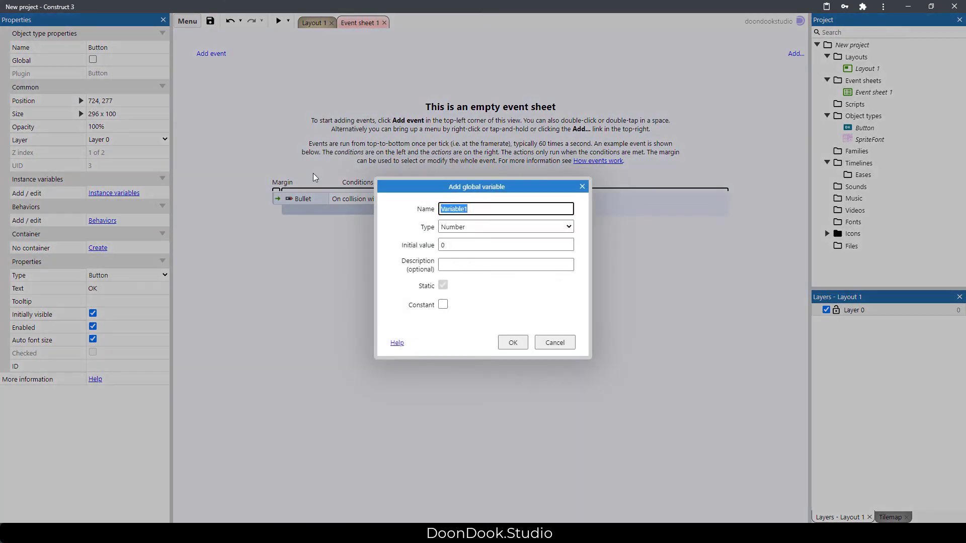
text(Coins)
key(Return)
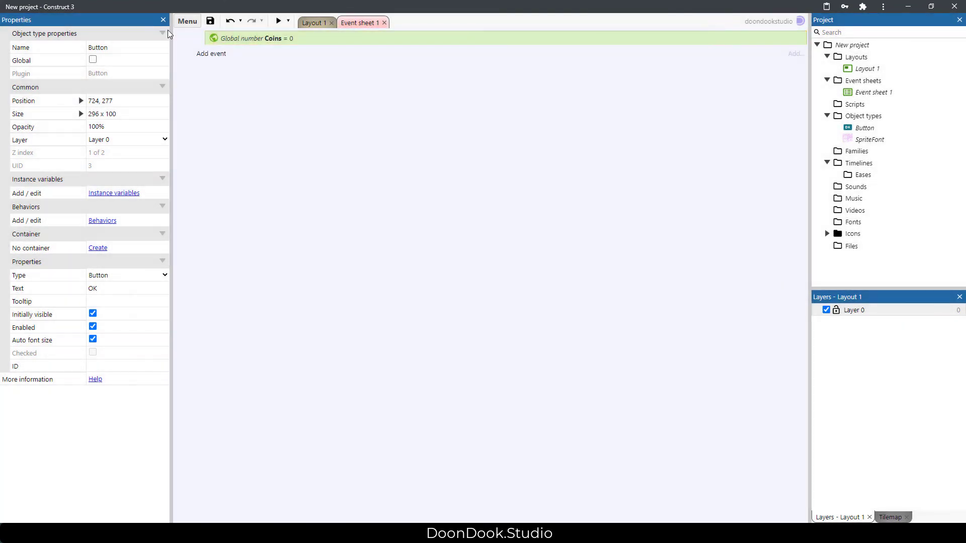
Add an event with the System condition Every tick below the Coins variable
click(212, 53)
double_click(371, 201)
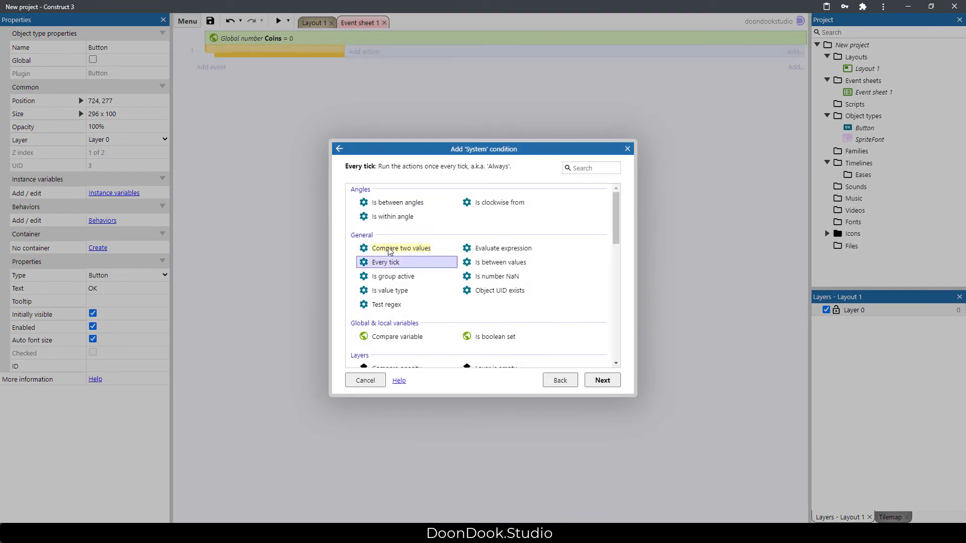
double_click(386, 262)
Add a SpriteFont Set text action to the Every tick event with the text "$" & Coins
click(370, 51)
double_click(462, 200)
scroll(478, 242, down, 10)
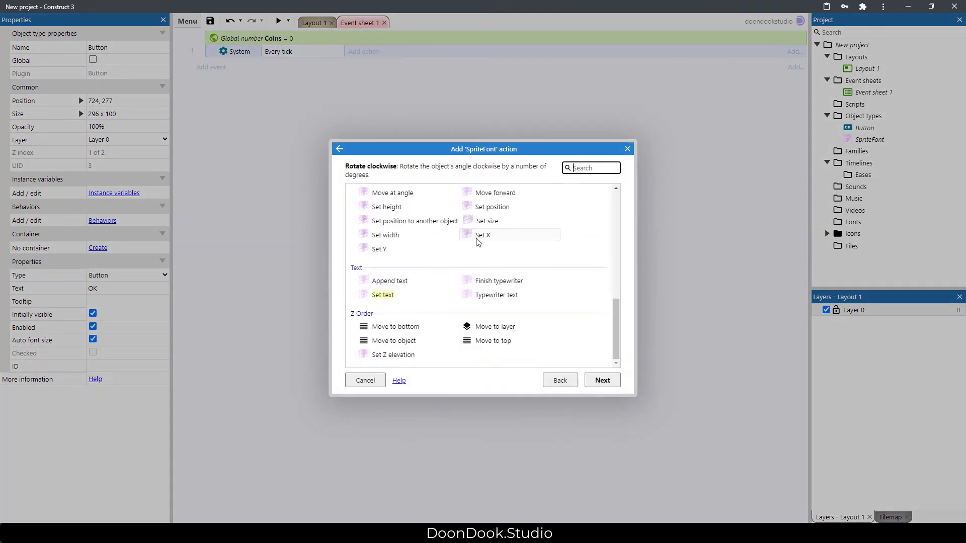
double_click(383, 294)
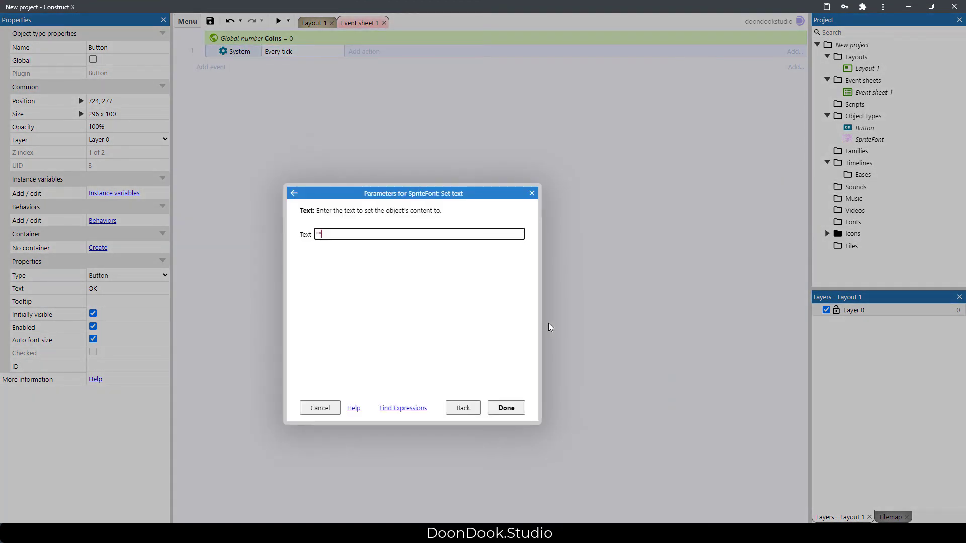
key(Left)
text(c)
key(BackSpace)
text($)
key(Right)
text(& Coins)
key(Return)
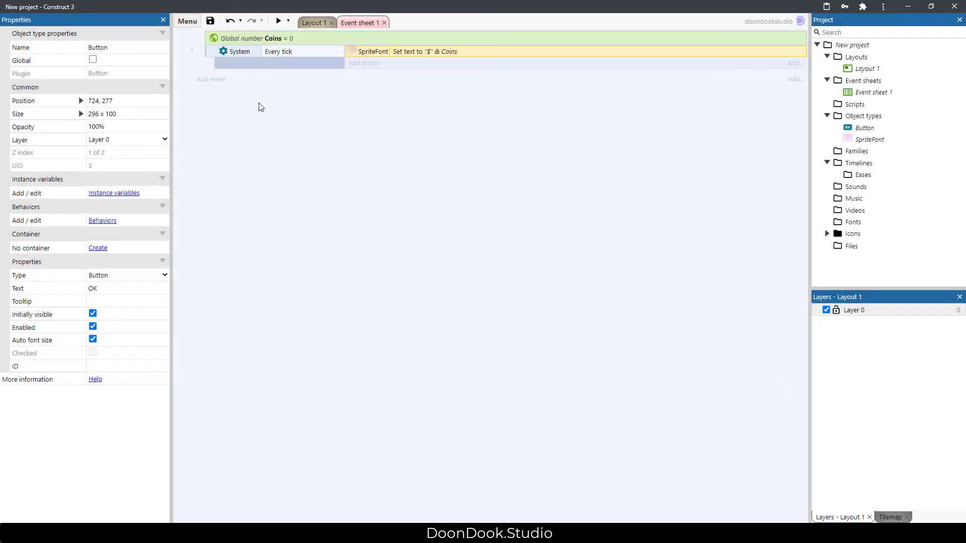
Preview Layout 1 to check the coin text beside the button, and return to the editor
click(312, 23)
click(278, 21)
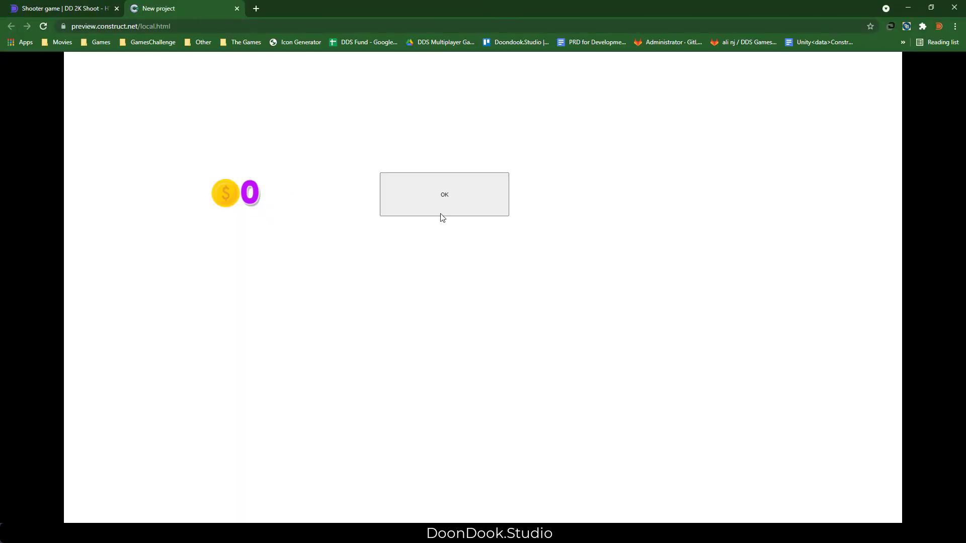
click(96, 534)
click(323, 98)
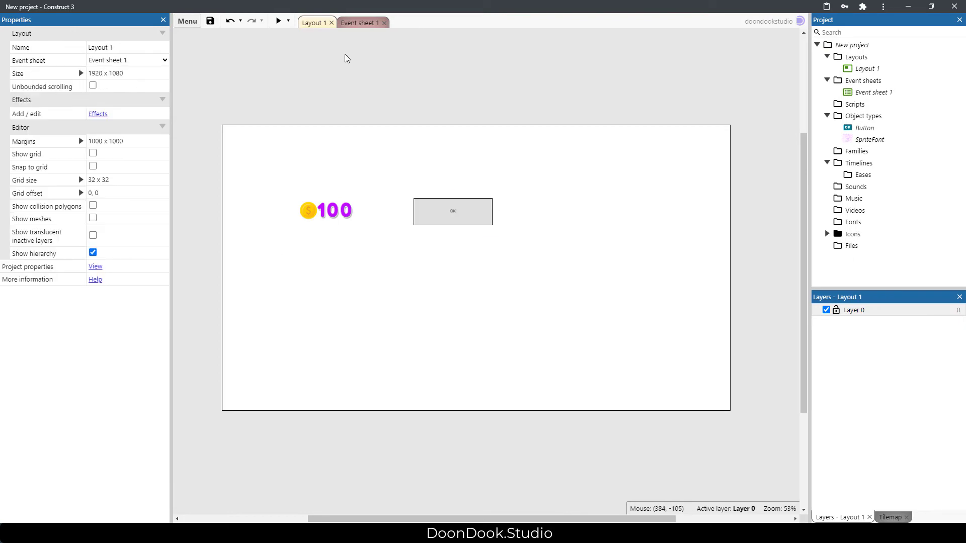
Add an event to Event sheet 1 with the Button condition On clicked
click(354, 24)
click(226, 80)
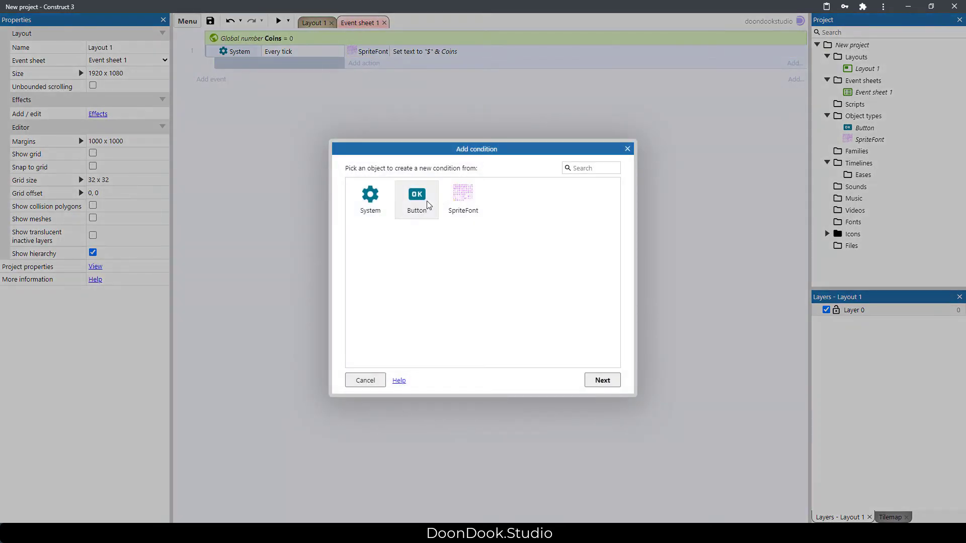
double_click(428, 204)
double_click(385, 216)
Add a System Add to action to the Button On clicked event that adds 15 to Coins
click(363, 76)
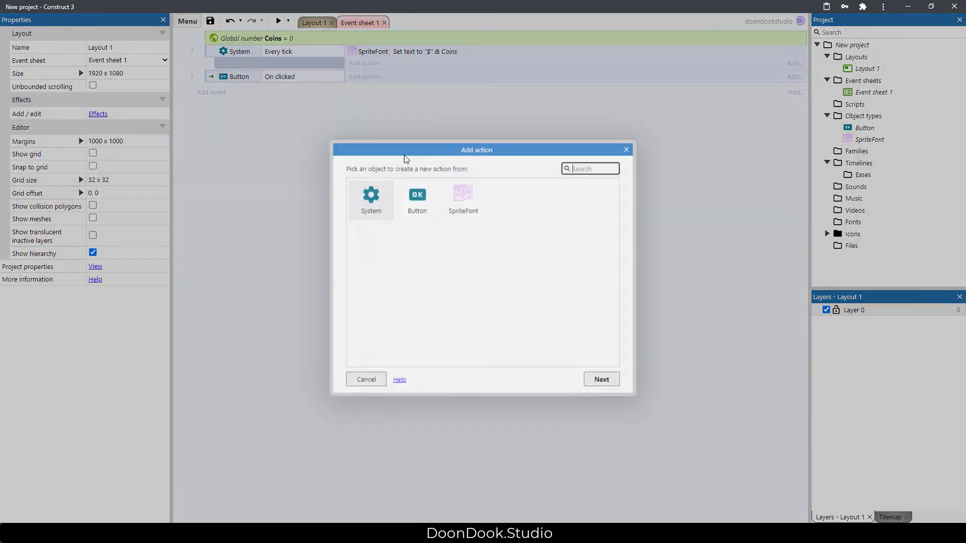
double_click(376, 215)
double_click(380, 308)
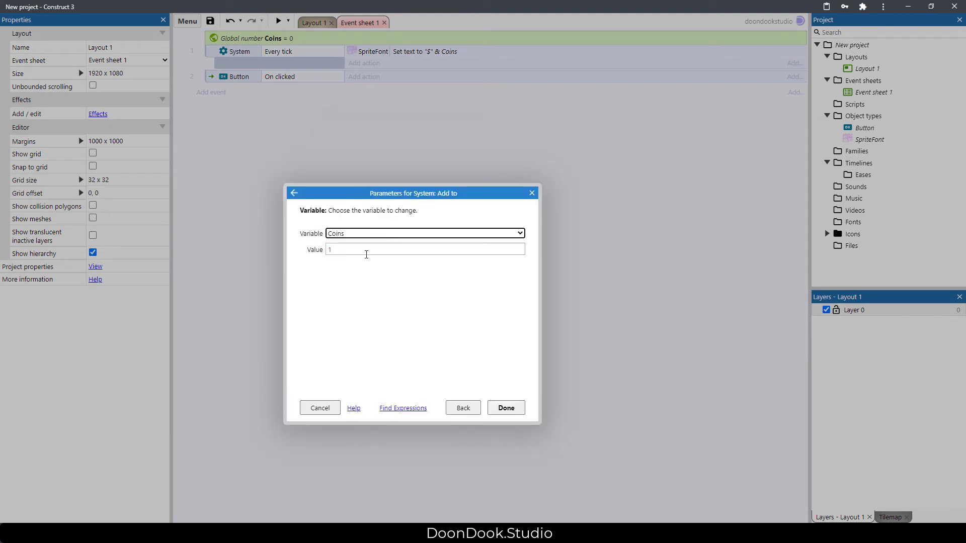
click(366, 249)
key(Return)
Preview the project, test the coin counter by using the OK button repeatedly, and return to the editor
click(278, 22)
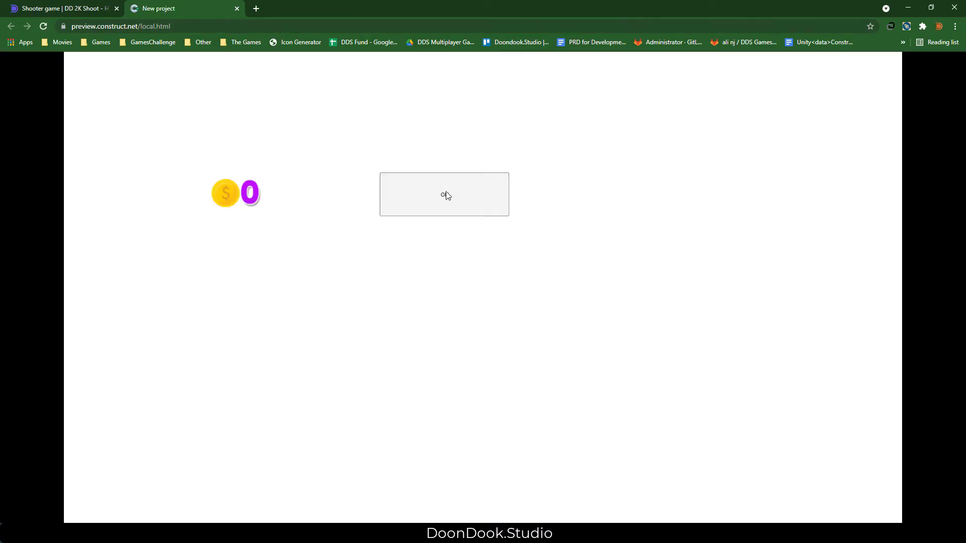
click(439, 199)
click(436, 201)
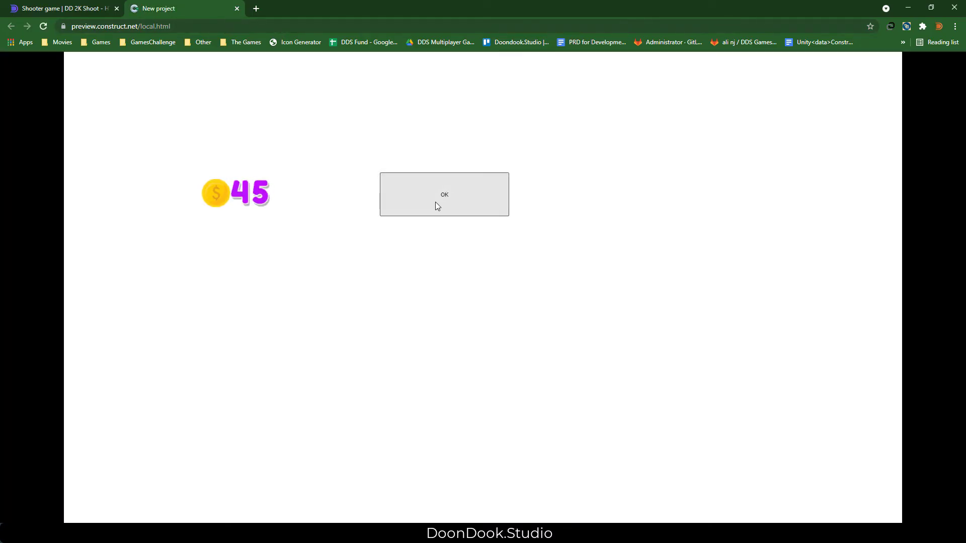
click(436, 202)
click(436, 203)
click(438, 203)
click(439, 202)
click(438, 199)
click(439, 197)
click(440, 198)
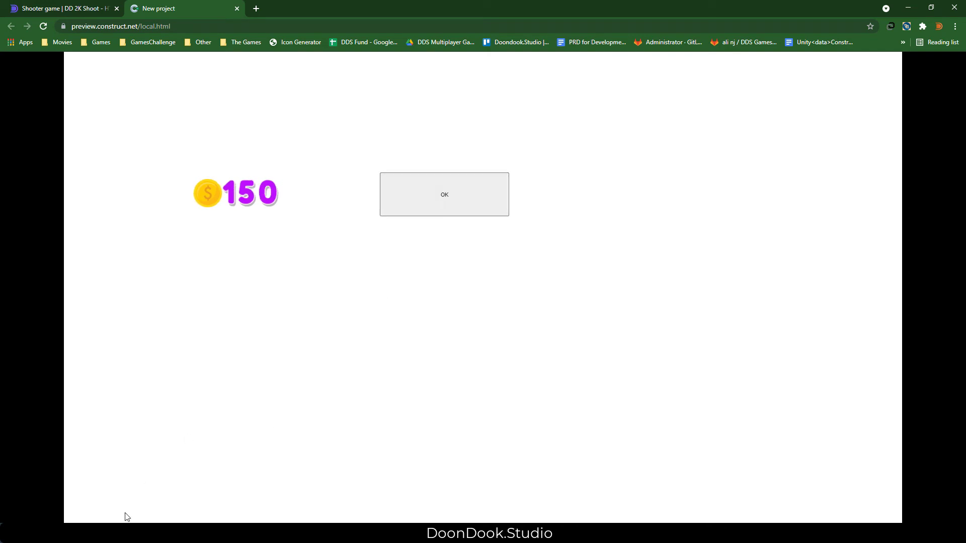
click(142, 532)
click(409, 146)
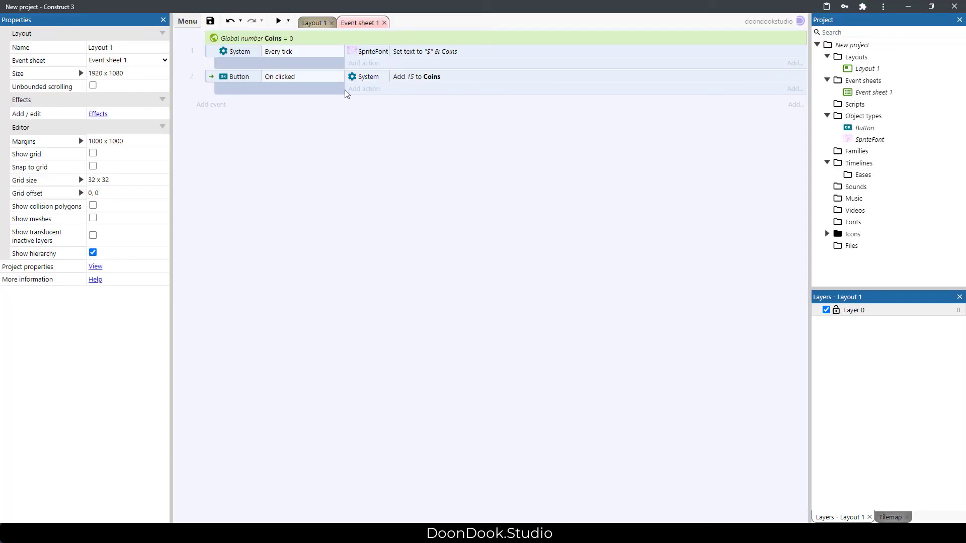
Add the Tween behavior to the SpriteFont object
click(868, 140)
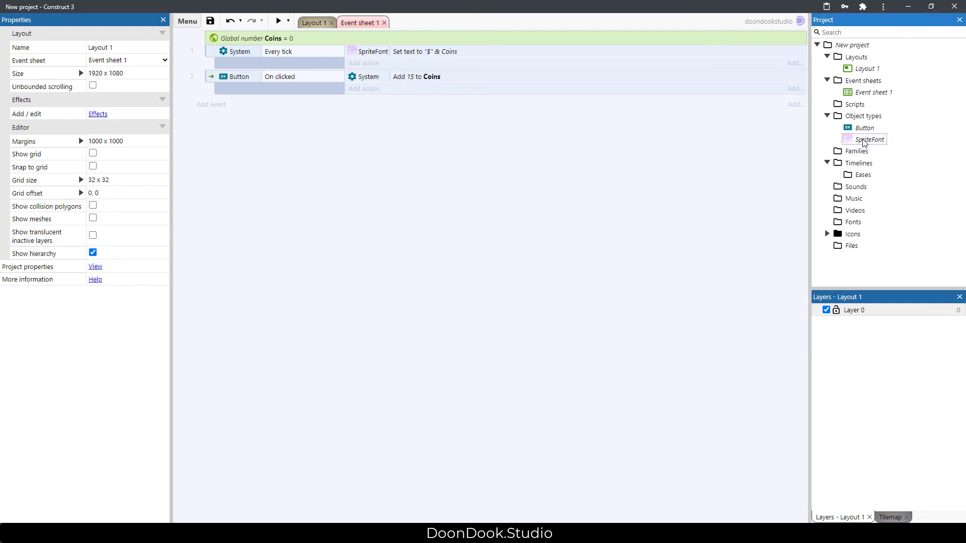
click(106, 259)
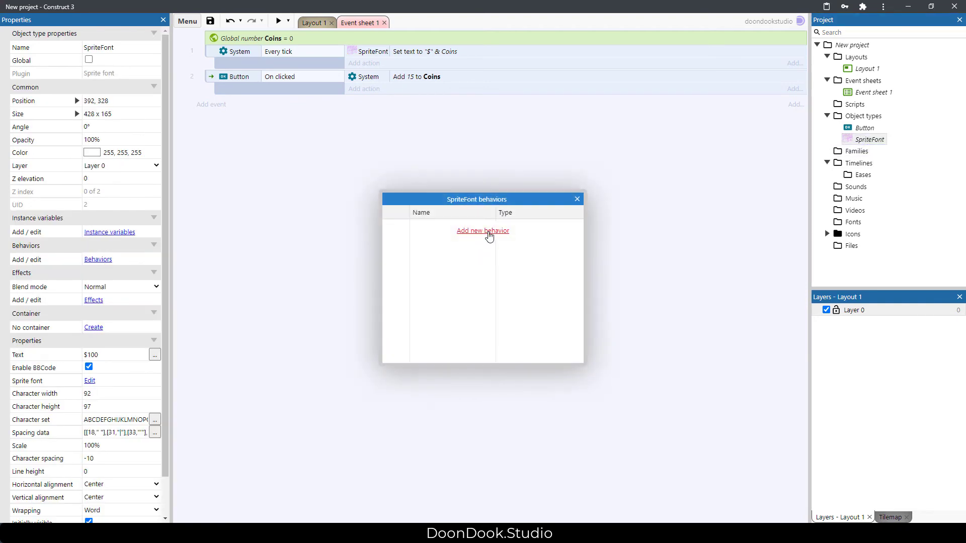
click(484, 233)
text(tw)
double_click(379, 213)
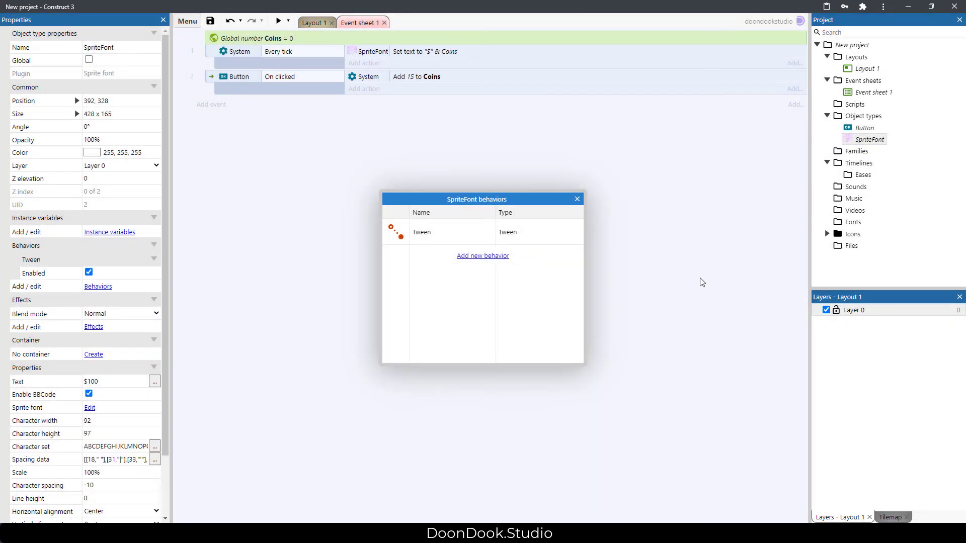
click(579, 198)
Start a SpriteFont Tween (value) action in the Button On clicked event
click(296, 93)
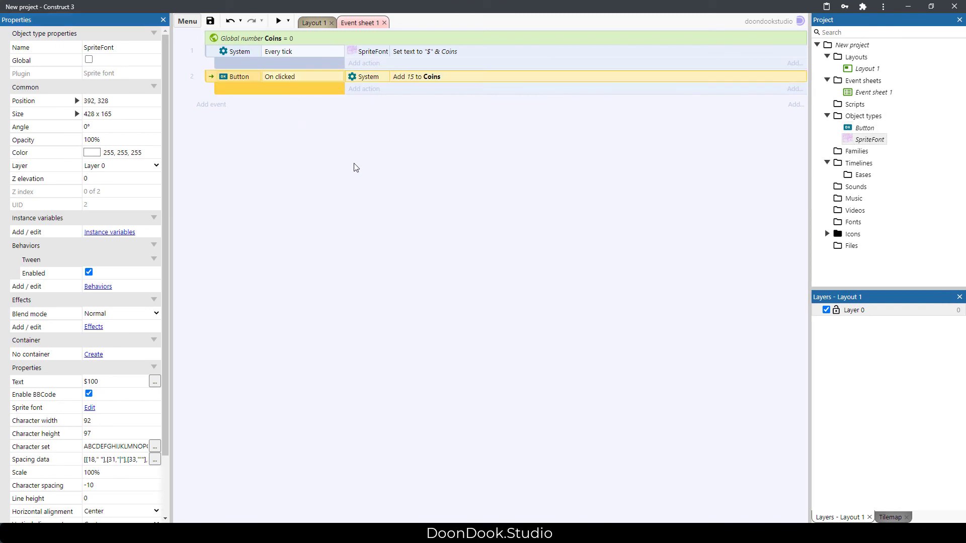
click(353, 163)
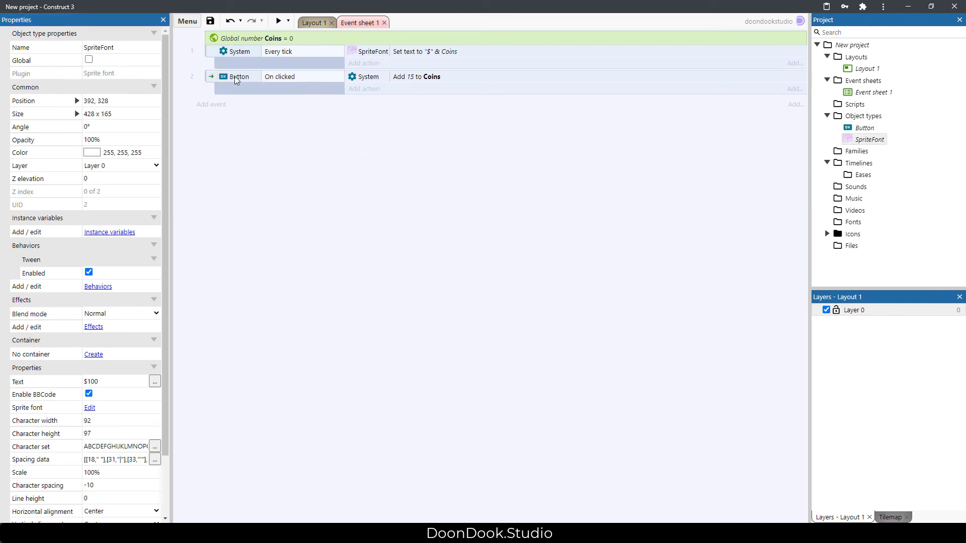
click(364, 89)
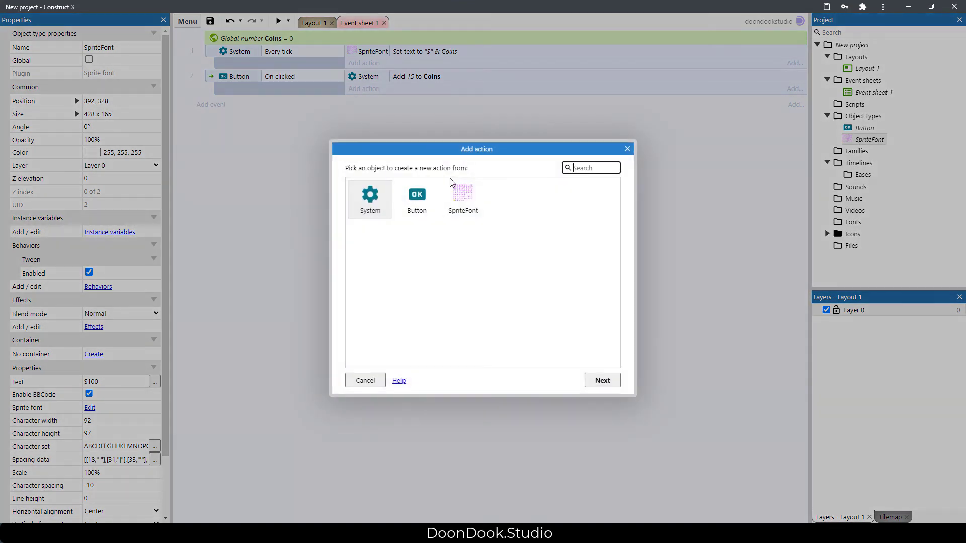
double_click(466, 201)
scroll(479, 219, down, 10)
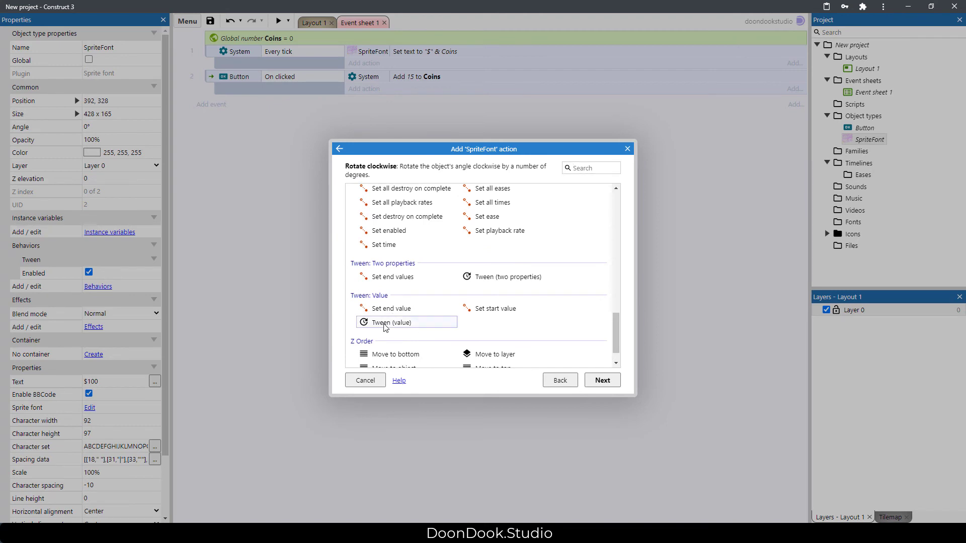
click(403, 324)
double_click(401, 324)
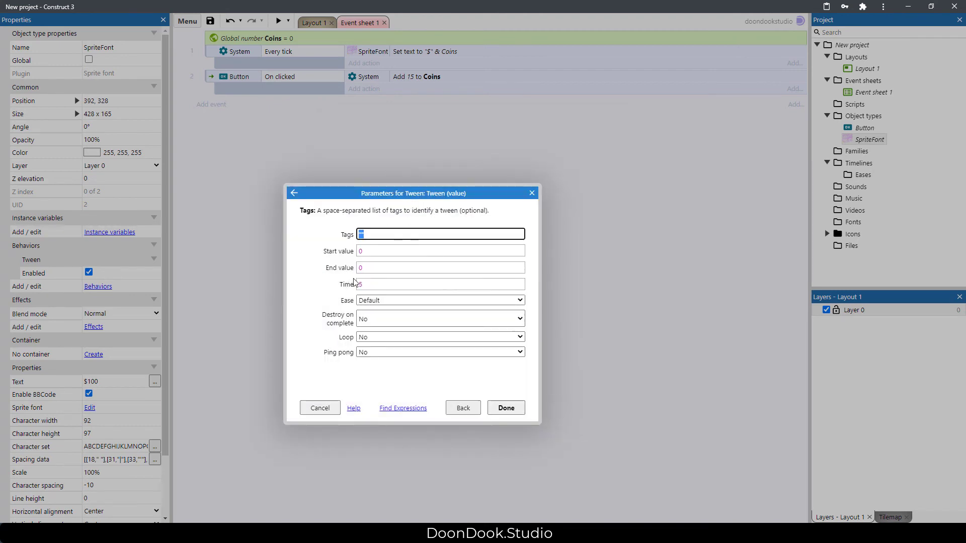
Set the tween to run from 1 to 1.5 in 0.3 seconds with Out Back ease, leaving the tags empty
key(Tab)
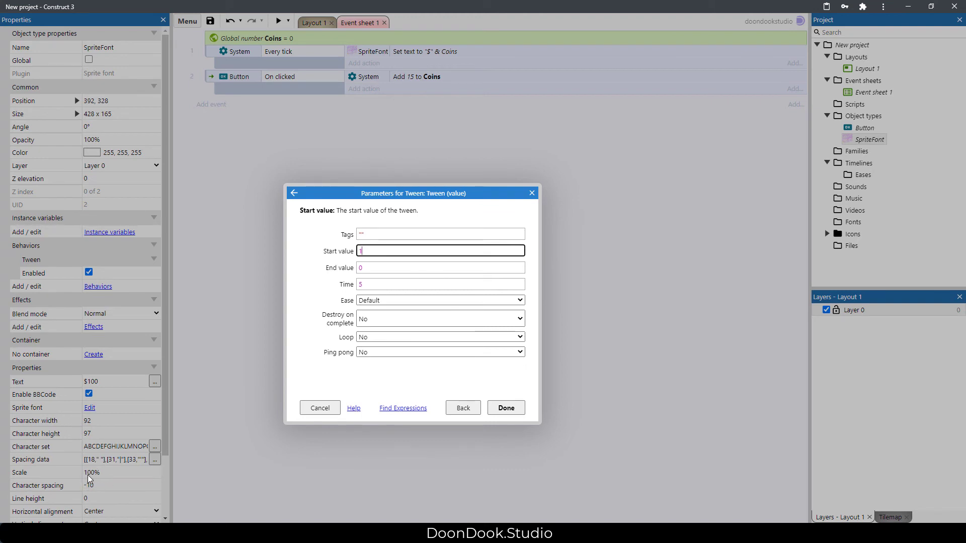
key(Tab)
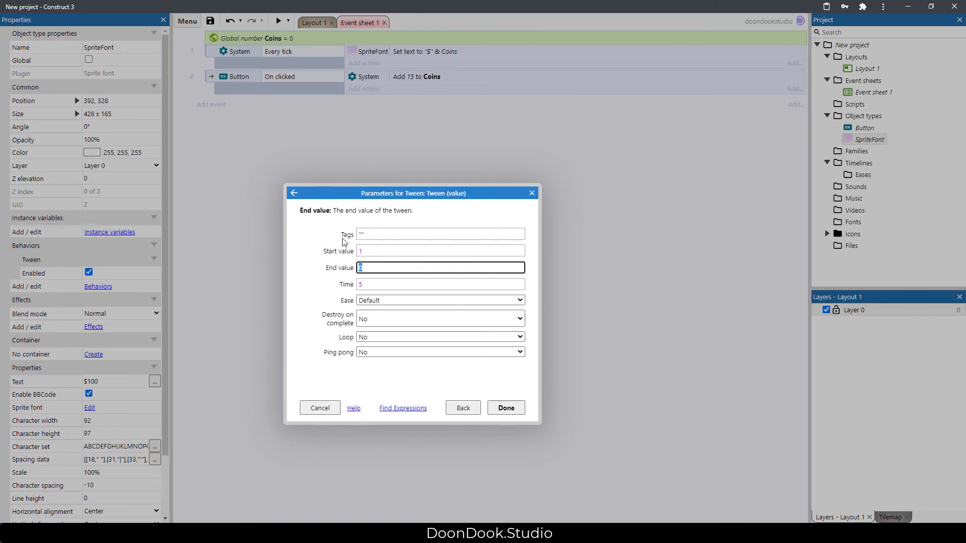
text(1.5)
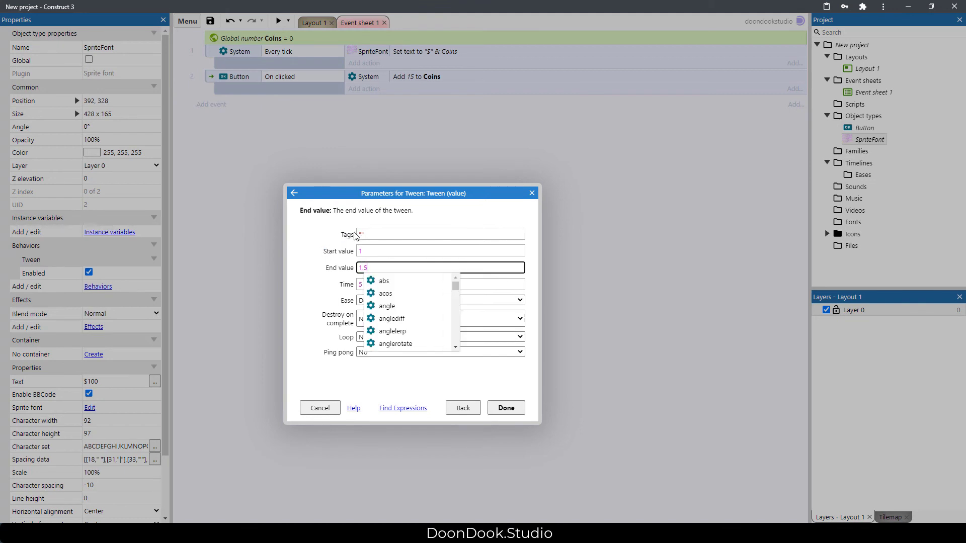
key(Tab)
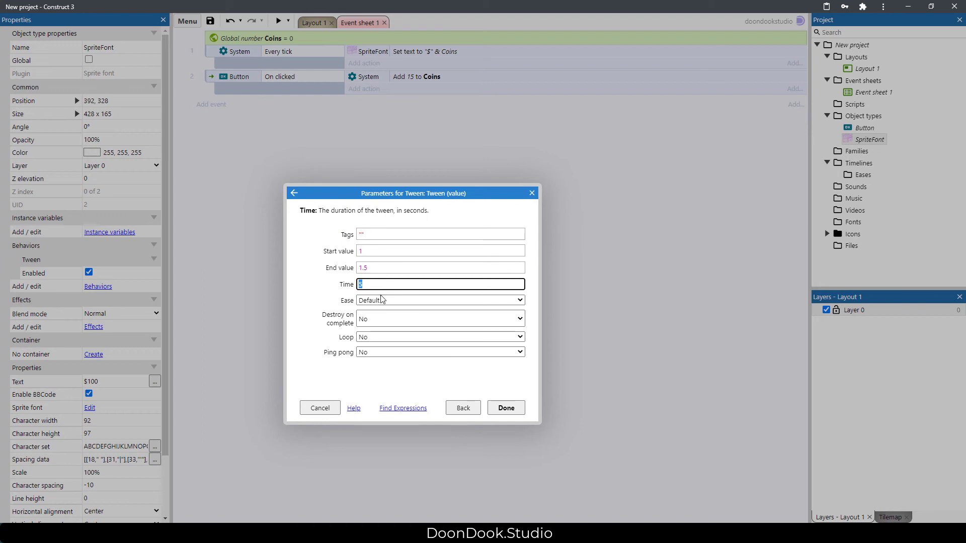
text(0.3)
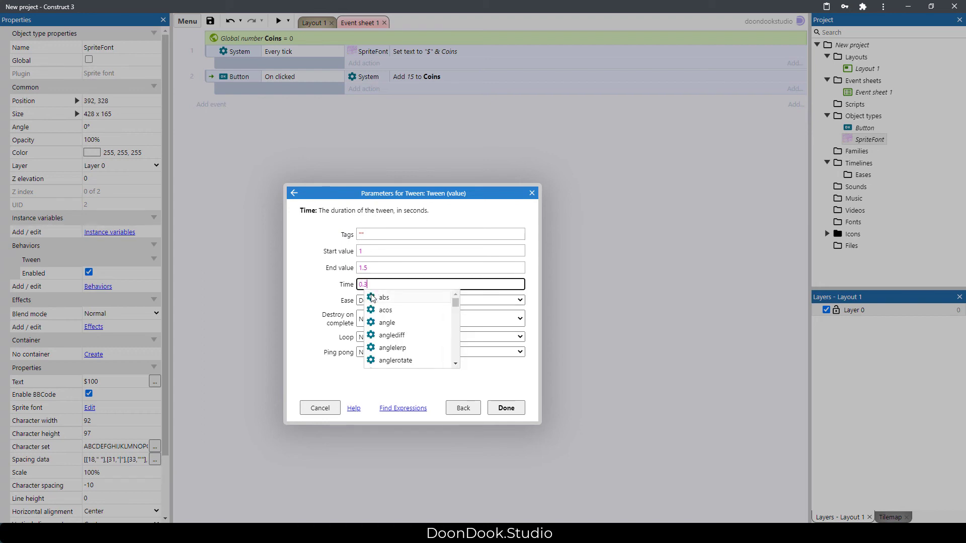
key(Tab)
click(368, 301)
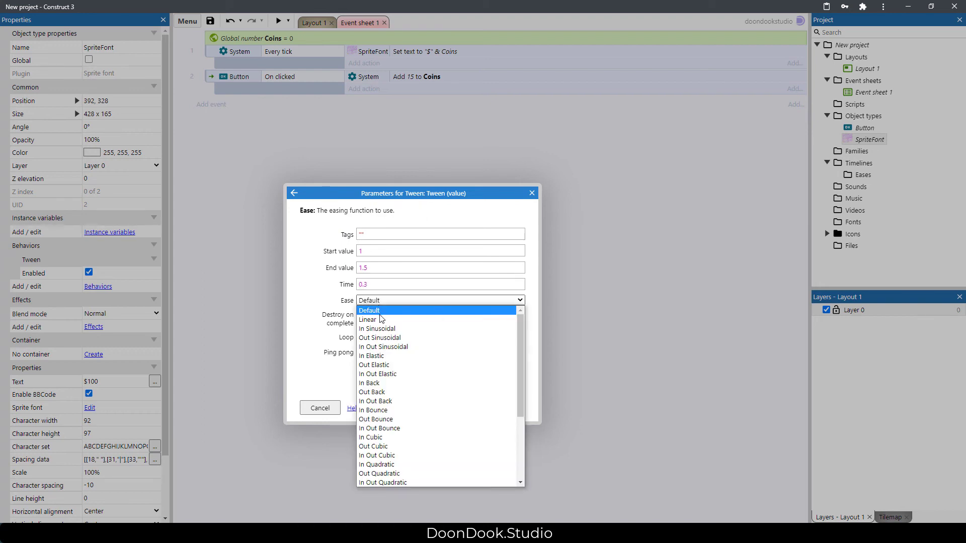
click(370, 392)
click(507, 346)
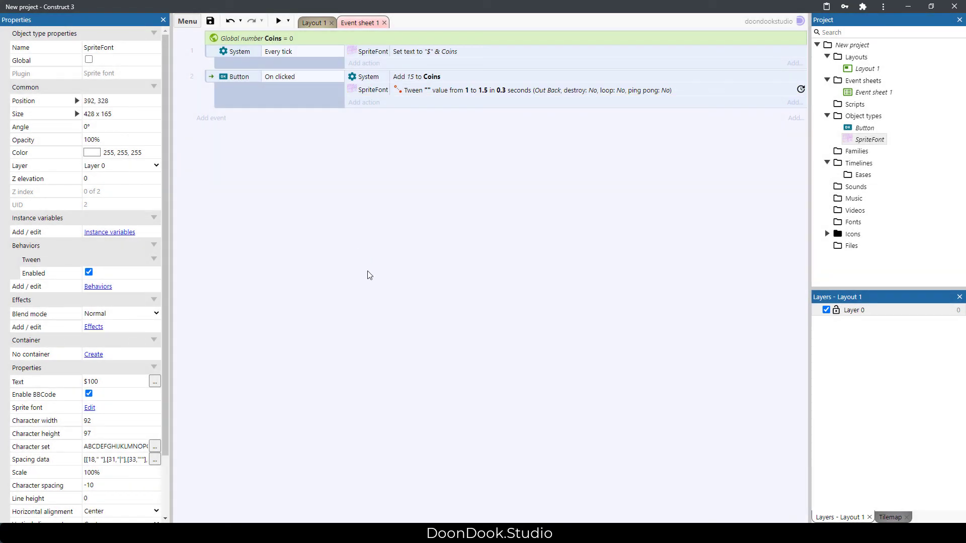
Add an event with the SpriteFont Tween condition Is playing, using an empty tag
click(224, 124)
double_click(462, 211)
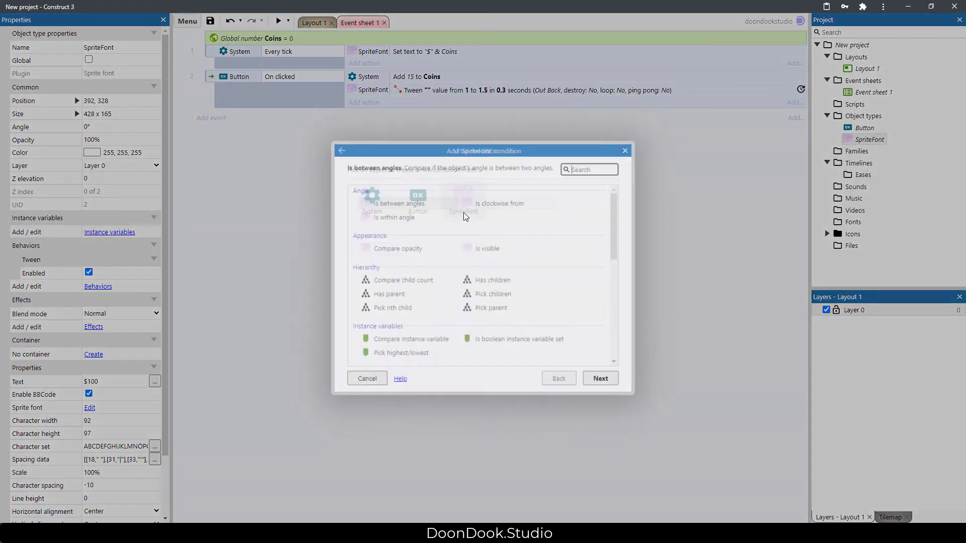
scroll(462, 218, down, 5)
scroll(449, 228, down, 1)
click(385, 295)
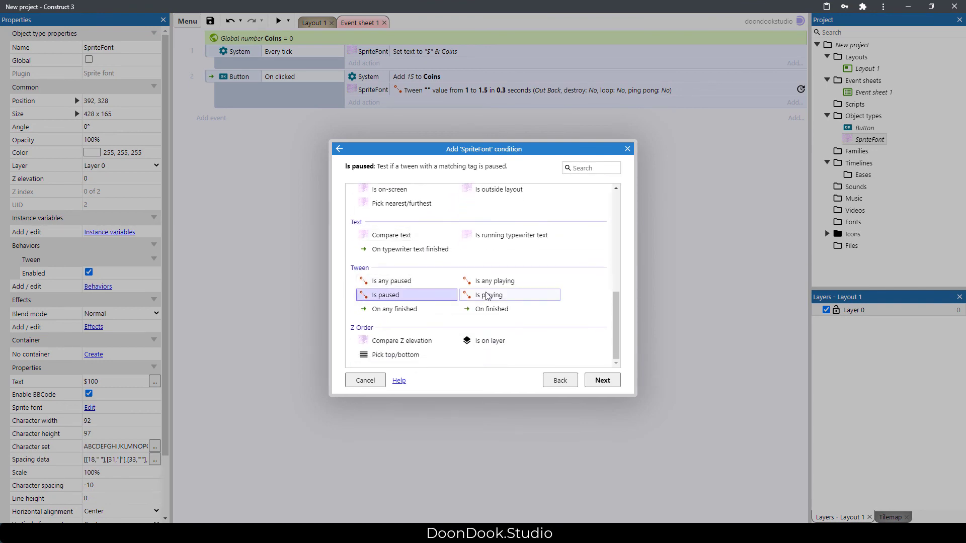
double_click(488, 295)
key(Return)
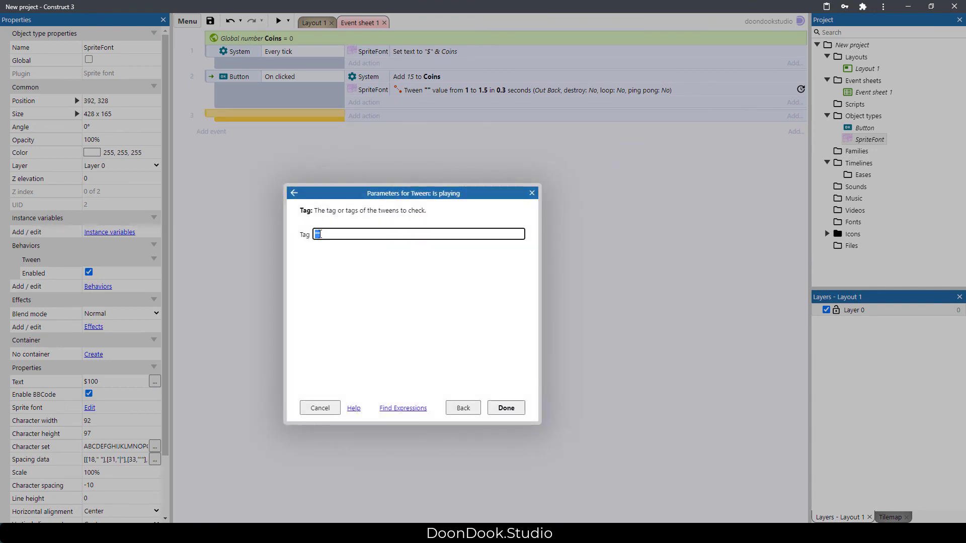
double_click(406, 92)
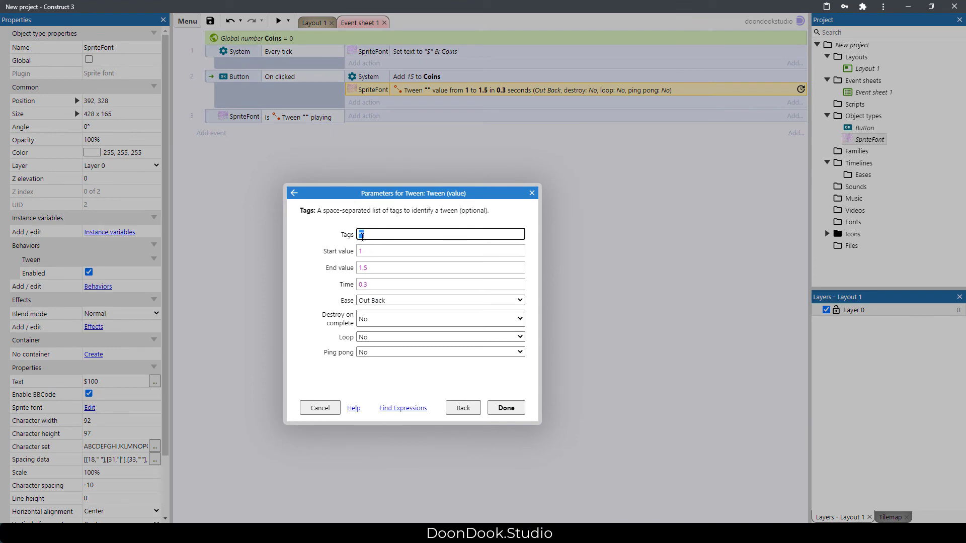
key(Escape)
click(308, 116)
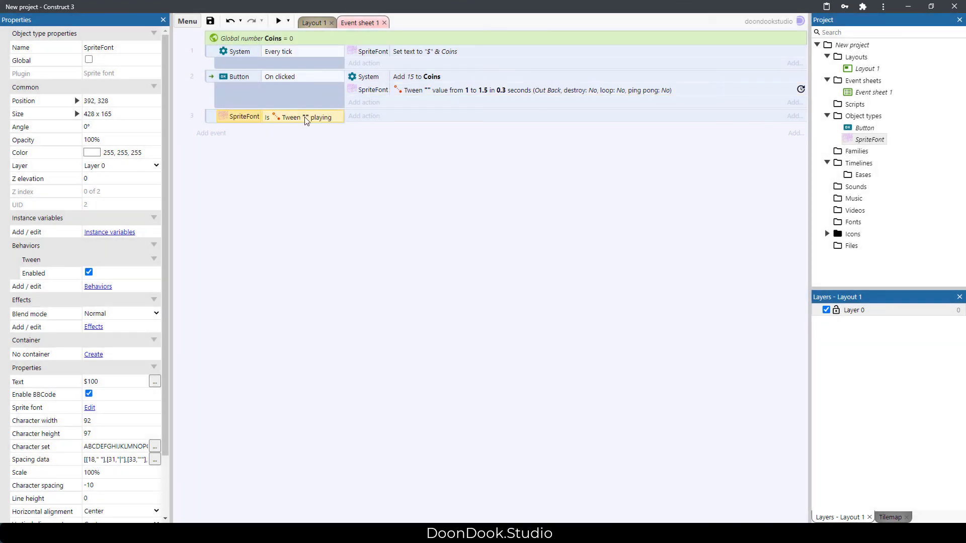
Add a SpriteFont Set scale action with the value Self.Tween.Value("") to the Tween Is playing event
click(370, 116)
double_click(482, 203)
scroll(525, 247, down, 2)
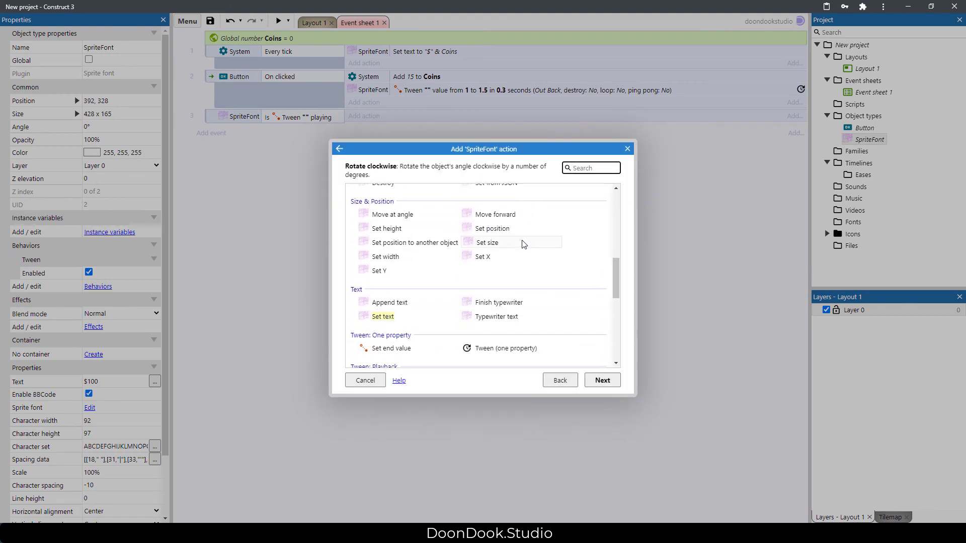
scroll(476, 272, down, 3)
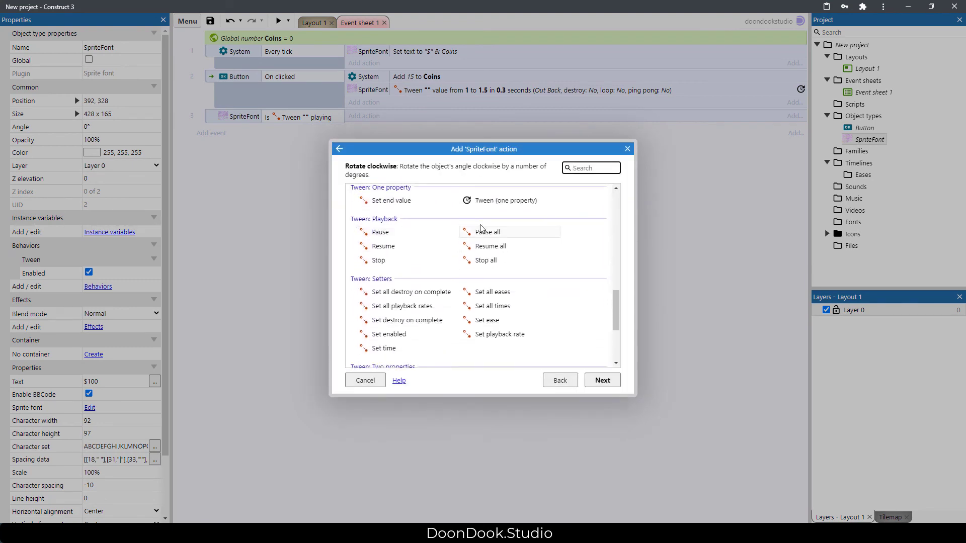
scroll(480, 225, up, 2)
scroll(488, 218, down, 3)
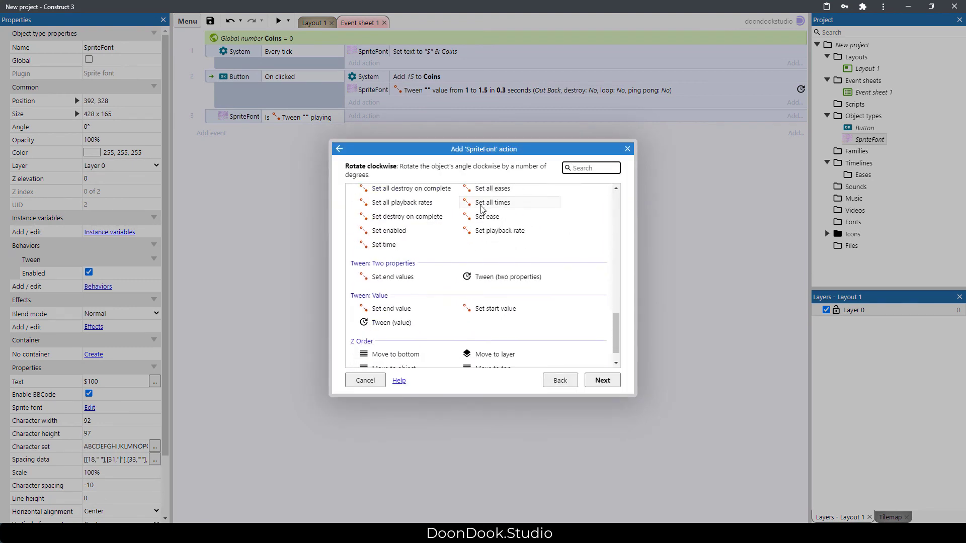
scroll(468, 258, up, 5)
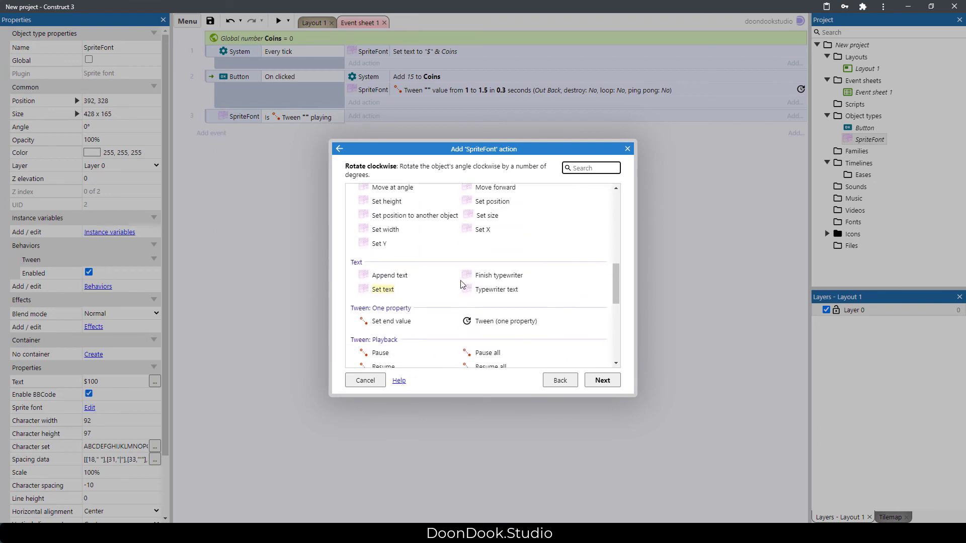
text(sca)
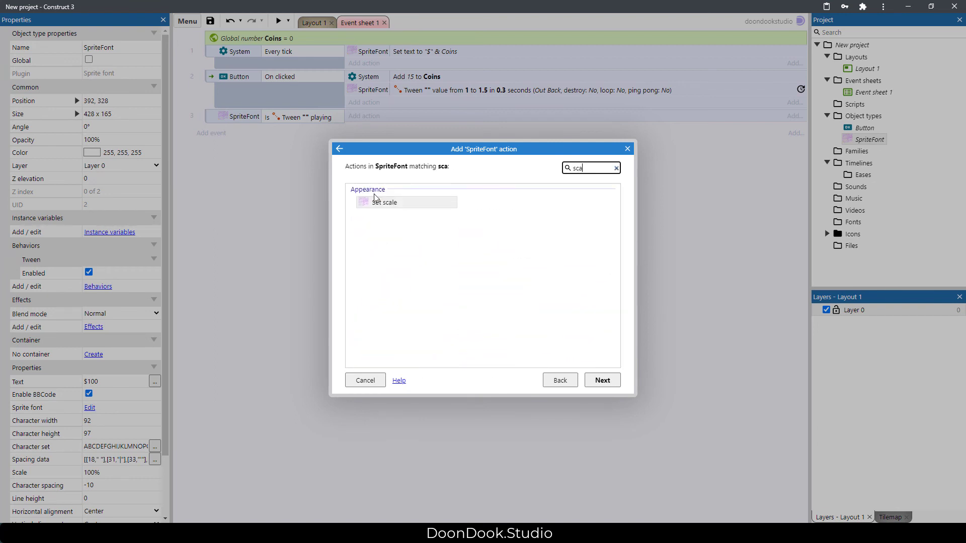
double_click(388, 202)
text(self.Tween.v)
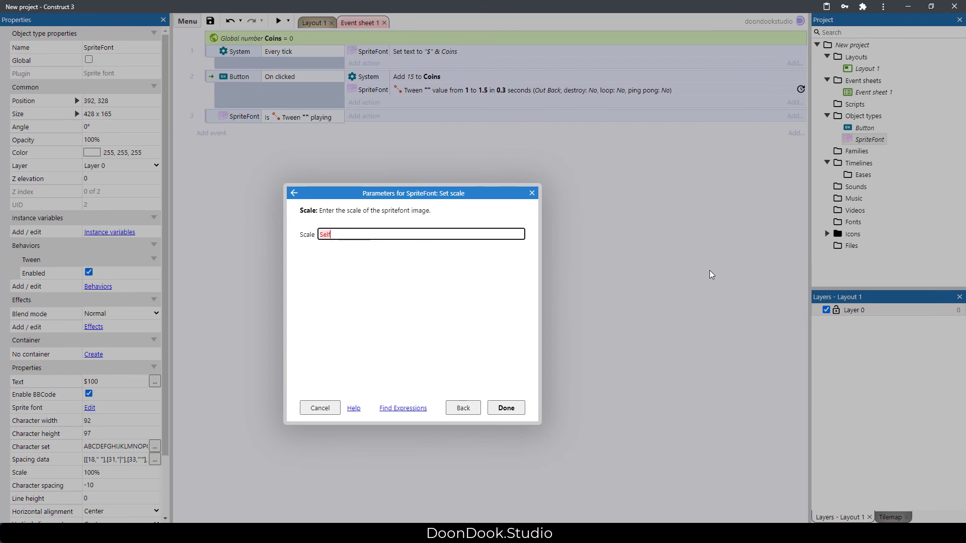
key(Tab)
key(Return)
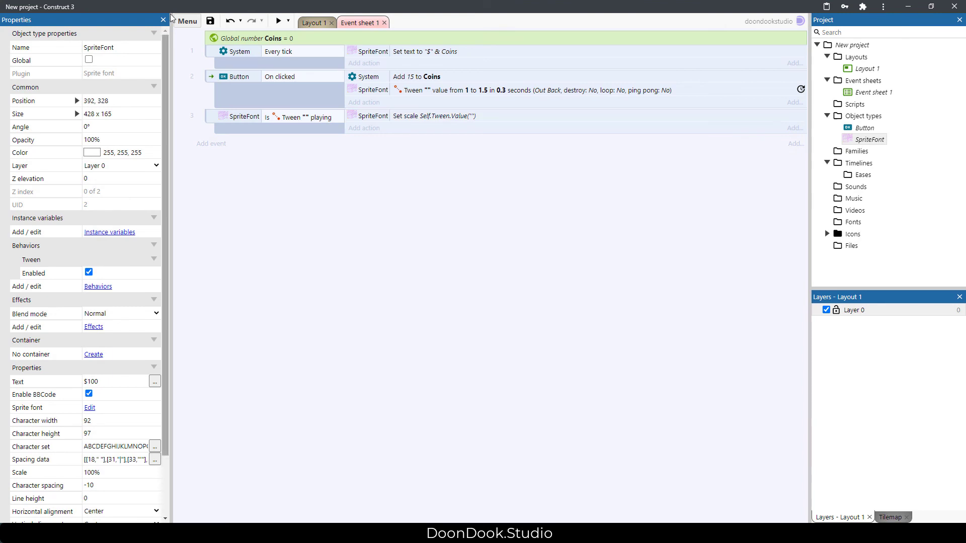
Preview the project, activate the OK button once to check the text's scale animation, and return to the event sheet
click(278, 20)
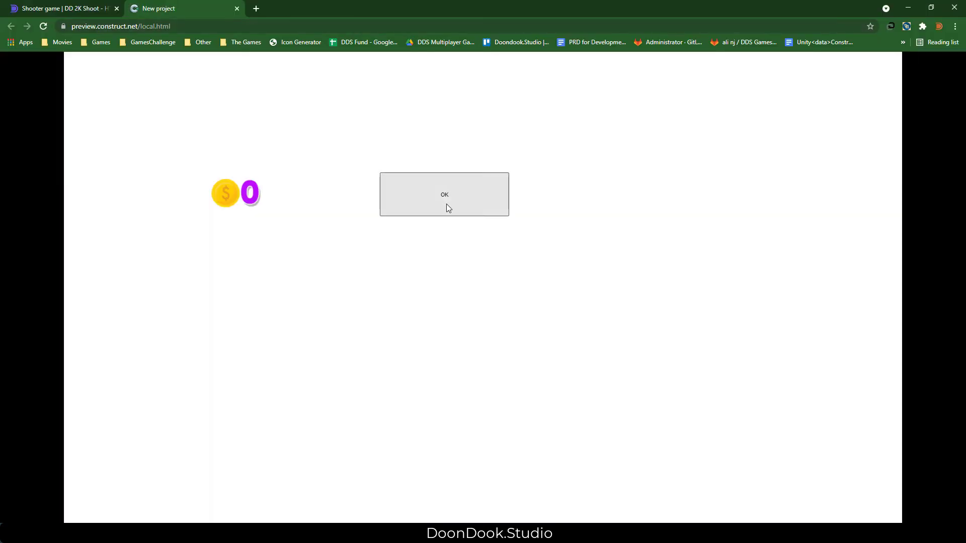
click(445, 197)
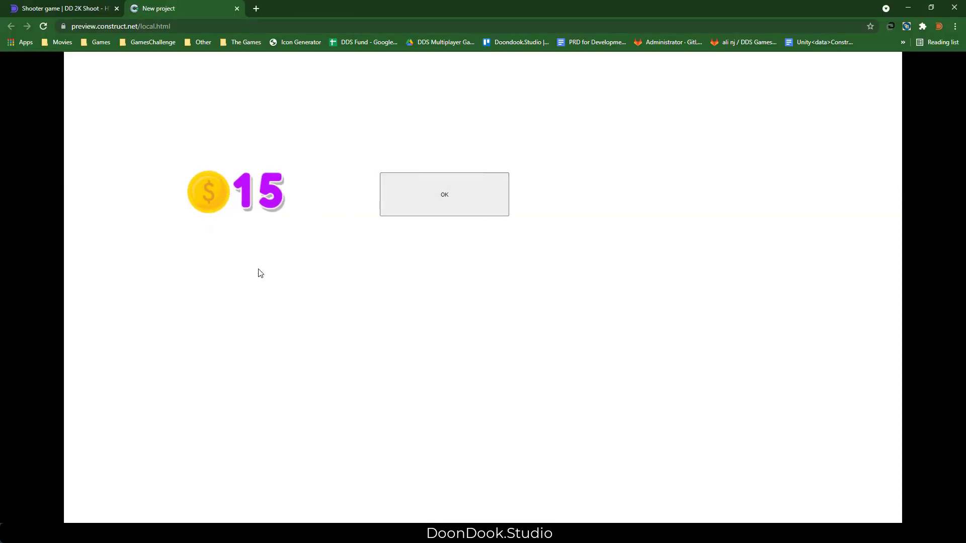
click(257, 533)
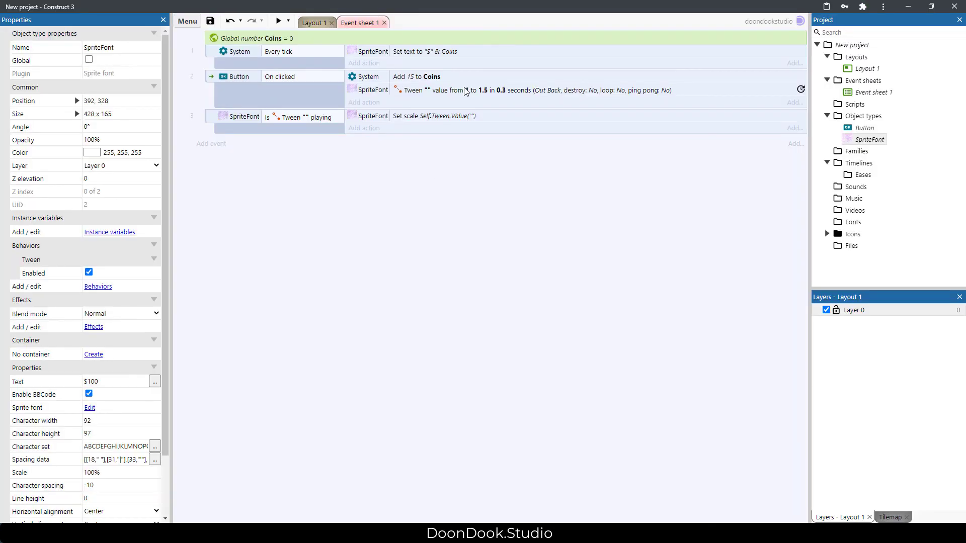
Set Ping pong to Yes for the SpriteFont Tween (value) action in the Button On clicked event
double_click(465, 91)
click(369, 352)
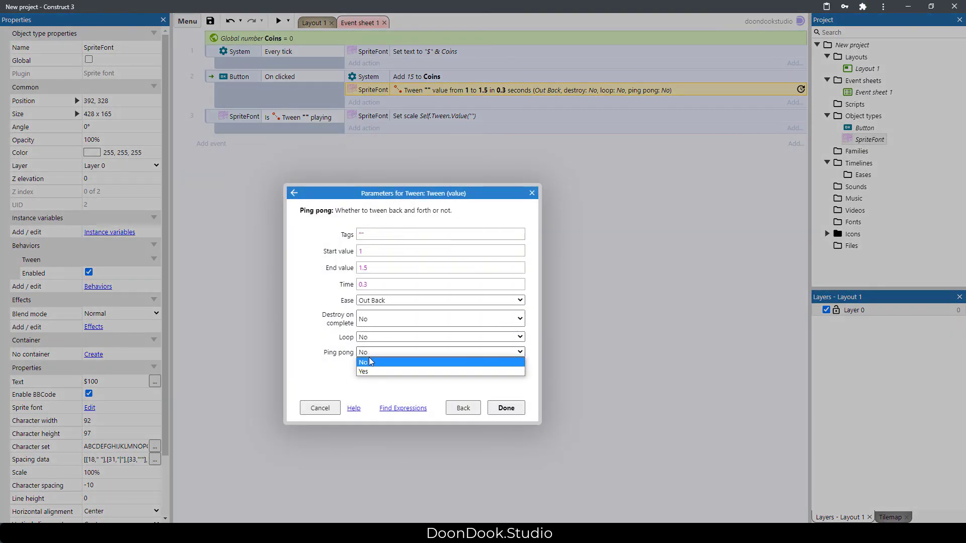
click(369, 371)
click(492, 408)
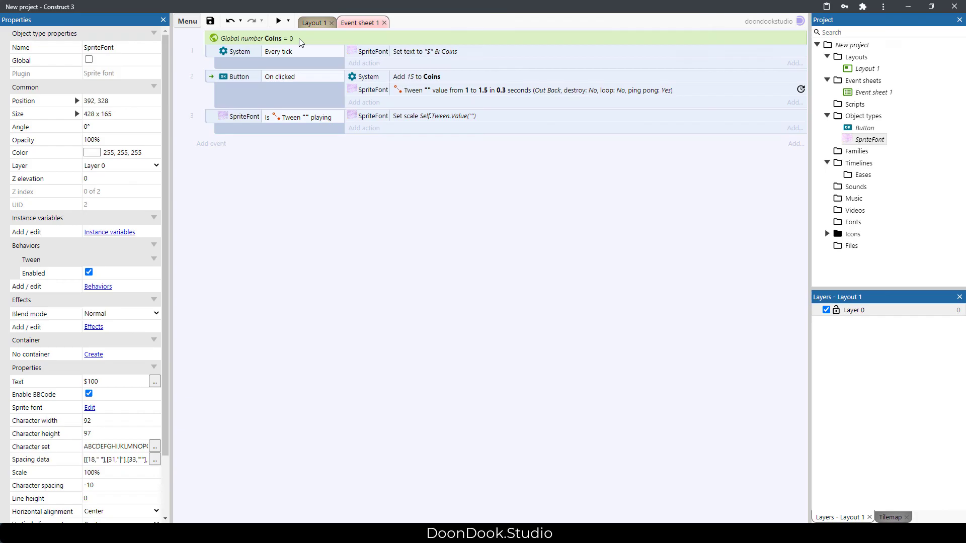
Preview the back-and-forth scale animation by activating the OK button twice, and return to the event sheet
click(279, 21)
click(436, 192)
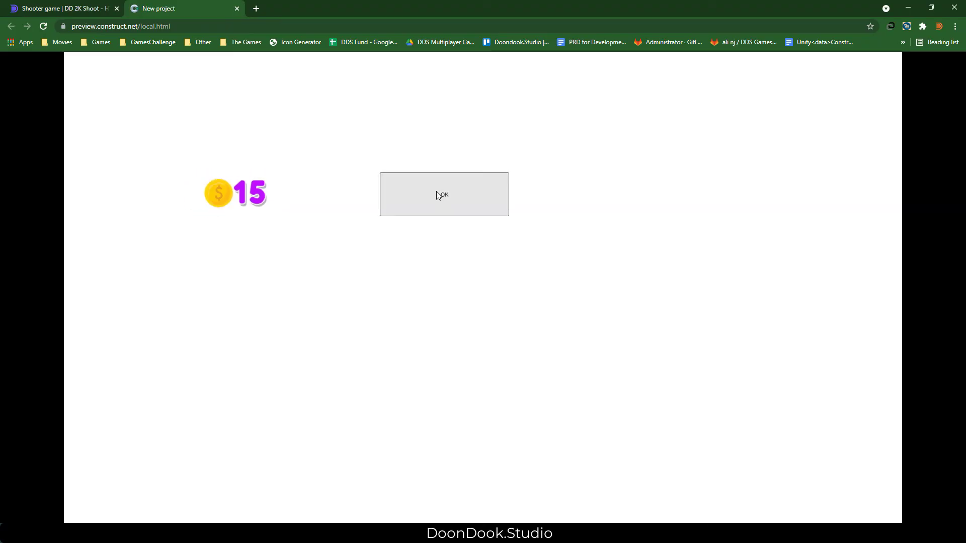
click(437, 194)
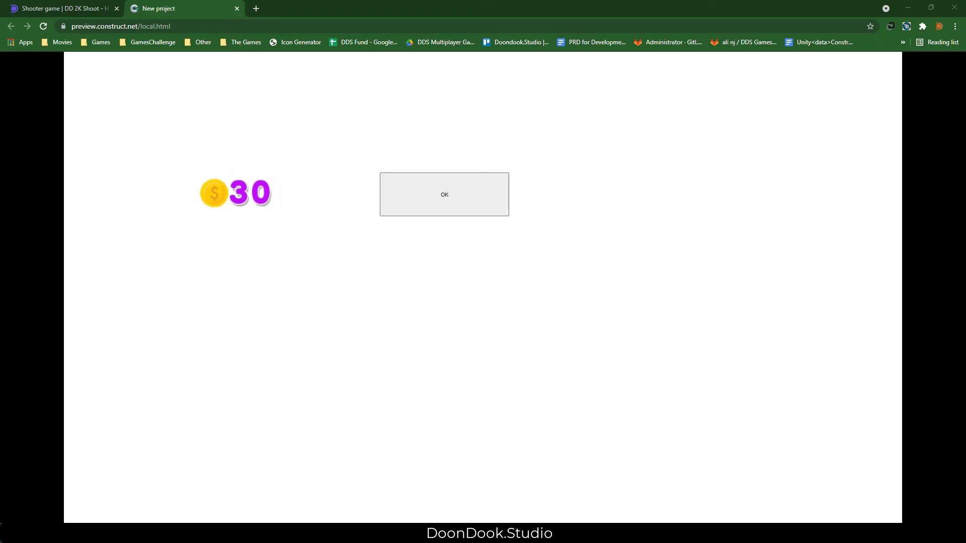
click(468, 534)
Run the preview again, activate the OK button in rapid succession to test overlapping tweens, and return to the event sheet
click(280, 23)
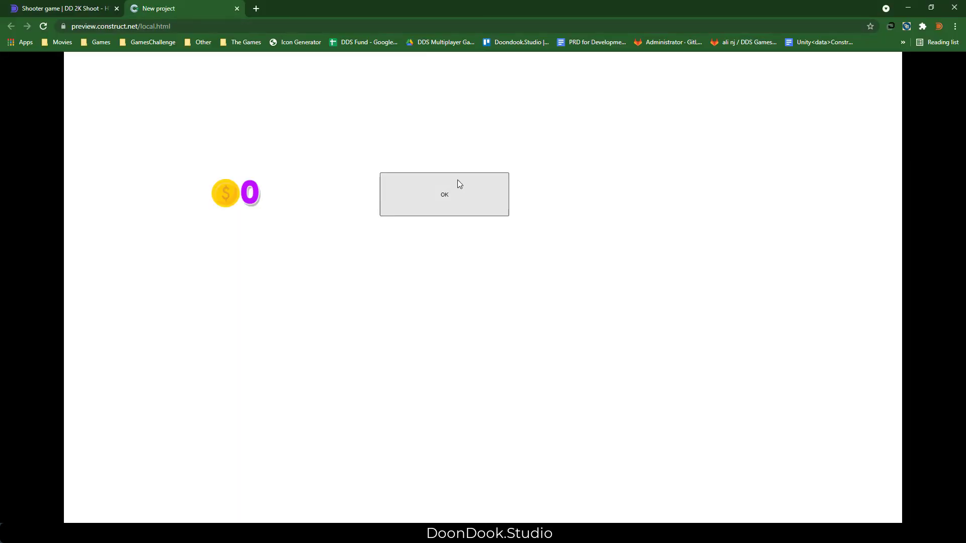
click(435, 203)
click(435, 202)
triple_click(434, 203)
triple_click(434, 203)
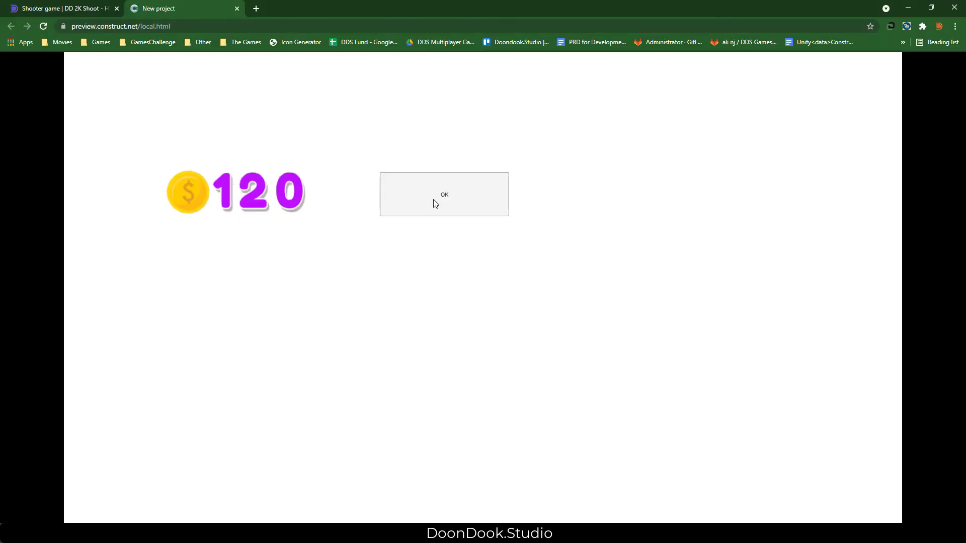
triple_click(435, 203)
triple_click(435, 202)
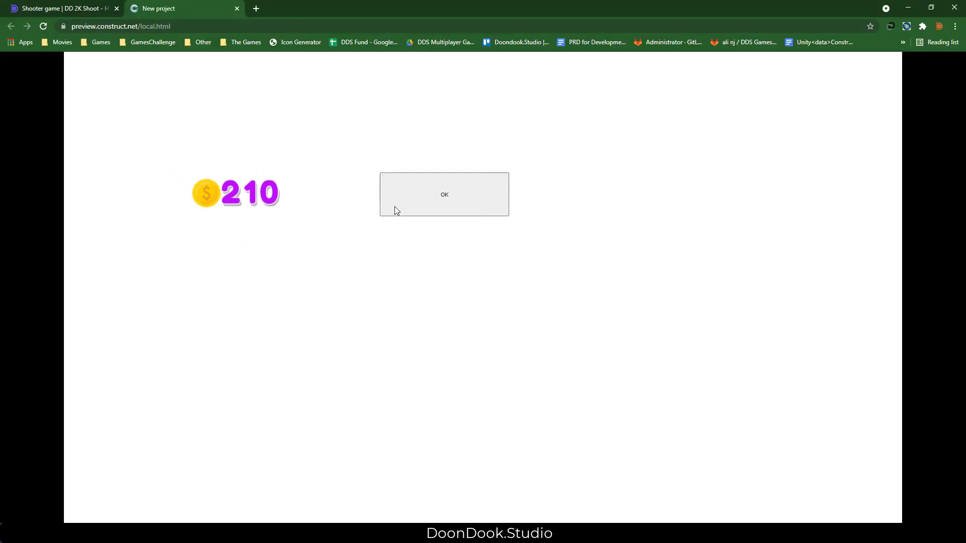
click(435, 179)
double_click(432, 186)
triple_click(431, 192)
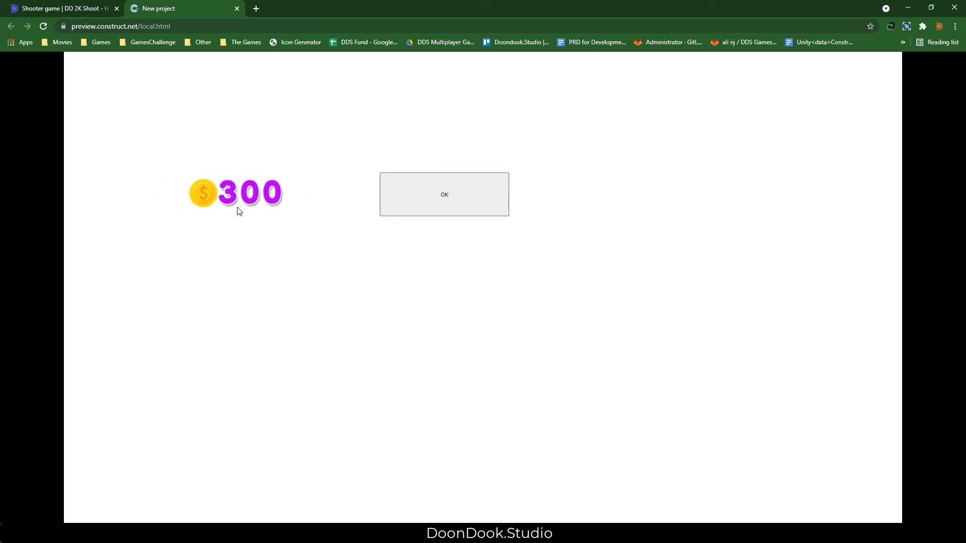
key(alt+Tab)
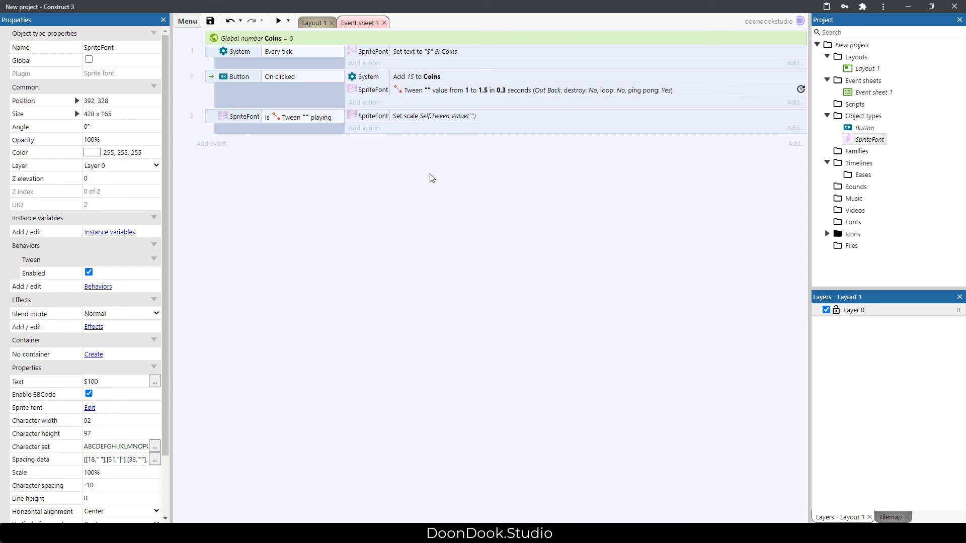
Add a SpriteFont Tween Stop all action to the Button On clicked event, placed before the Tween (value) action
click(370, 103)
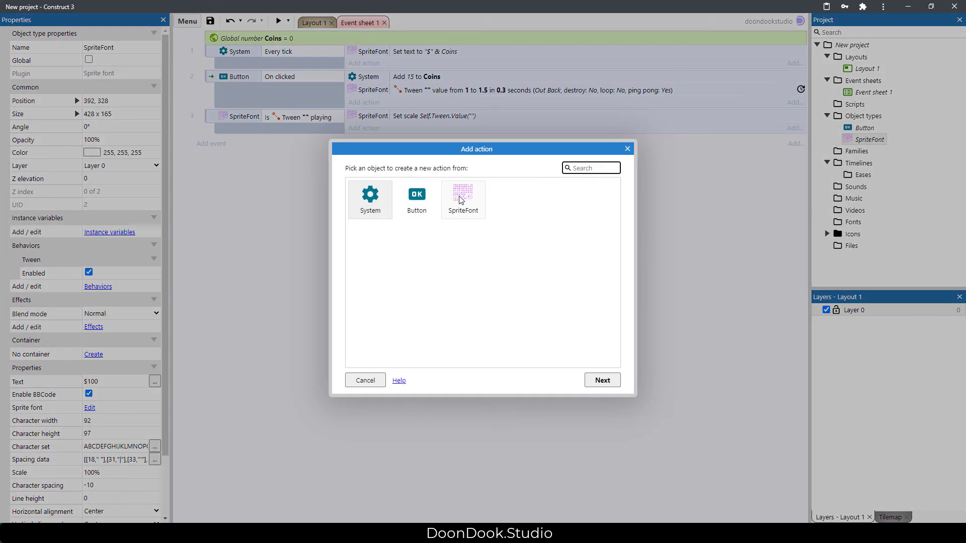
double_click(461, 194)
scroll(497, 233, down, 5)
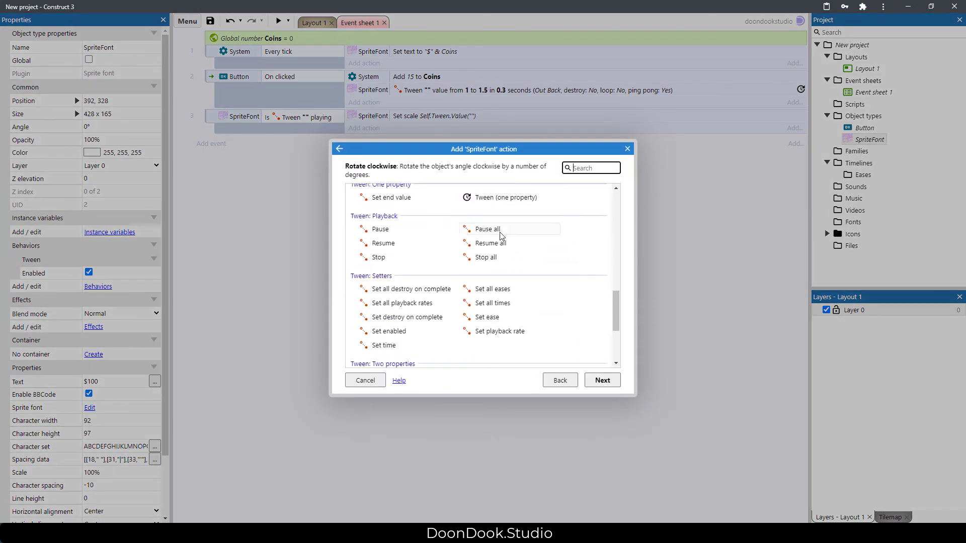
double_click(498, 238)
drag(441, 103, 431, 95)
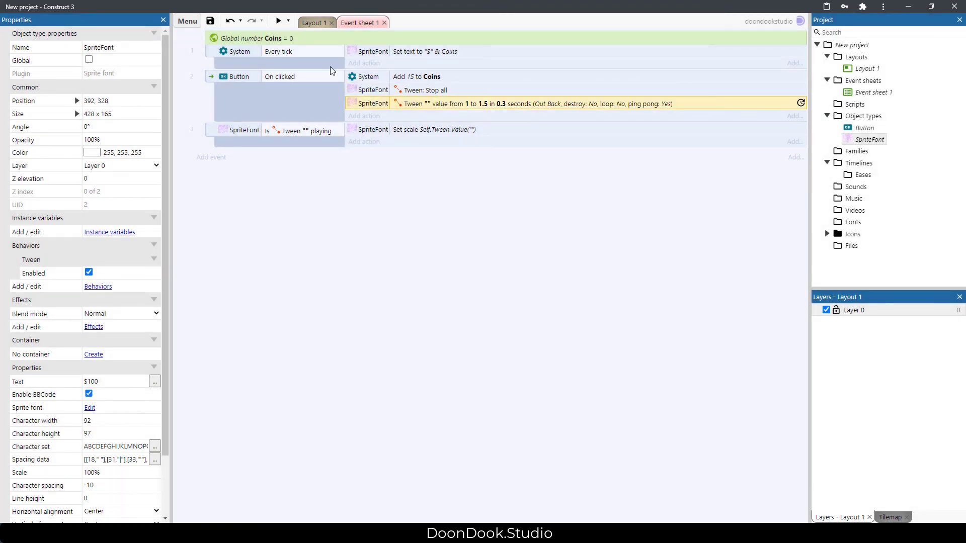
Preview the project with repeated fast OK button activations to check that the tween restarts, and return to the event sheet
click(278, 22)
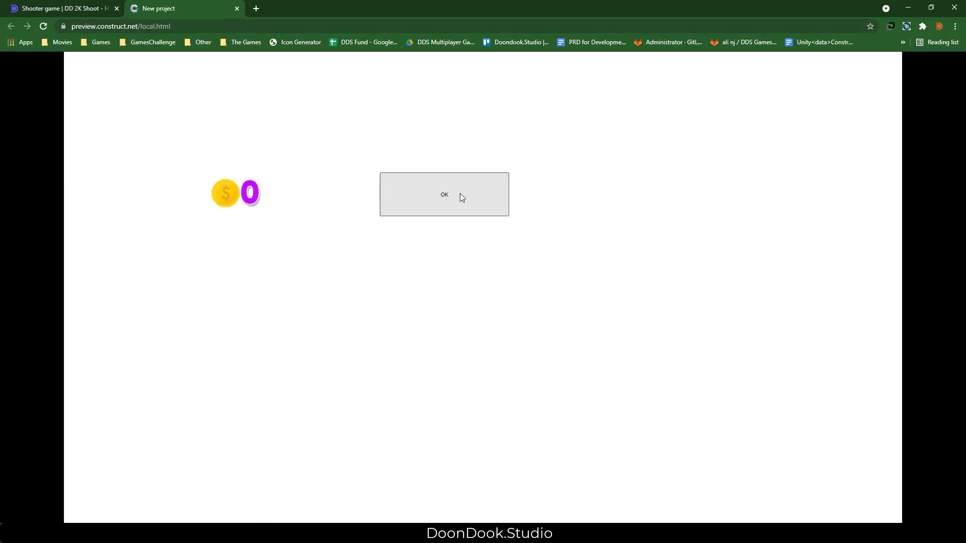
click(460, 194)
click(460, 195)
click(460, 194)
click(457, 199)
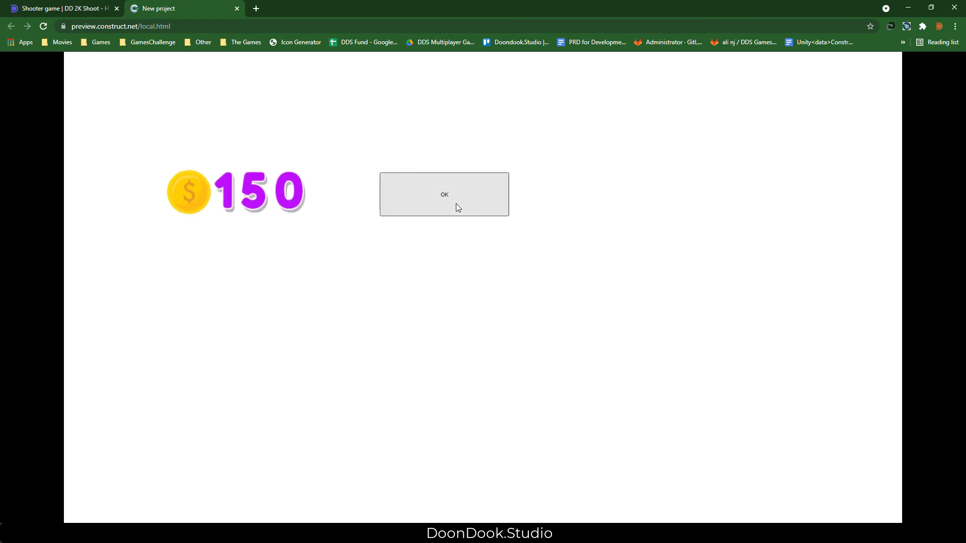
click(455, 203)
click(456, 204)
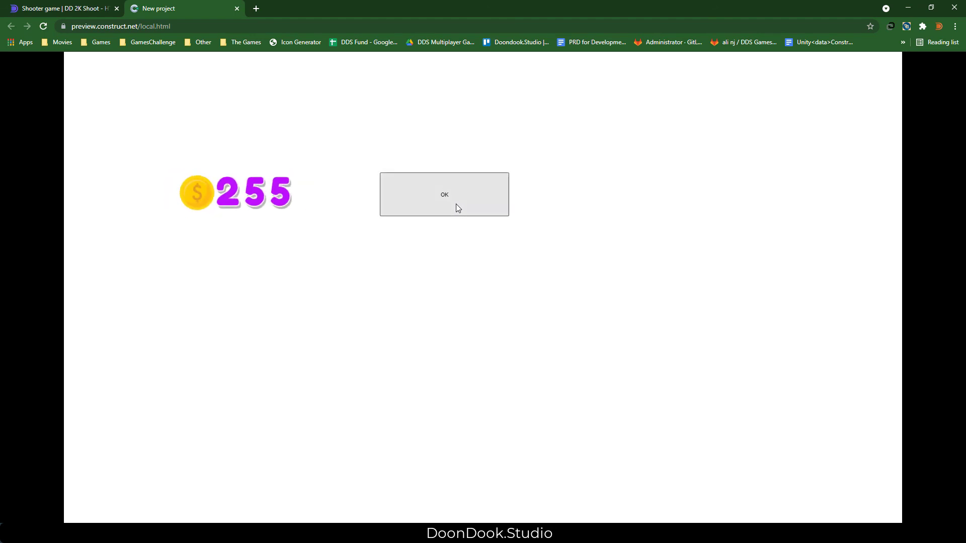
click(431, 193)
click(432, 193)
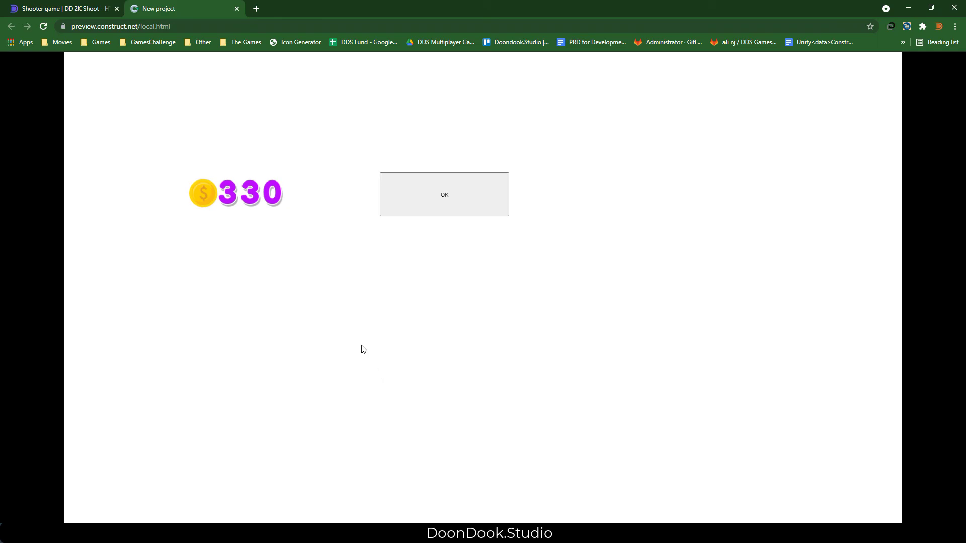
key(alt+Tab)
double_click(454, 103)
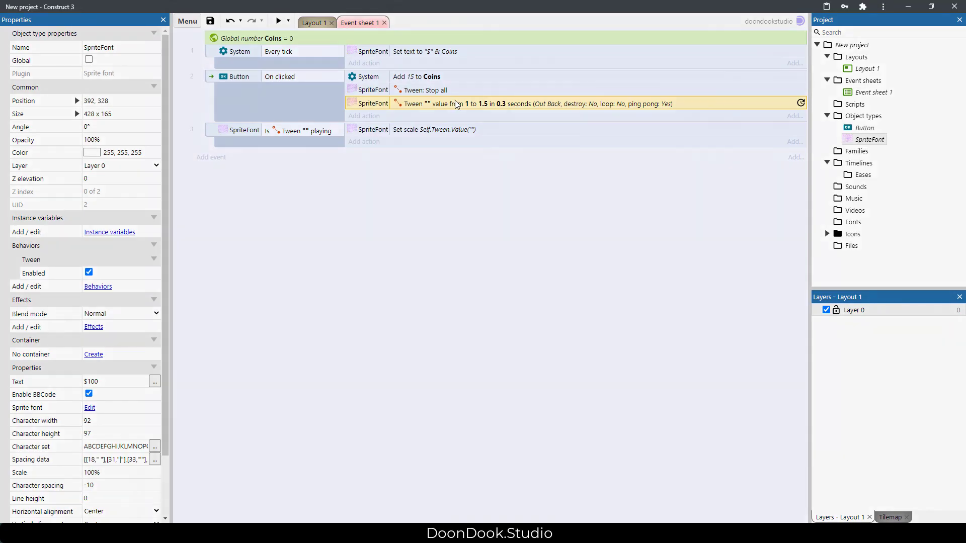
double_click(393, 267)
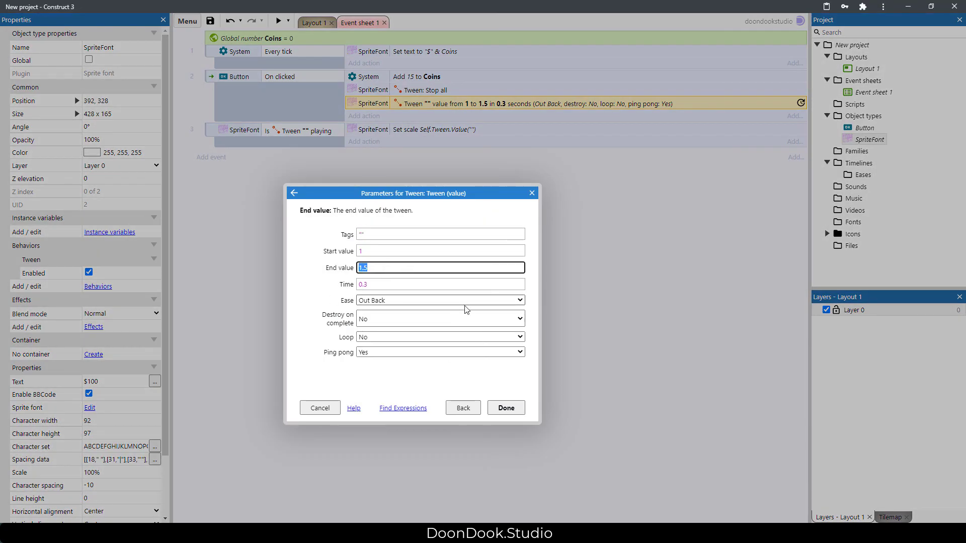
click(305, 411)
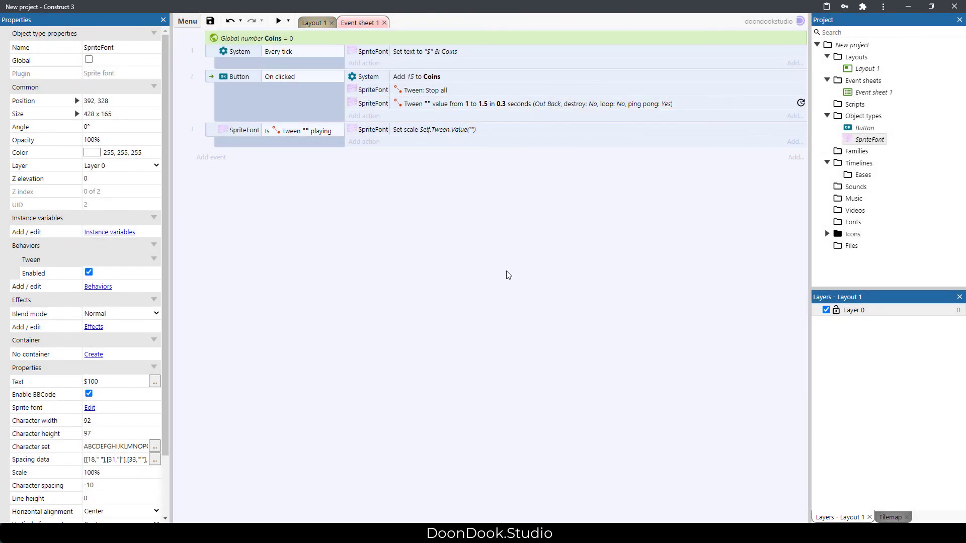